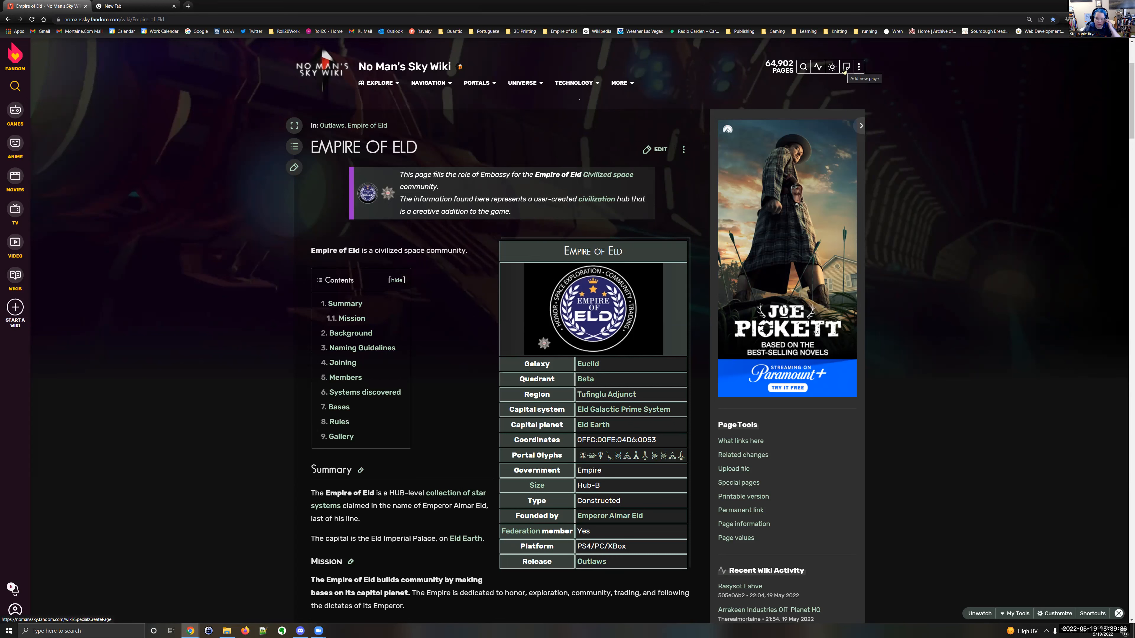
Step: Start a new wiki article and open eld1915.png from the Eld1915 folder in an enlarged viewer window for reference
left_click(844, 68)
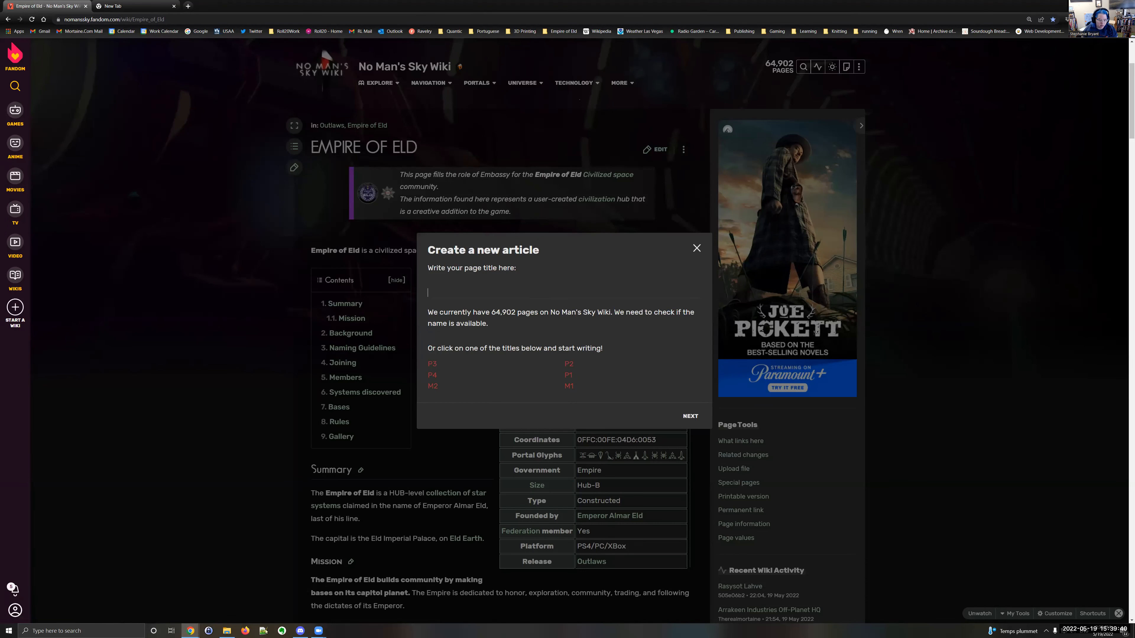
left_click(227, 630)
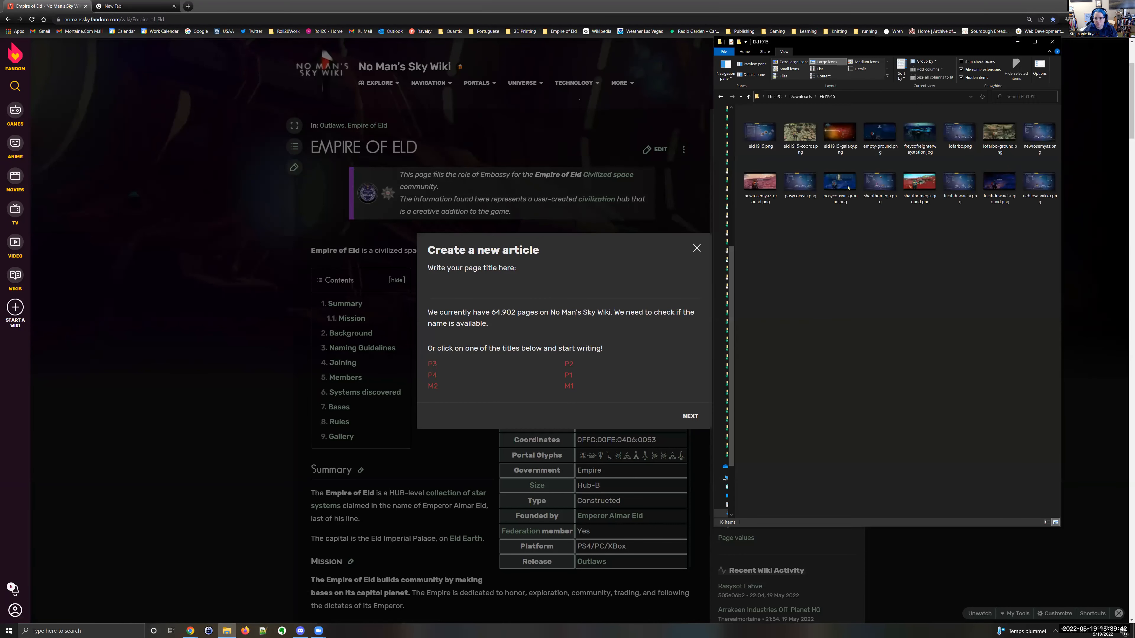
double_click(756, 142)
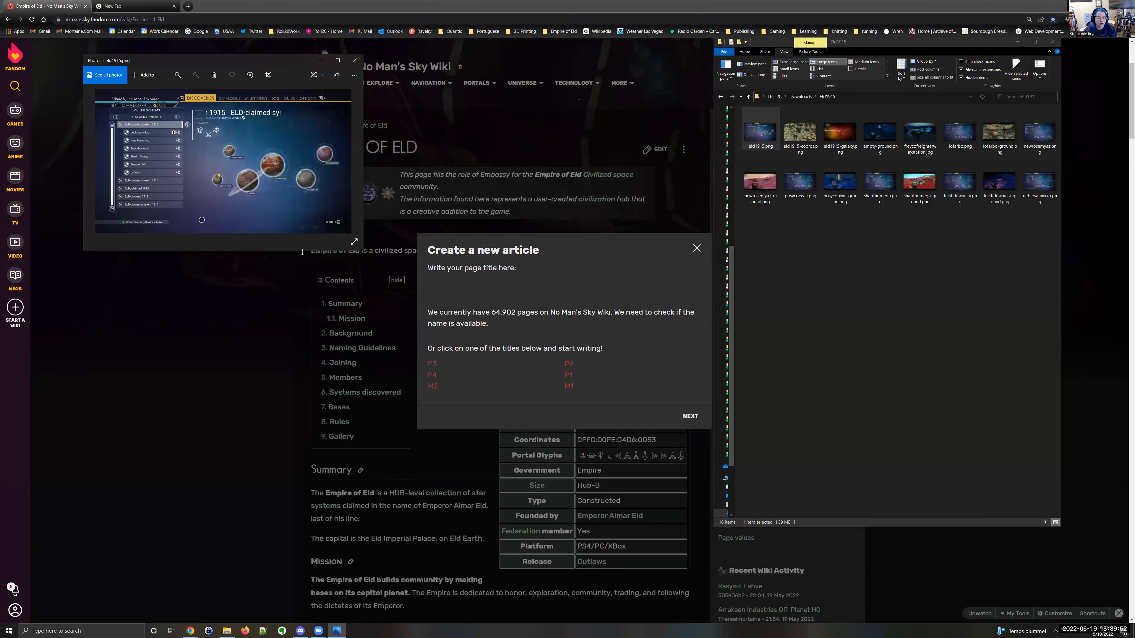
left_click_drag(302, 252, 297, 480)
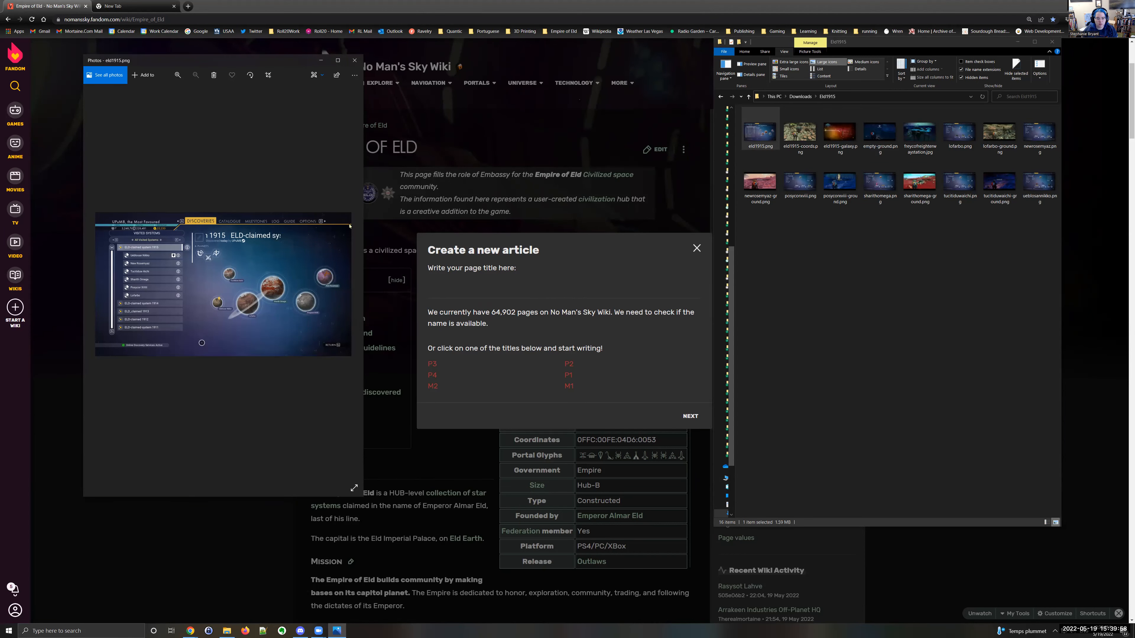
left_click_drag(362, 226, 640, 183)
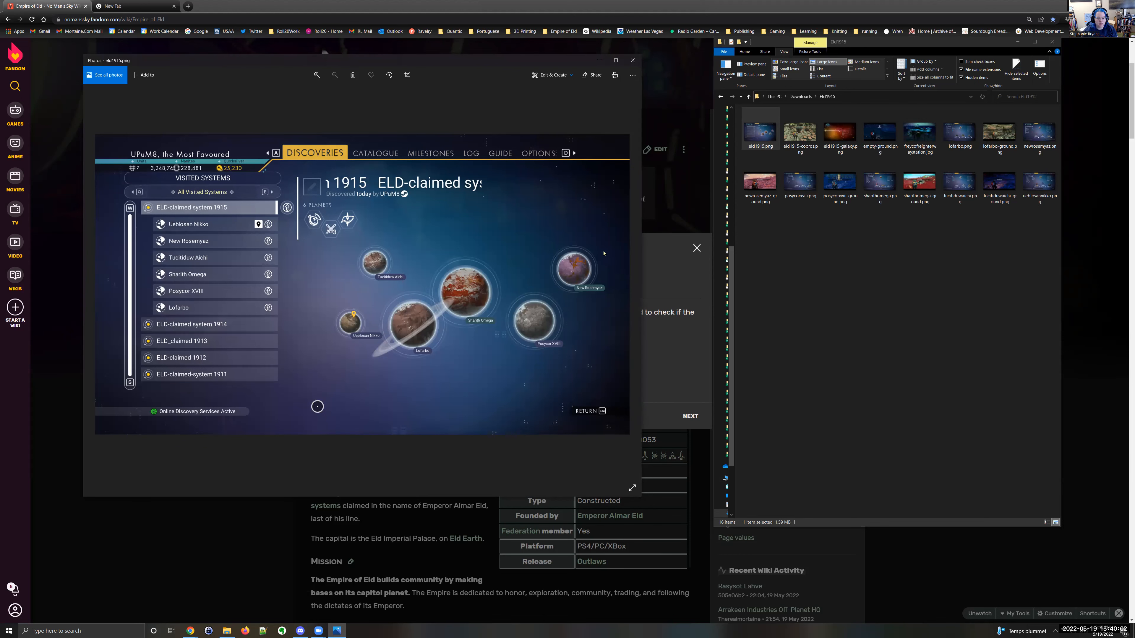
Step: Title the new article "ELD-claimed system 1915" and continue to its edit page
left_click(670, 289)
left_click(511, 295)
type("ELD-claimed system 1915")
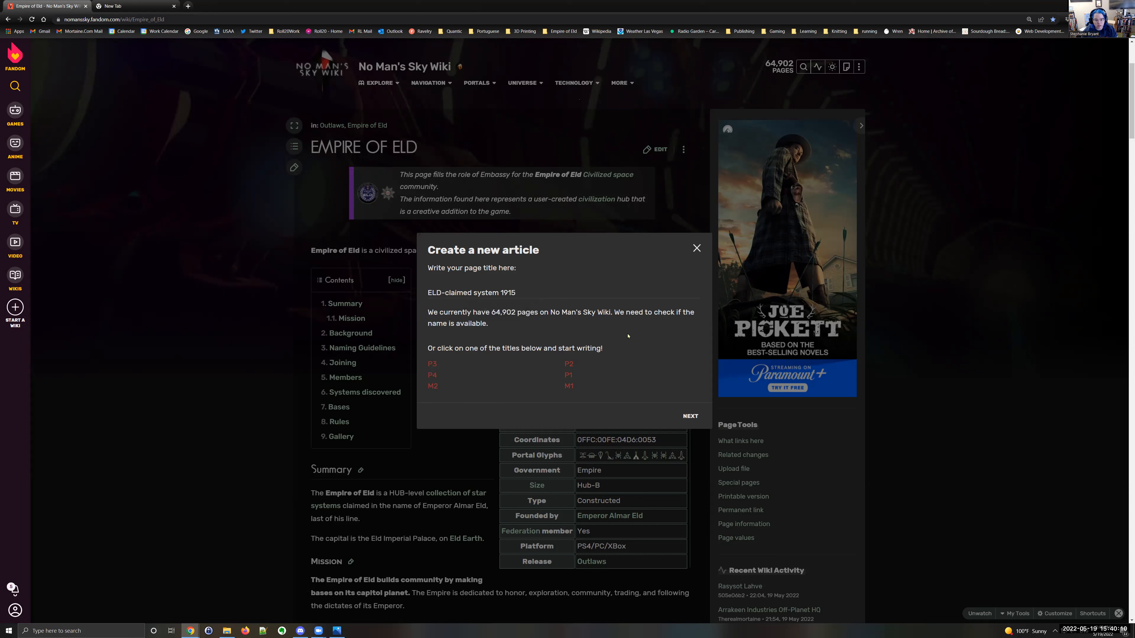
left_click(689, 416)
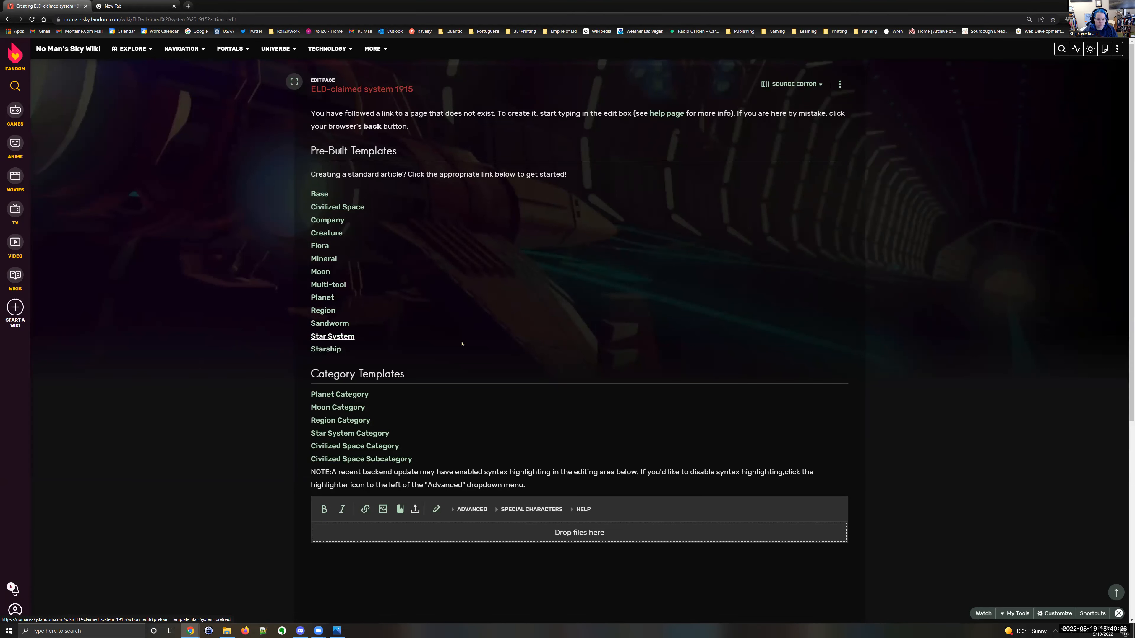
Step: Load the Star System pre-built template into the new article's source editor
scroll(206, 393, "down", 1)
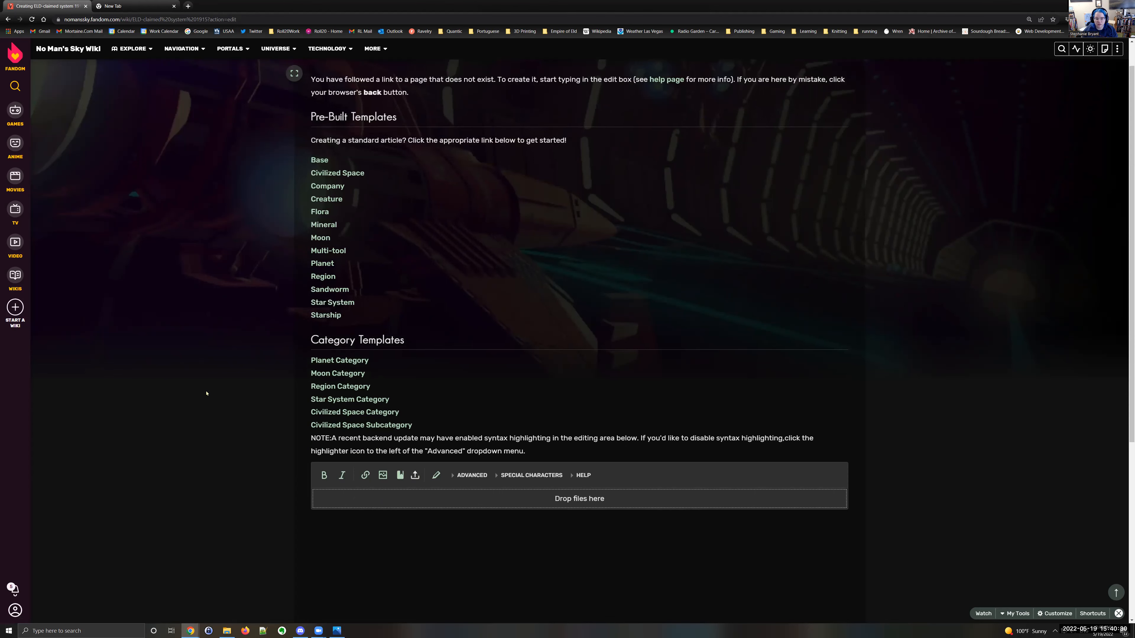
scroll(206, 393, "up", 1)
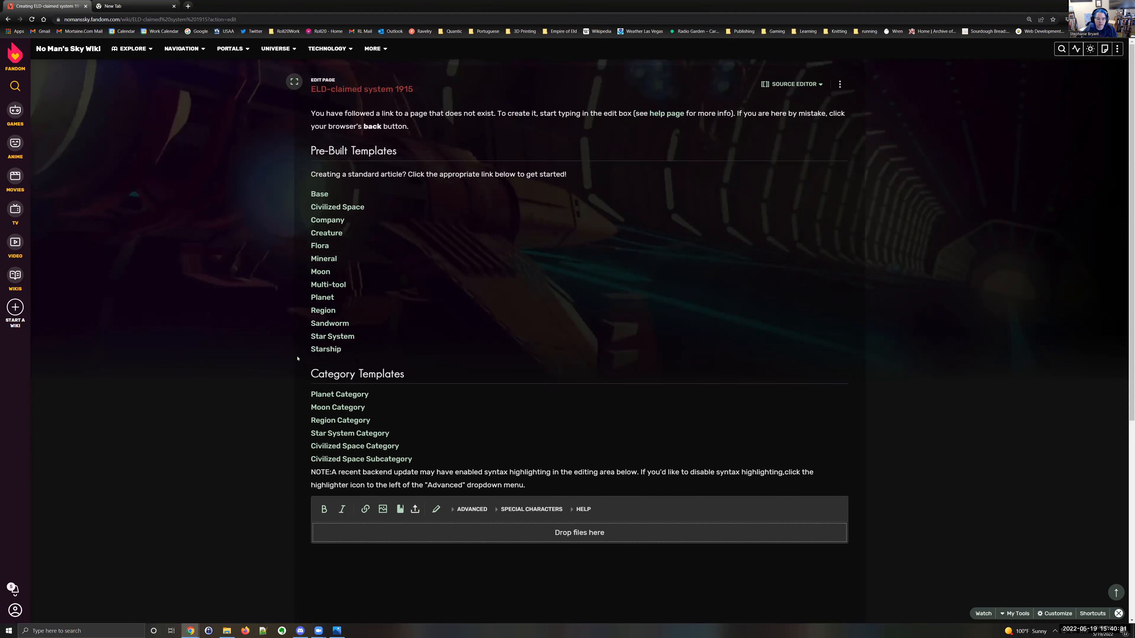
left_click(346, 340)
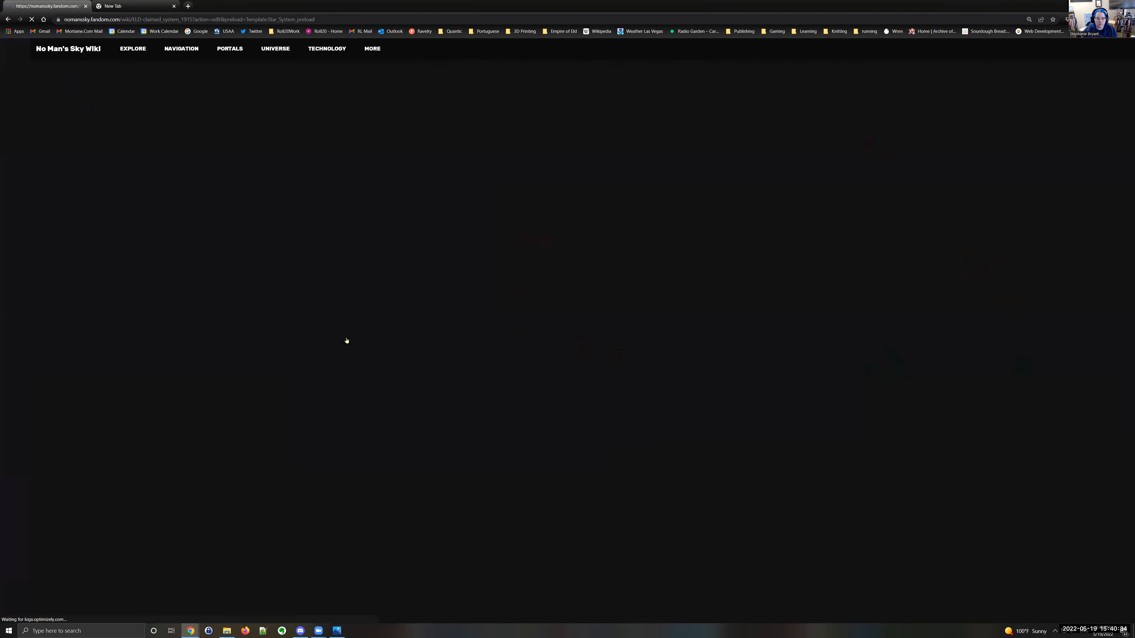
scroll(580, 322, "down", 1)
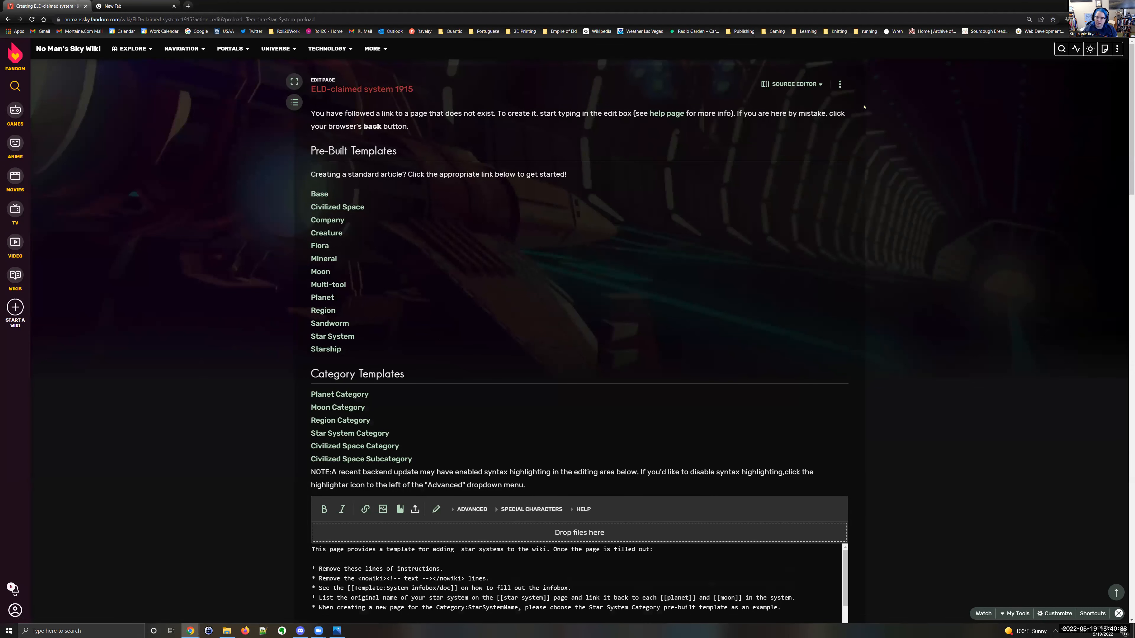
left_click(821, 85)
scroll(781, 296, "down", 6)
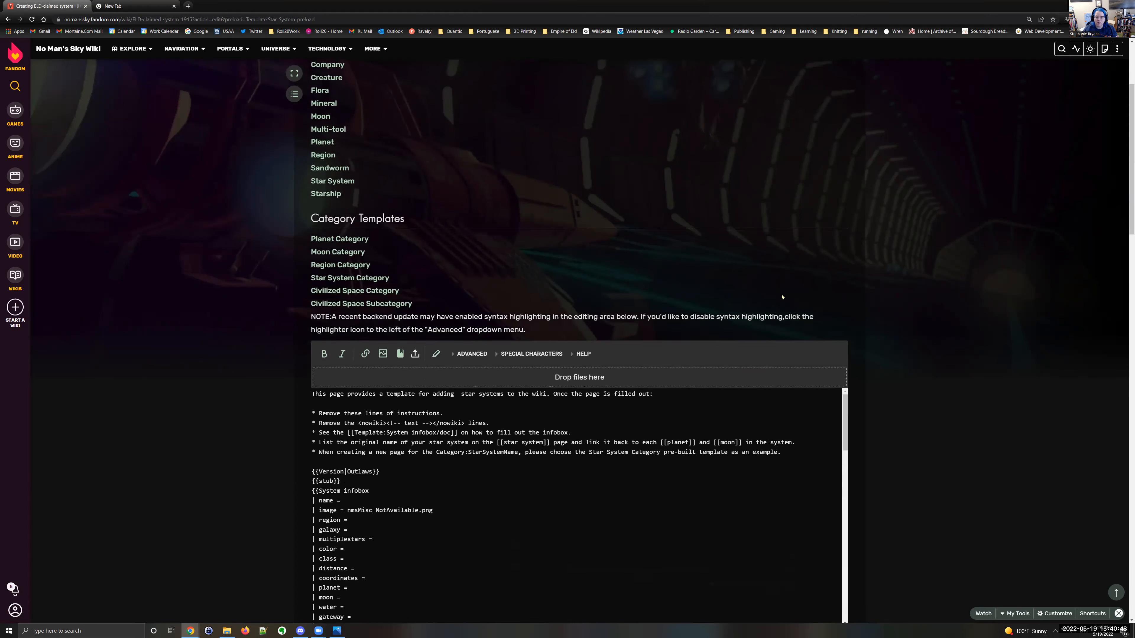
Step: Examine the loaded template, then open Template:System infobox/doc in a new tab and review its usage and parameter descriptions
scroll(781, 294, "down", 2)
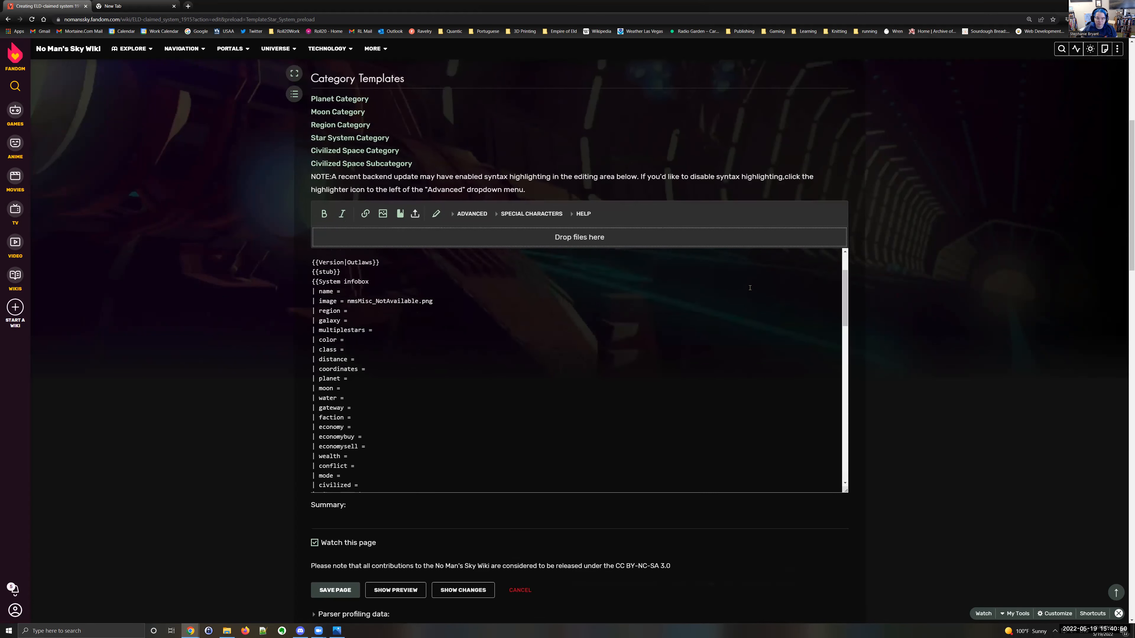
scroll(323, 343, "up", 3)
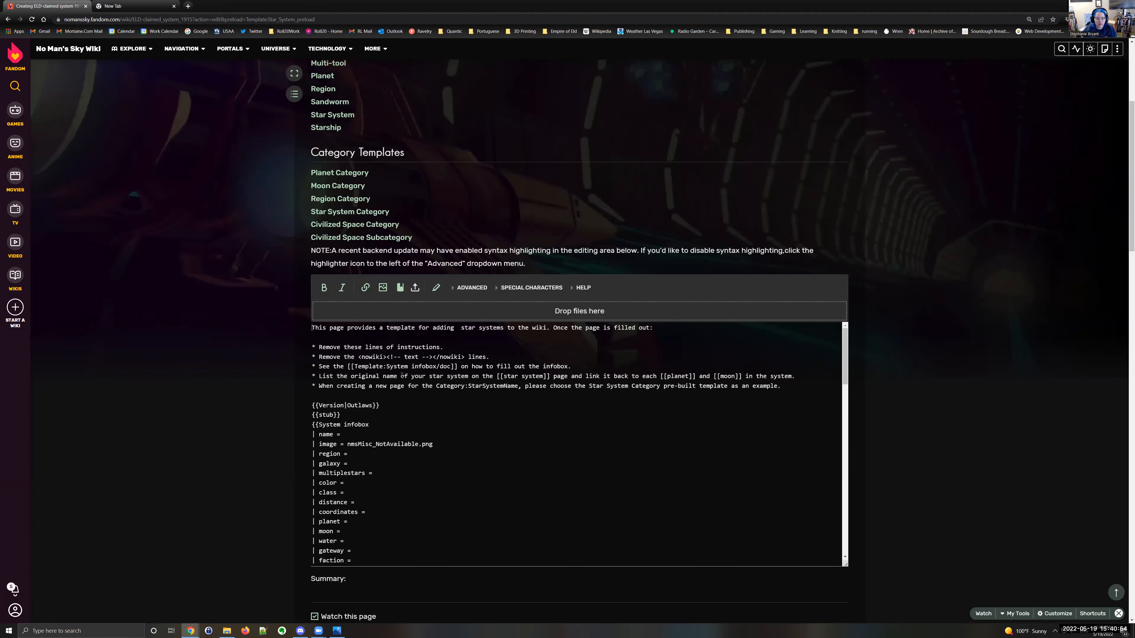
scroll(250, 388, "down", 2)
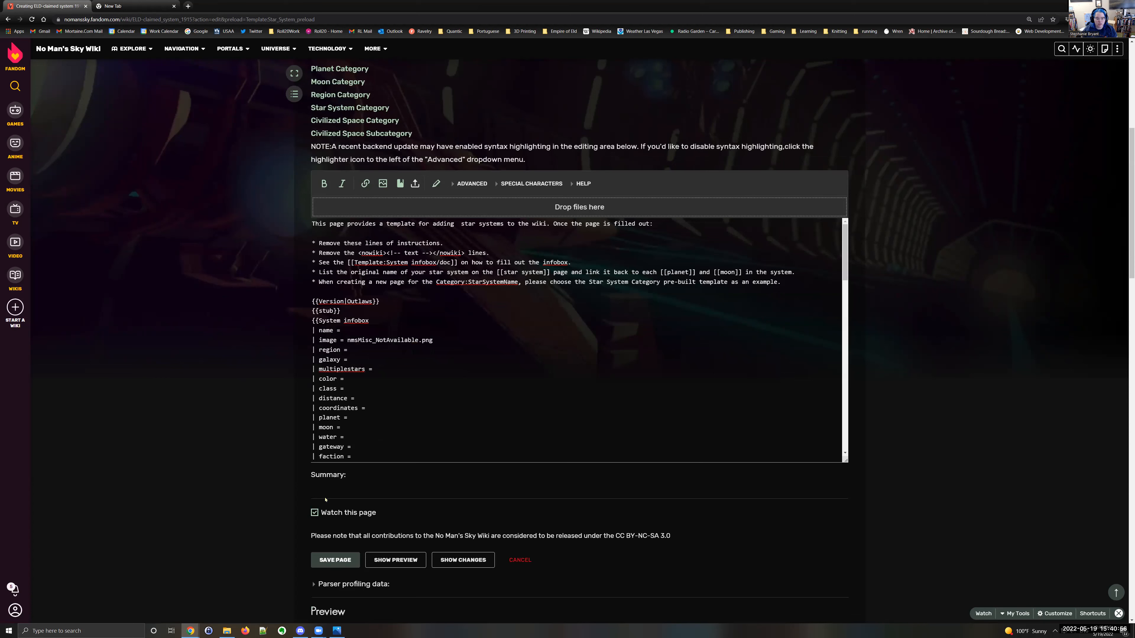
scroll(325, 500, "down", 4)
right_click(420, 532)
left_click(440, 538)
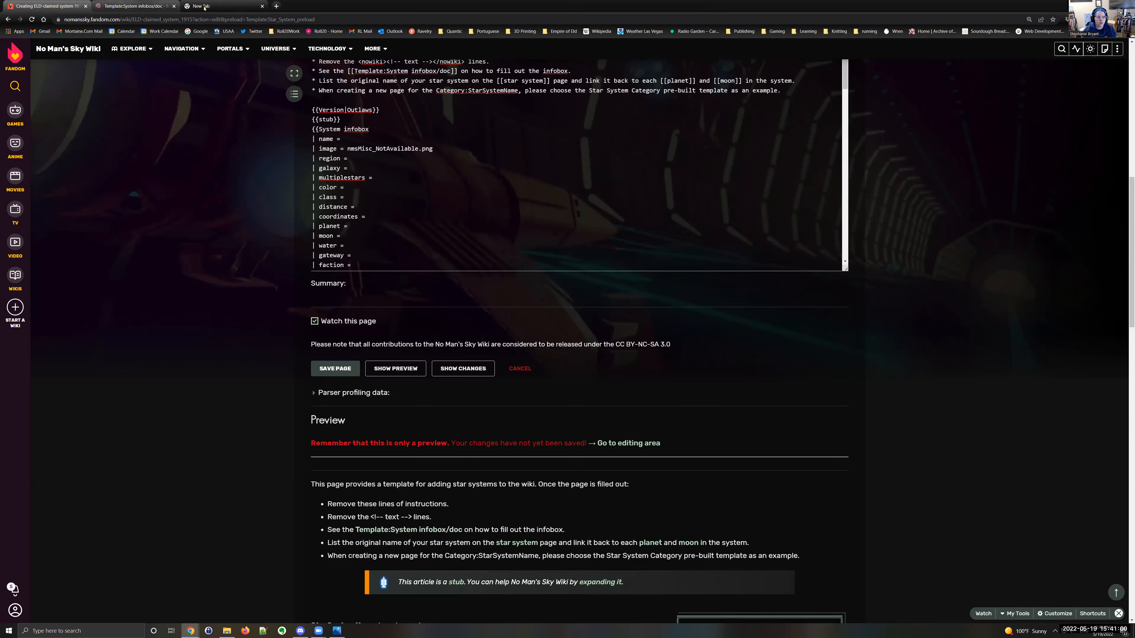
left_click(141, 5)
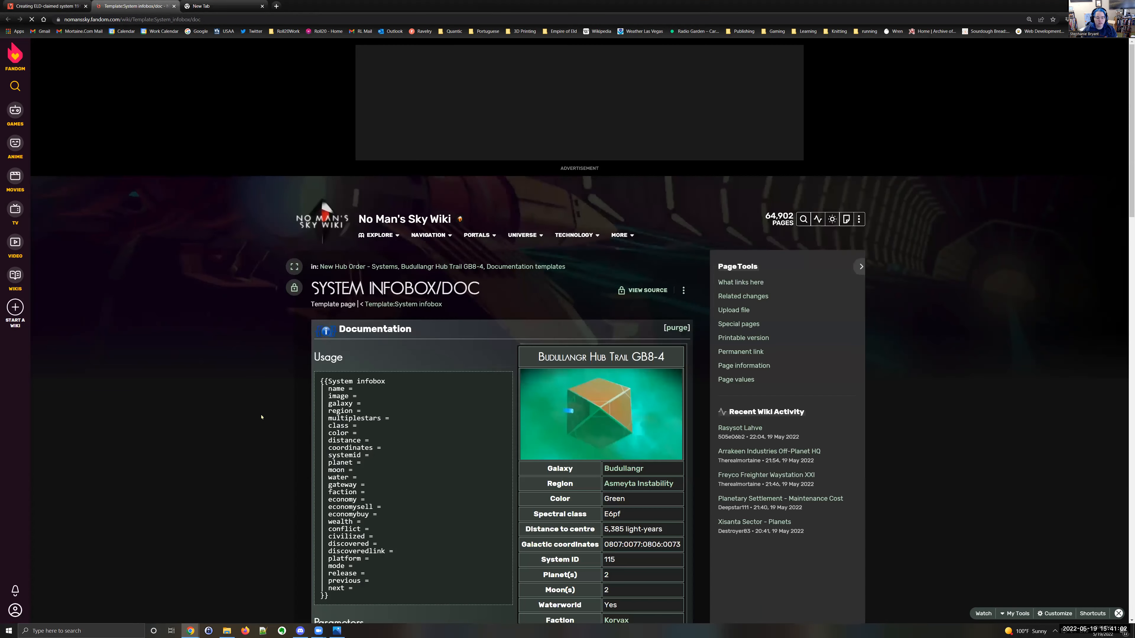
scroll(273, 405, "down", 4)
scroll(384, 360, "down", 3)
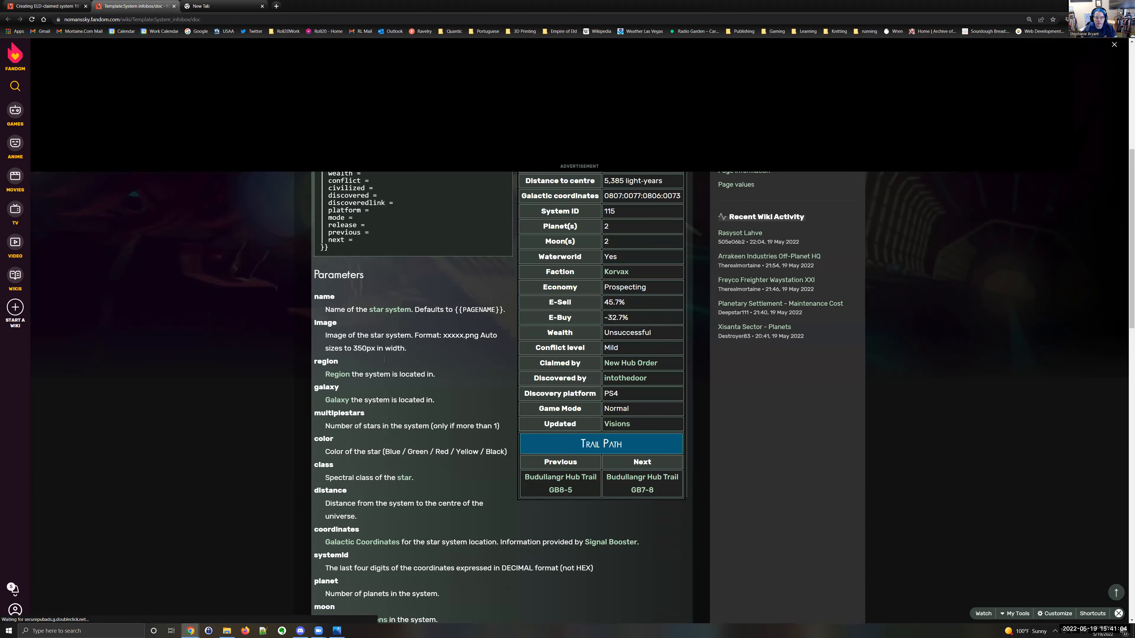
scroll(536, 358, "up", 4)
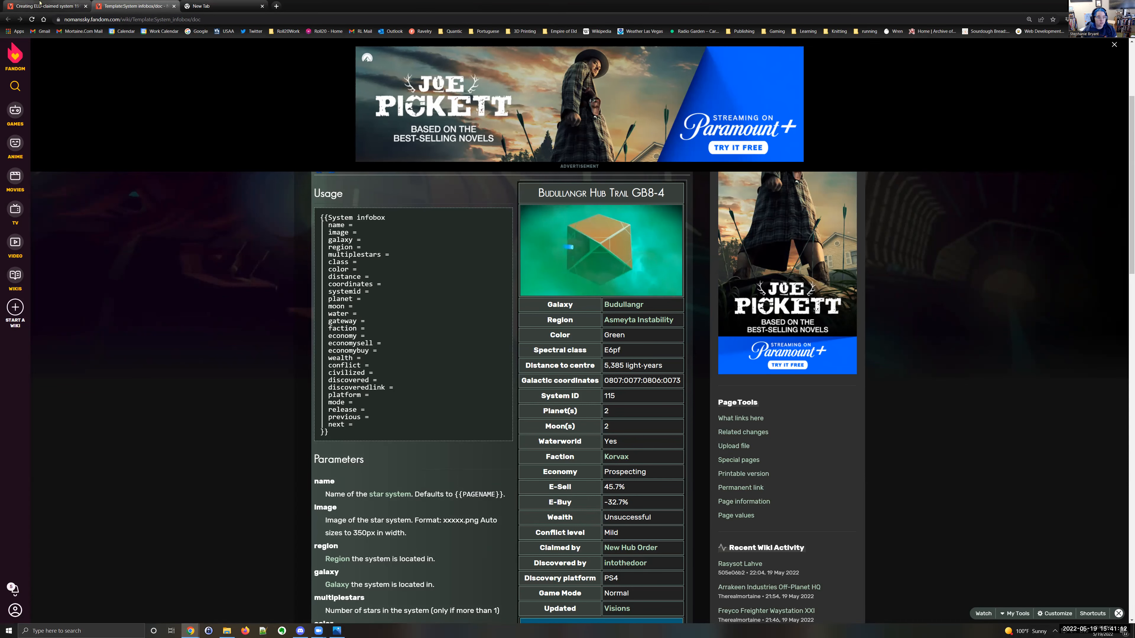
Step: Back on the article's edit page, delete the {{stub}} line and all the instruction text above {{Version|Outlaws}}
left_click(40, 3)
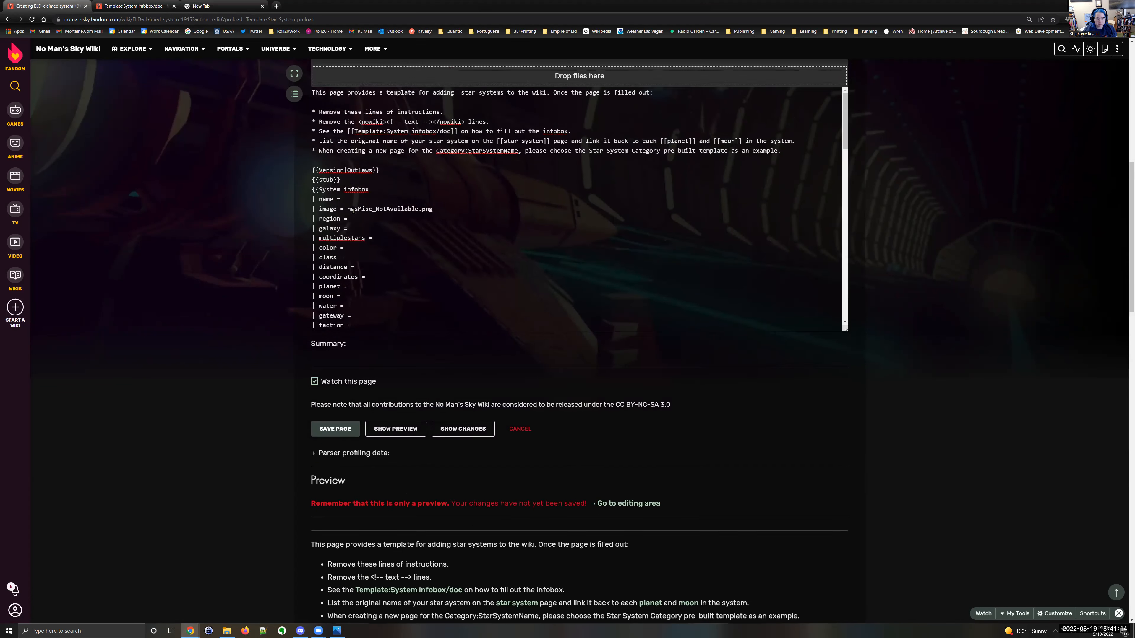
left_click(355, 193)
triple_click(355, 192)
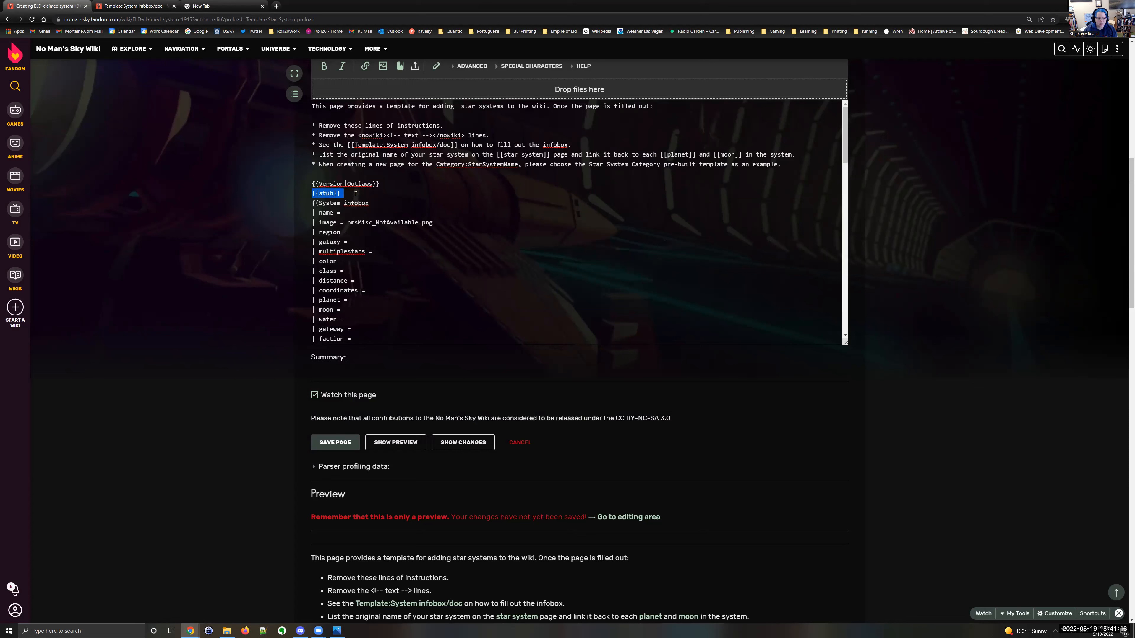
key("BackSpace")
key("ctrl+shift+Home")
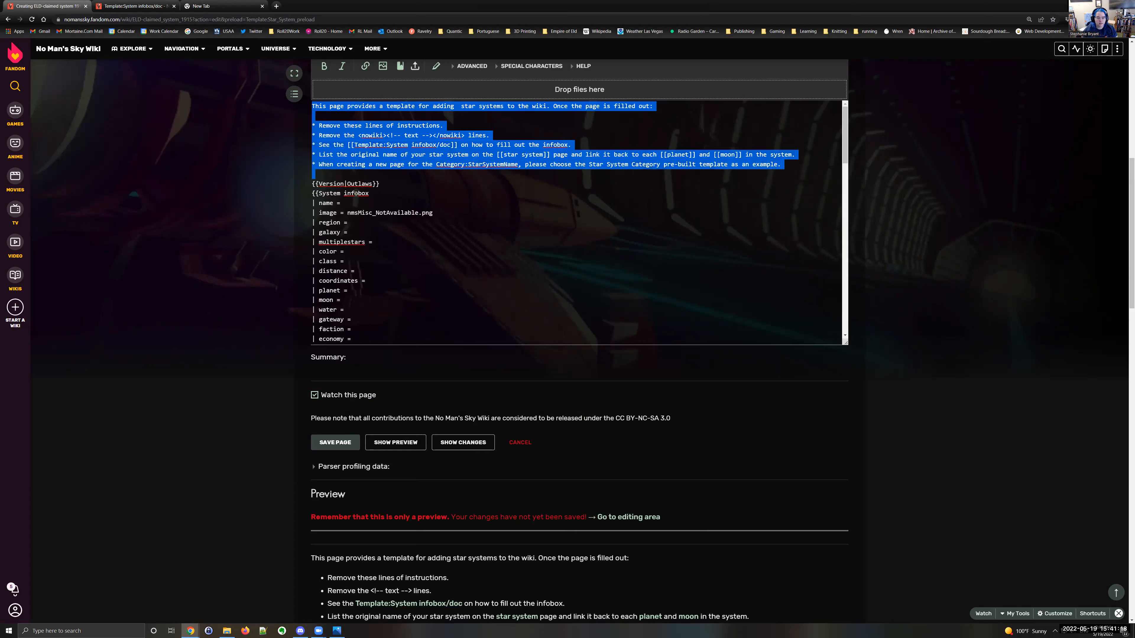
key("BackSpace")
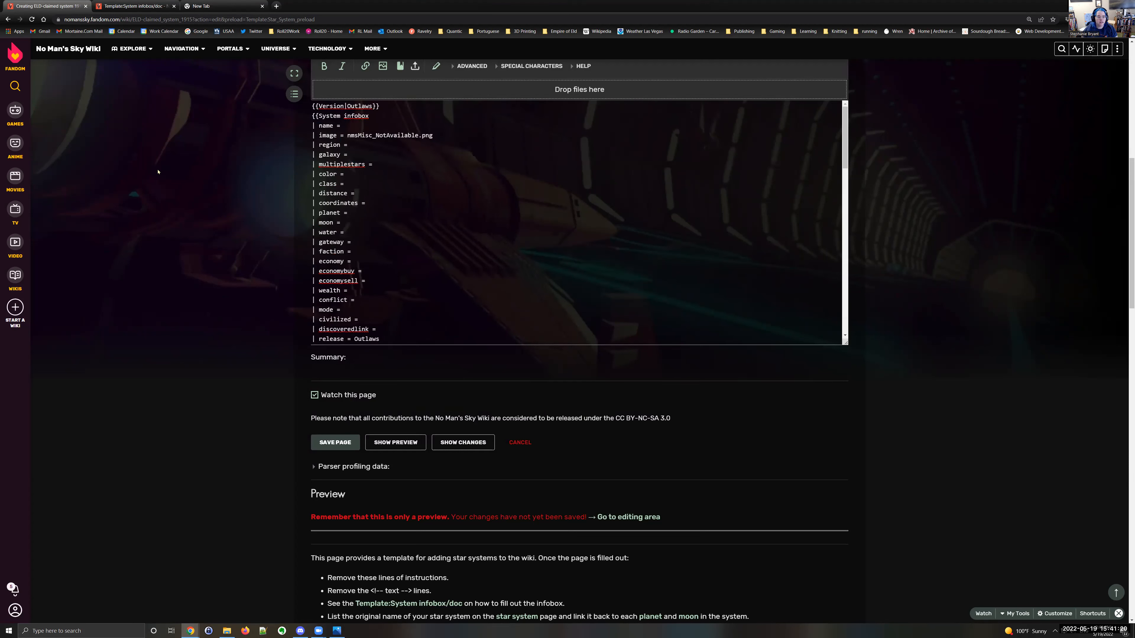
Step: Set the infobox name to "ELD-claimed system 1915" and its image to eld1915.png
scroll(158, 171, "up", 1)
scroll(198, 192, "up", 1)
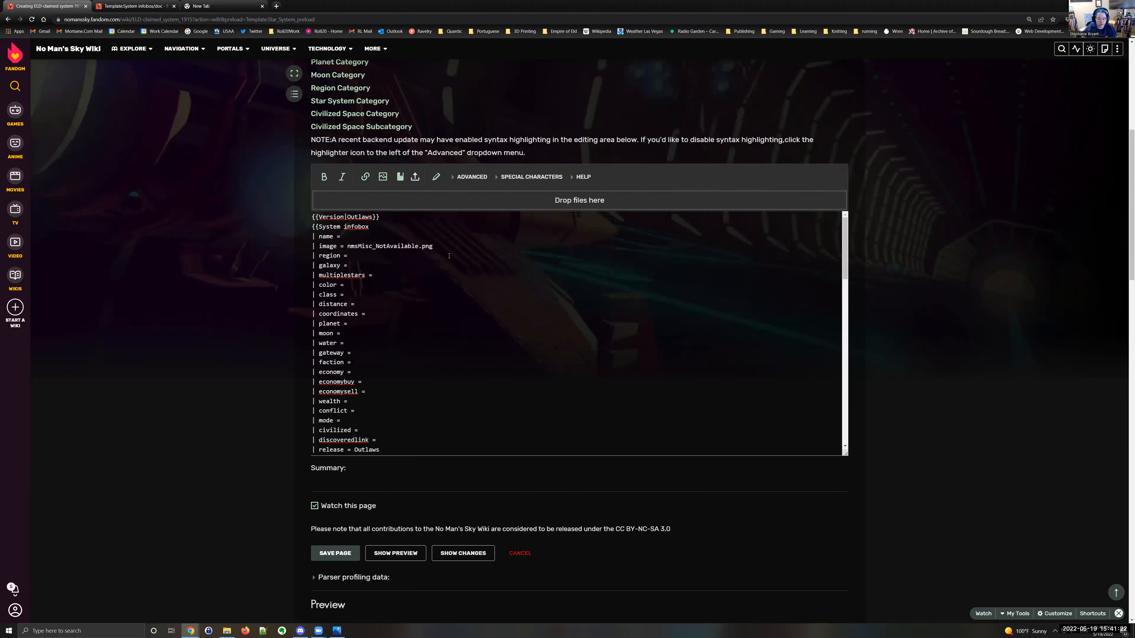
type("LD claimed")
key("BackSpace")
type("-")
key("alt+Tab")
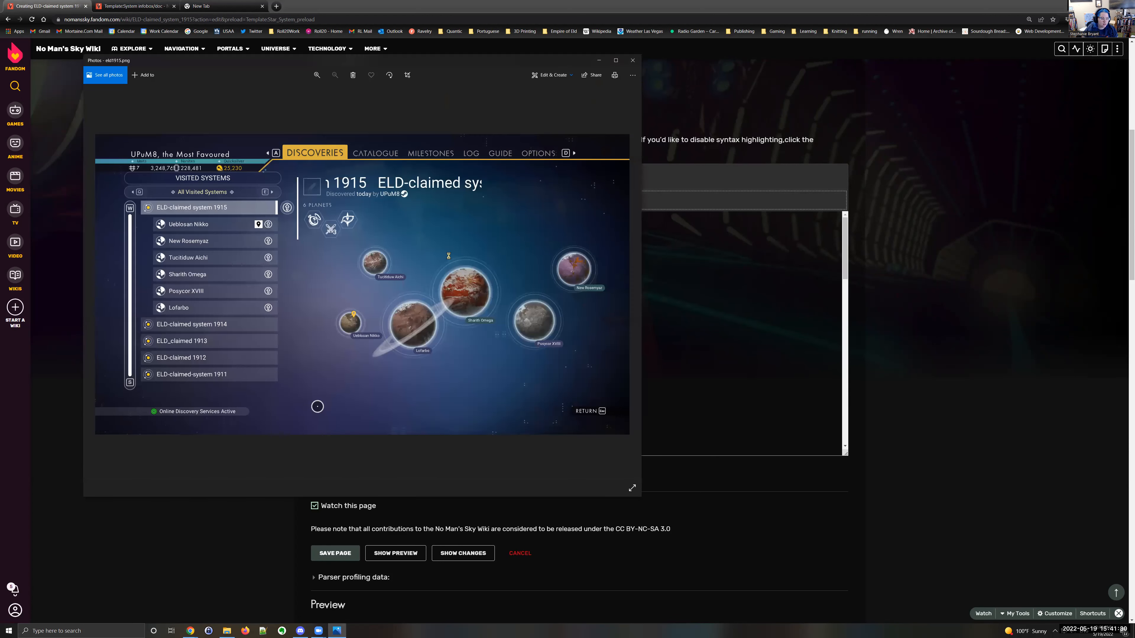
key("alt+Tab")
type("system 1915")
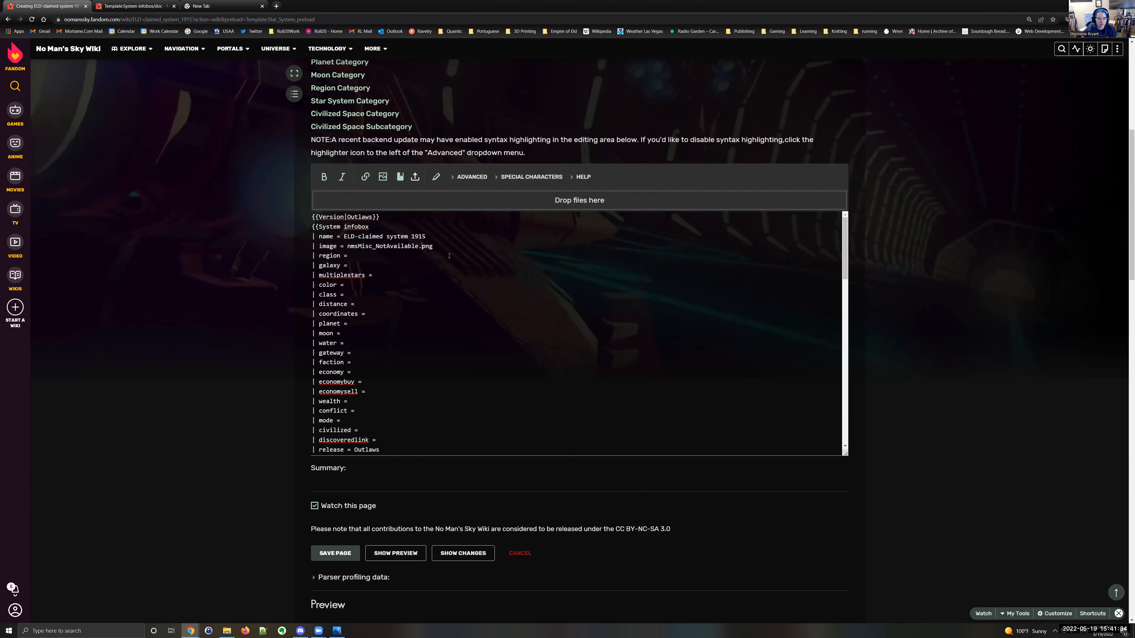
key("ctrl+shift+Left")
type("eld1915")
Step: Show the Eld1915 folder with extra large icons and view eld1915-galaxy.png in full screen
key("alt+Tab")
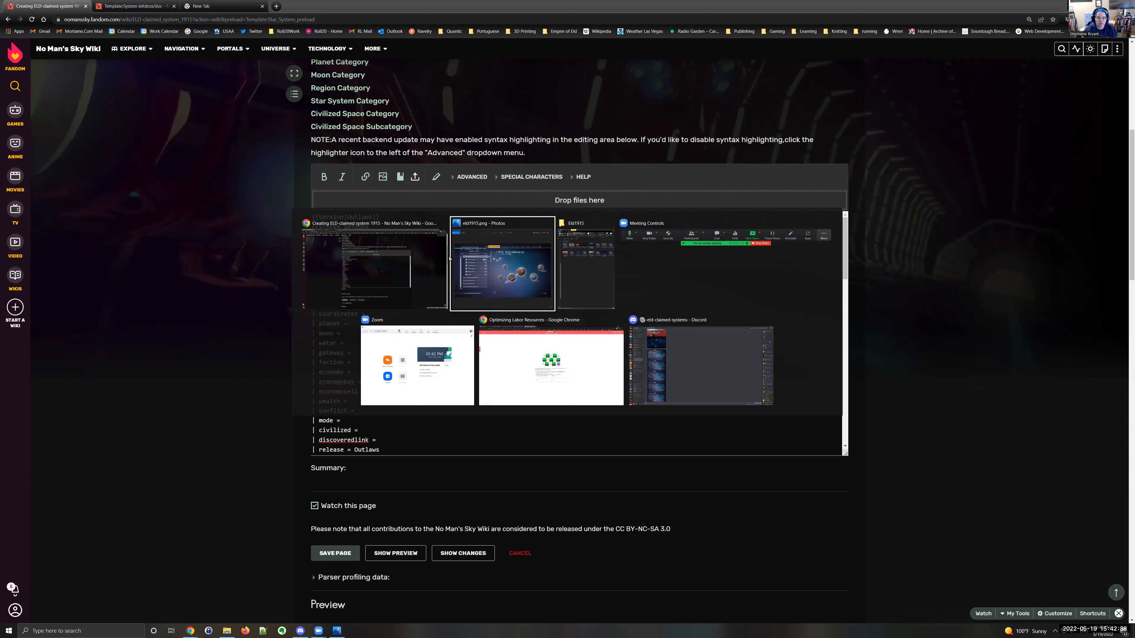
key("alt+Tab")
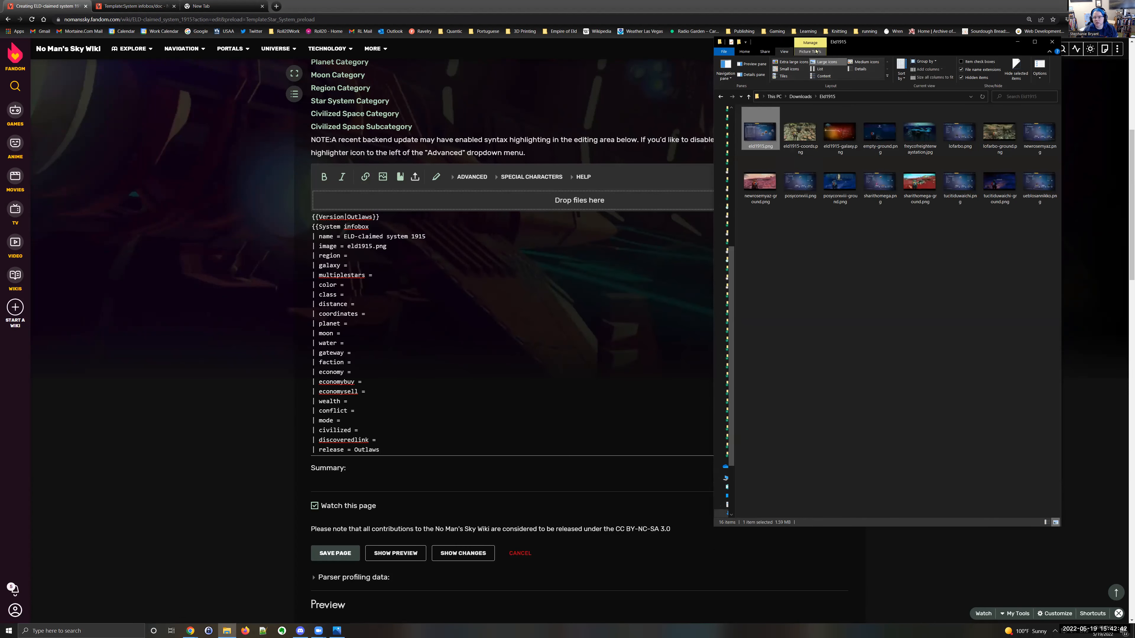
left_click(790, 62)
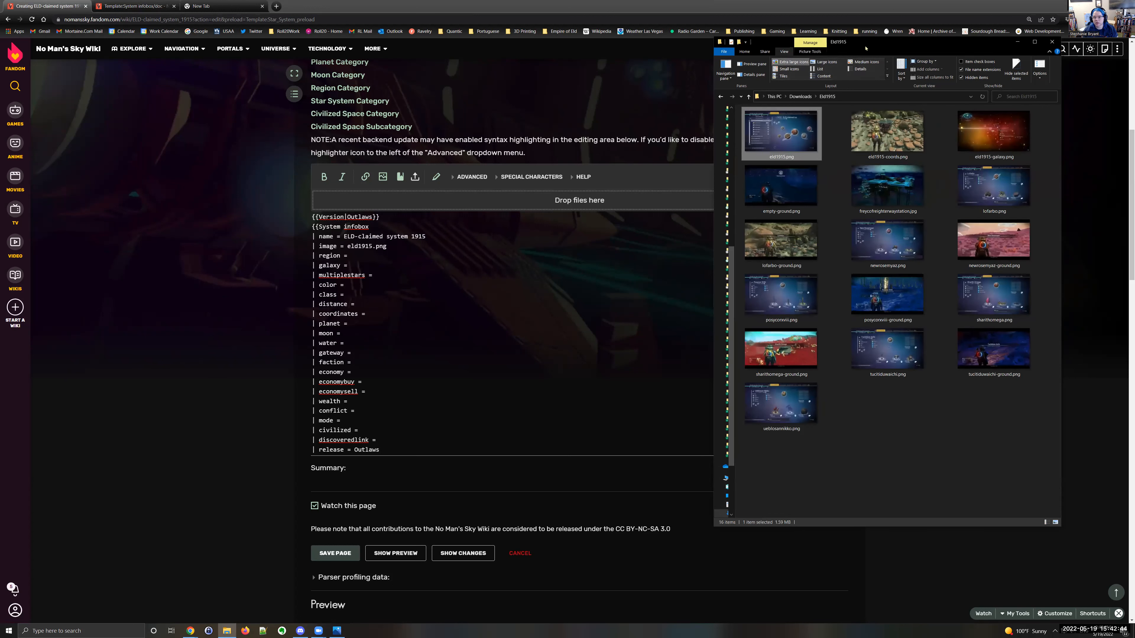
left_click_drag(816, 56, 406, 118)
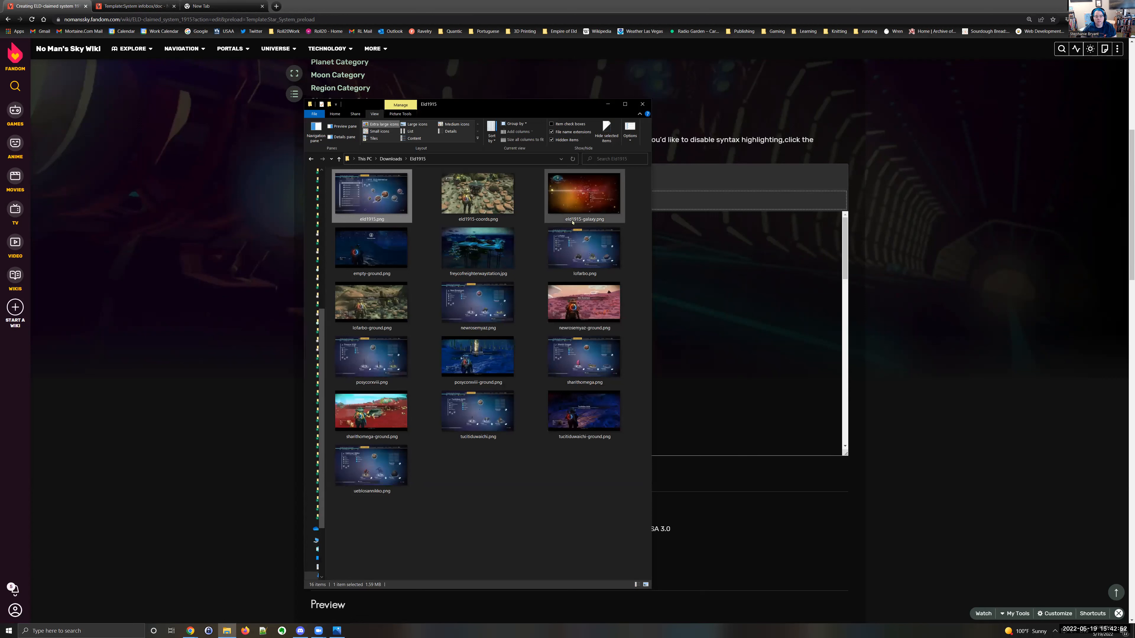
left_click(573, 185)
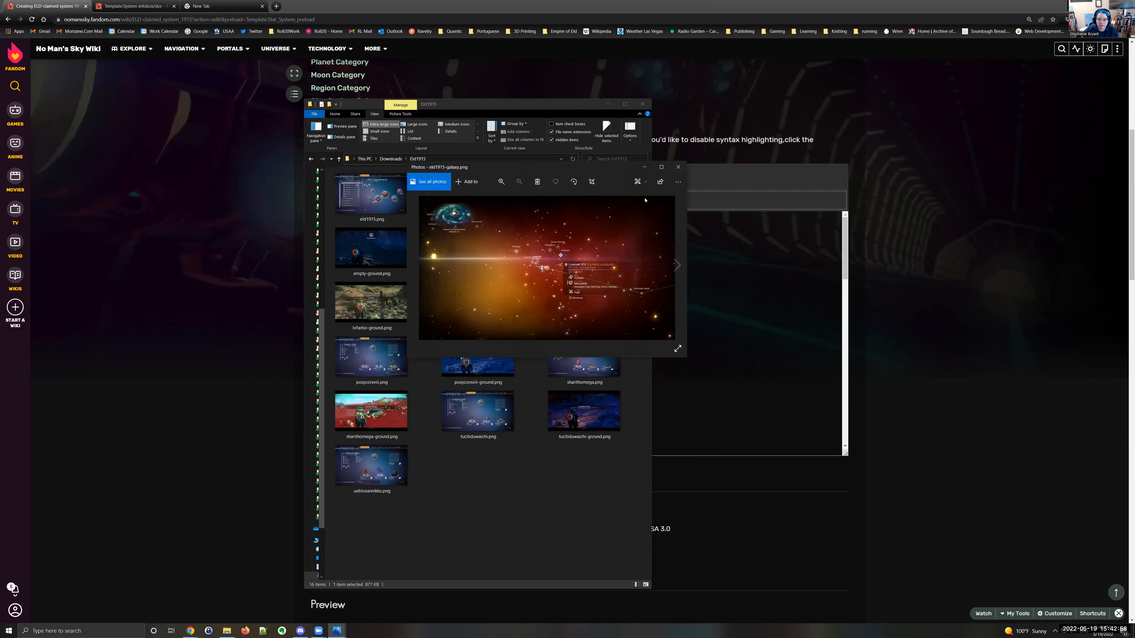
left_click(677, 348)
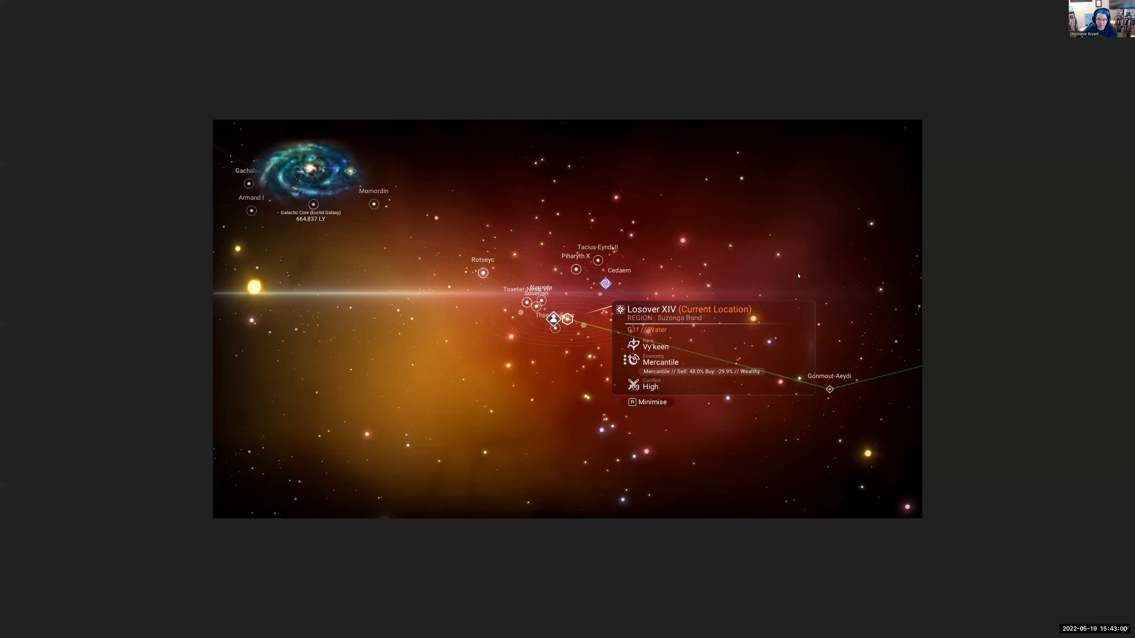
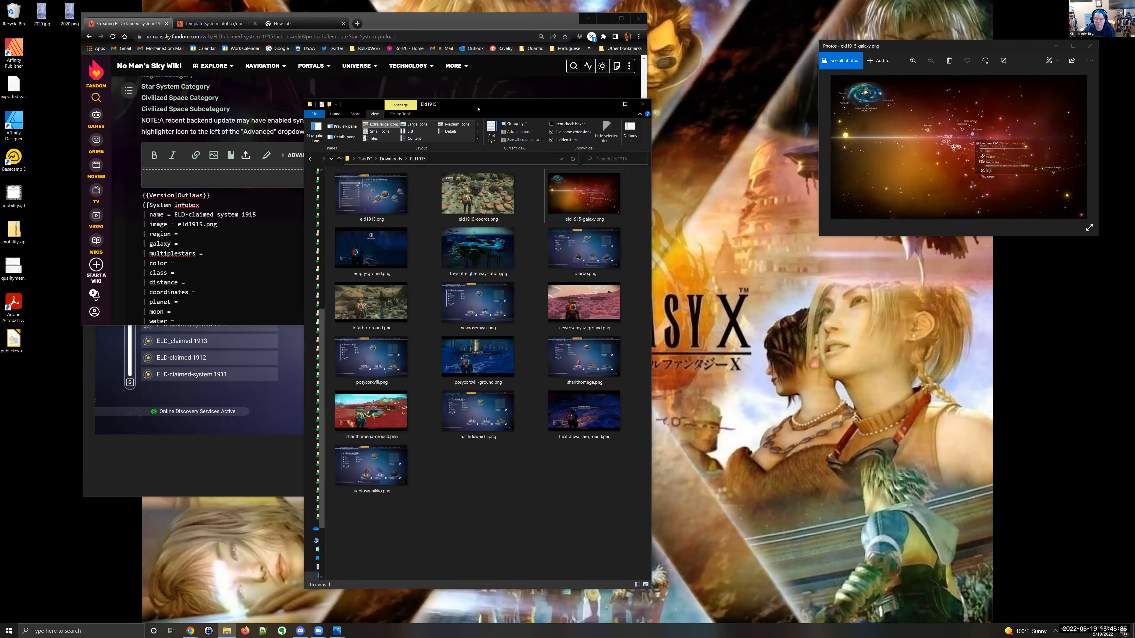
Step: Move the Eld1915 folder window clear of the browser and extend the browser window to the full screen height
left_click_drag(487, 111, 997, 139)
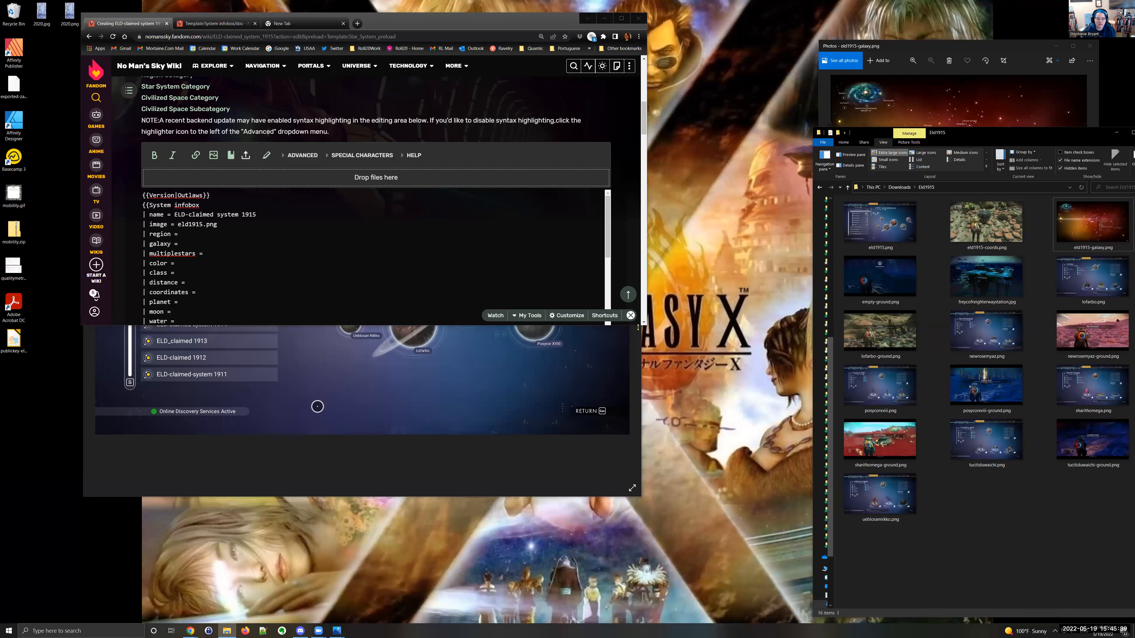
double_click(638, 328)
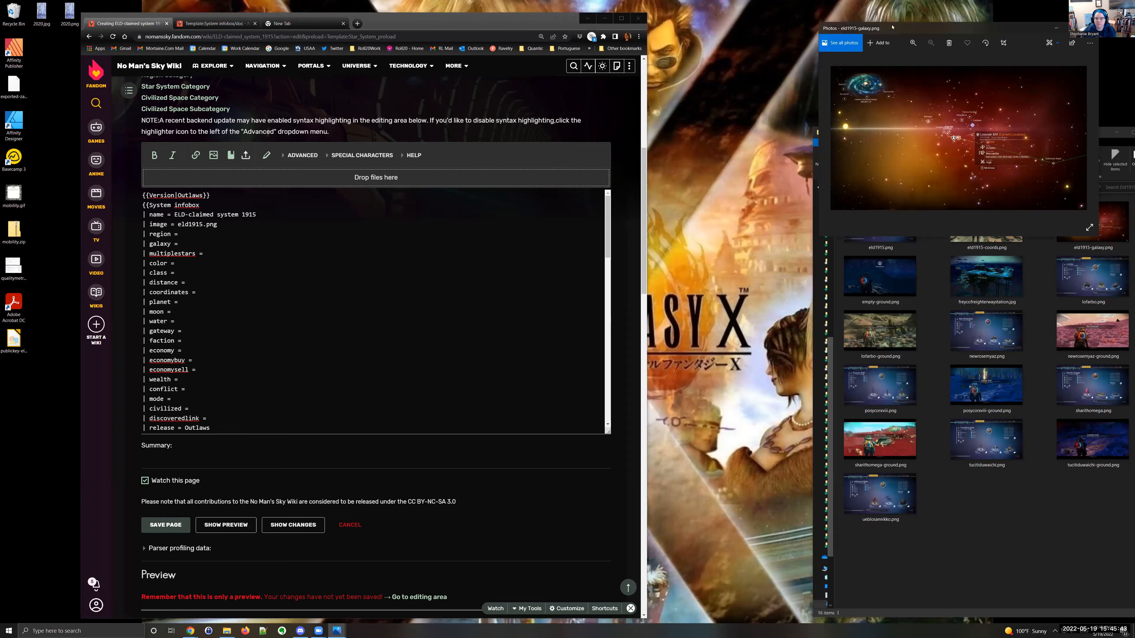
Step: Enlarge the galaxy screenshot beside the editor and set the infobox region to Suzonga Band, galaxy to Euclid, color to Yellow and class to G1f
left_click_drag(892, 27, 728, 33)
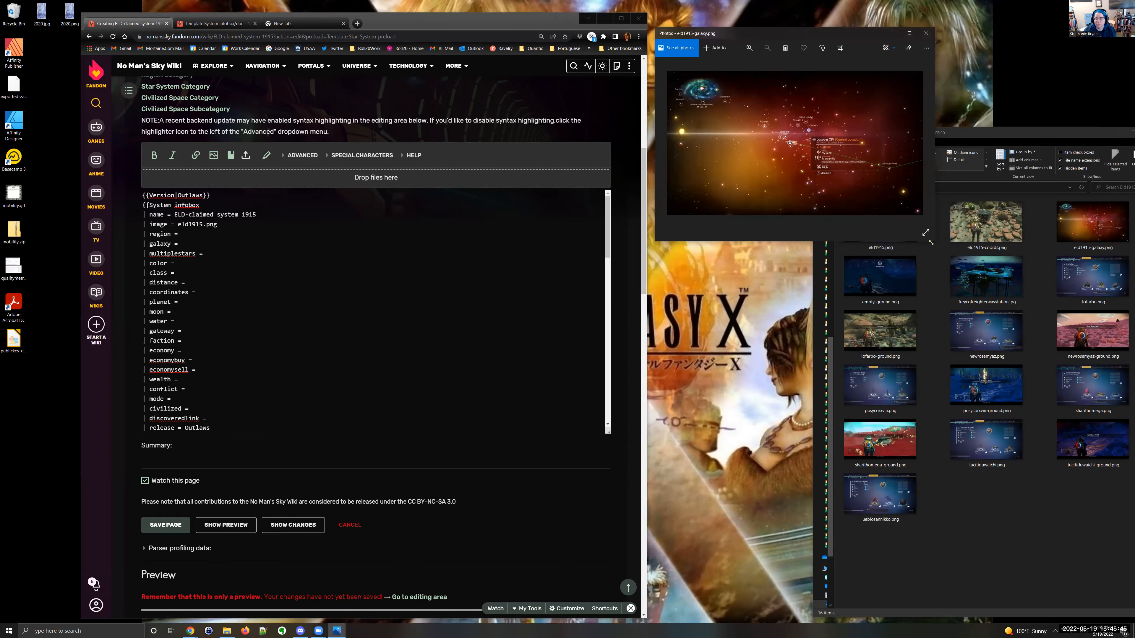
left_click_drag(930, 242, 1129, 610)
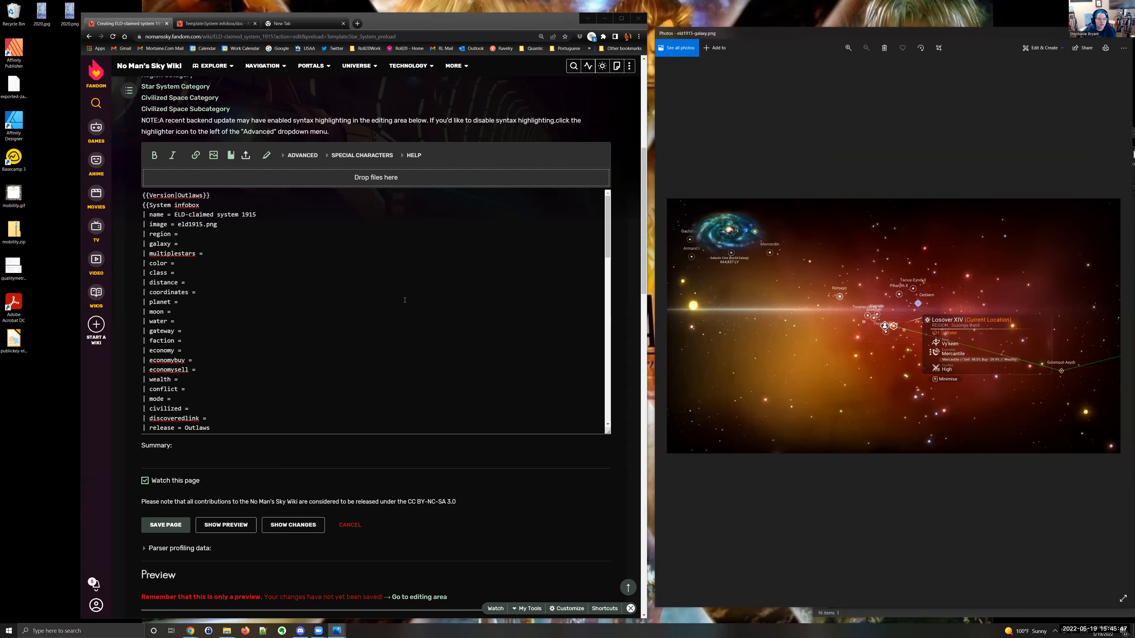
left_click(233, 232)
type("Suzonga Band | galaxy = ")
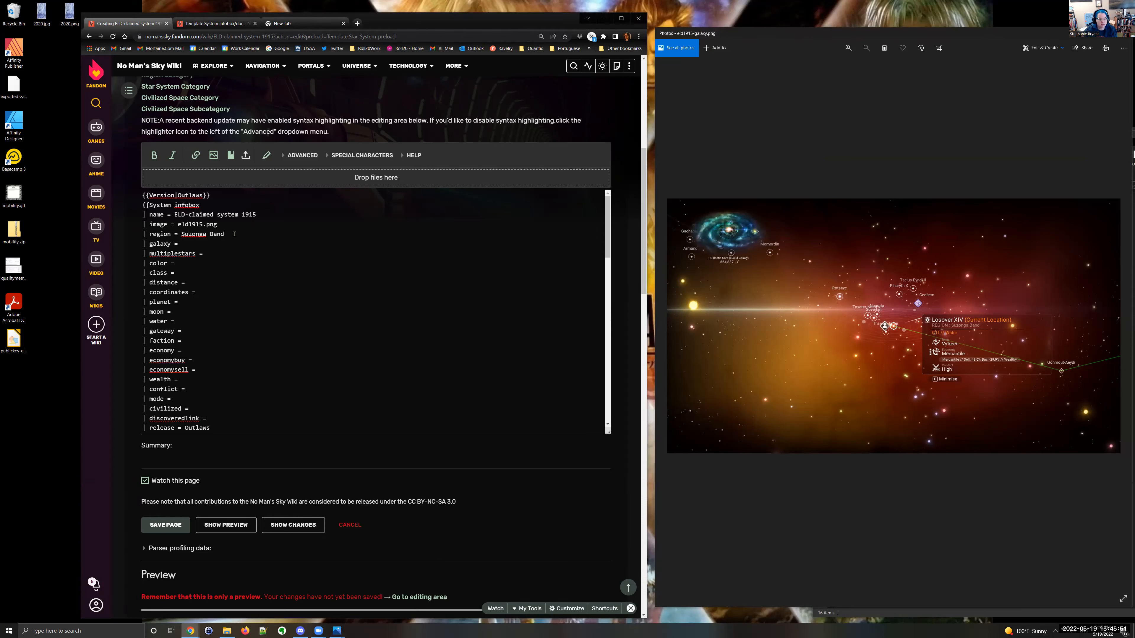
type("Euclid")
key("Down")
type("ellow")
type("1f")
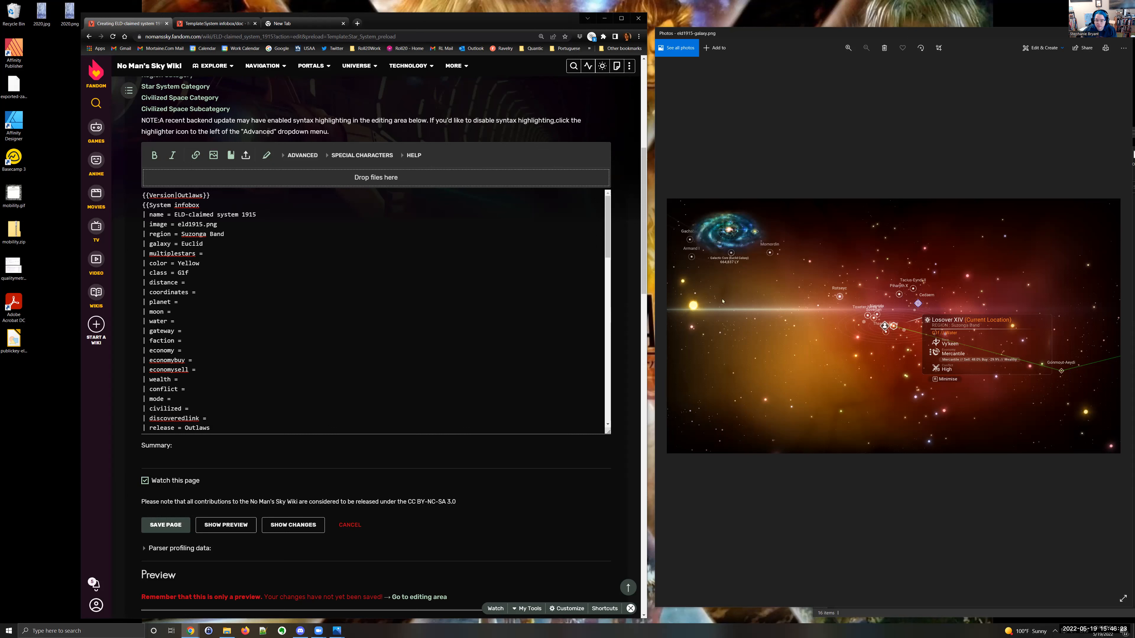
Step: Set the infobox distance to 664837, water to Yes and faction to Vy'keen
type("664837")
type("Yes")
type("y'keen")
key("Down")
Step: Set the infobox economy to Mercantile, economybuy to -29.9%, economysell to 48.0% and wealth to Wealthy
type("Mercantil")
type("29.")
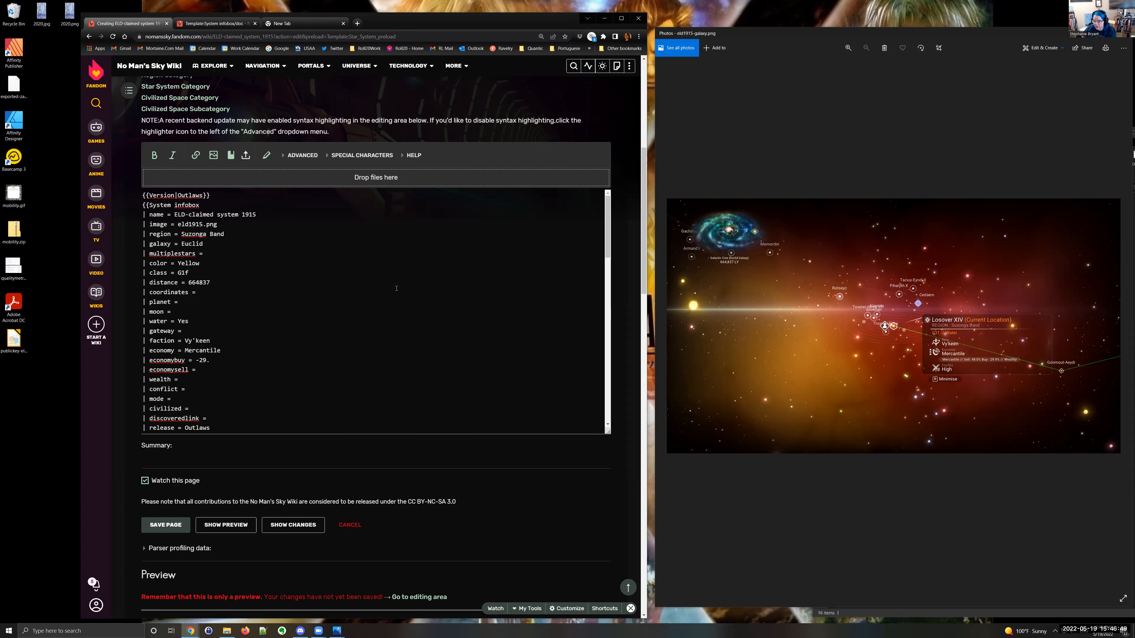
type("9%")
type("48")
type(".0")
type("Wealthy")
Step: Set conflict to High, mode to Normal, civilized to Empire of Eld, and enter the discoverer's username as discoveredlink
key("Down")
type("High")
type("ormal")
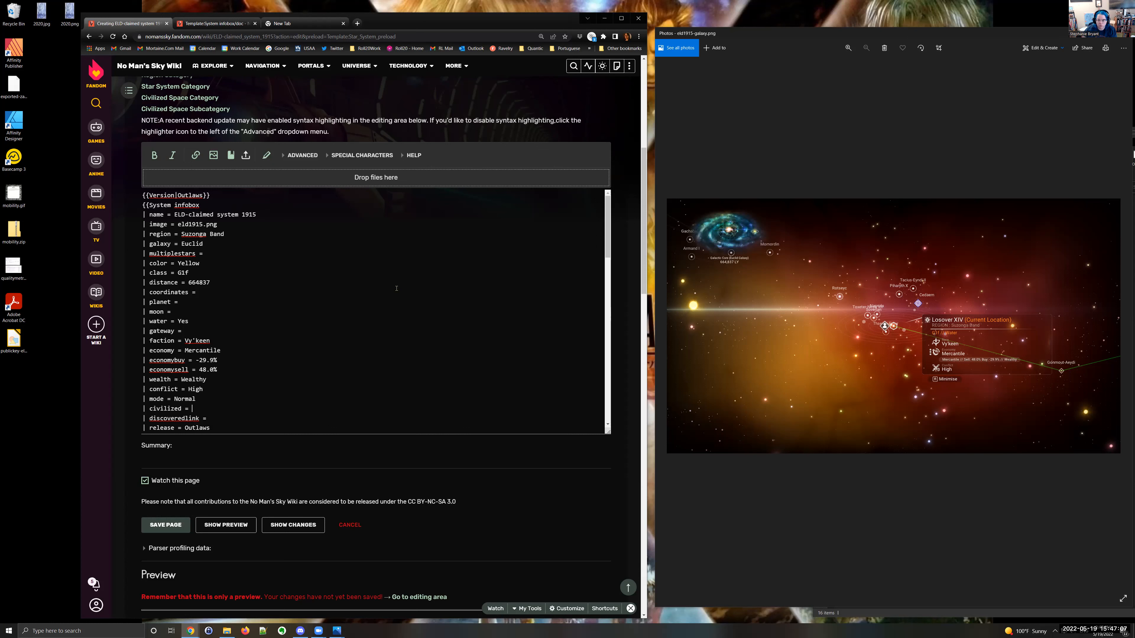
type("Empire of Eld")
key("Down")
key("Down")
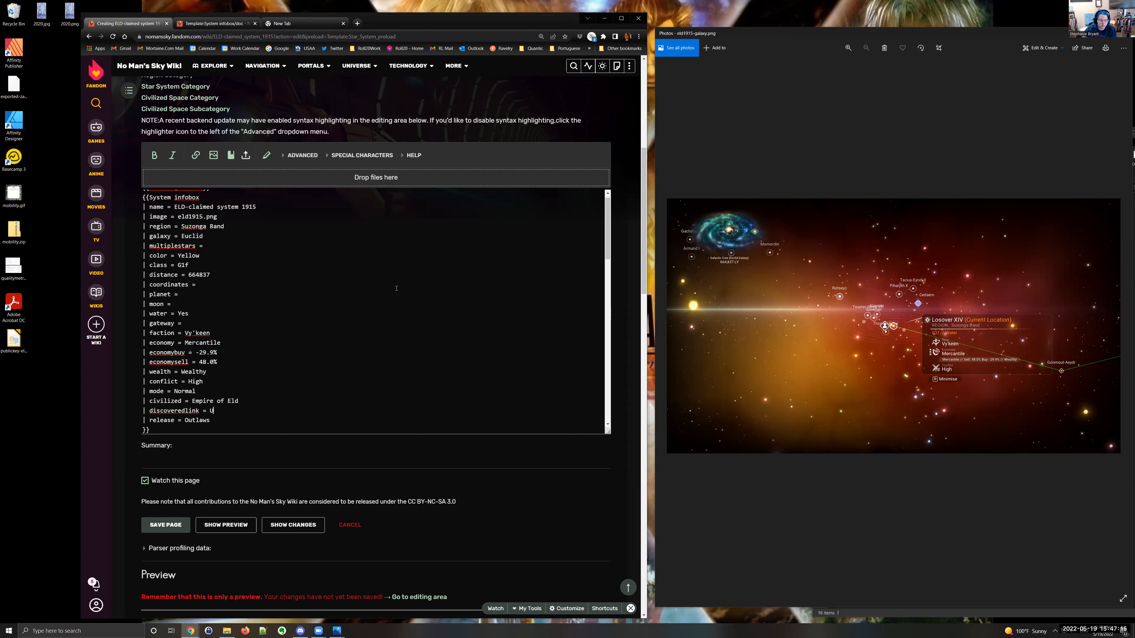
type("UpUM8")
key("shift+Left")
key("shift+Left")
key("shift+Left")
key("shift+Left")
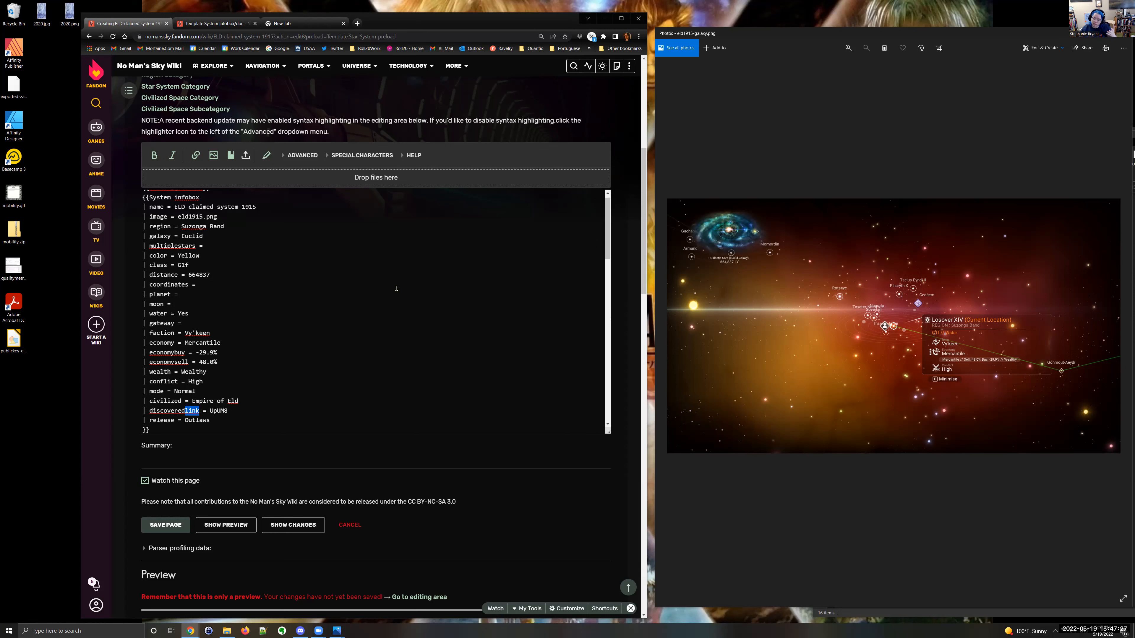
key("Delete")
type("link")
Step: Replace the StarSystemName placeholder in the sentence below the infobox with "ELD-claimed system 1915"
key("Down")
type("'''StarSystemName''' is a star system.")
key("ctrl+shift+Right")
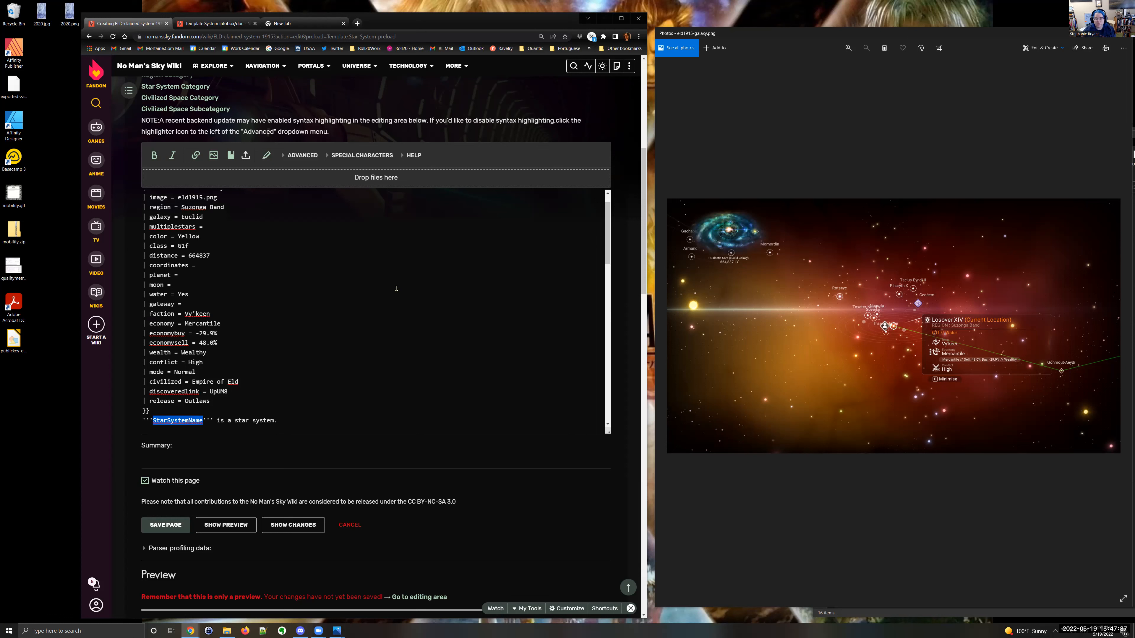
type("ELD-")
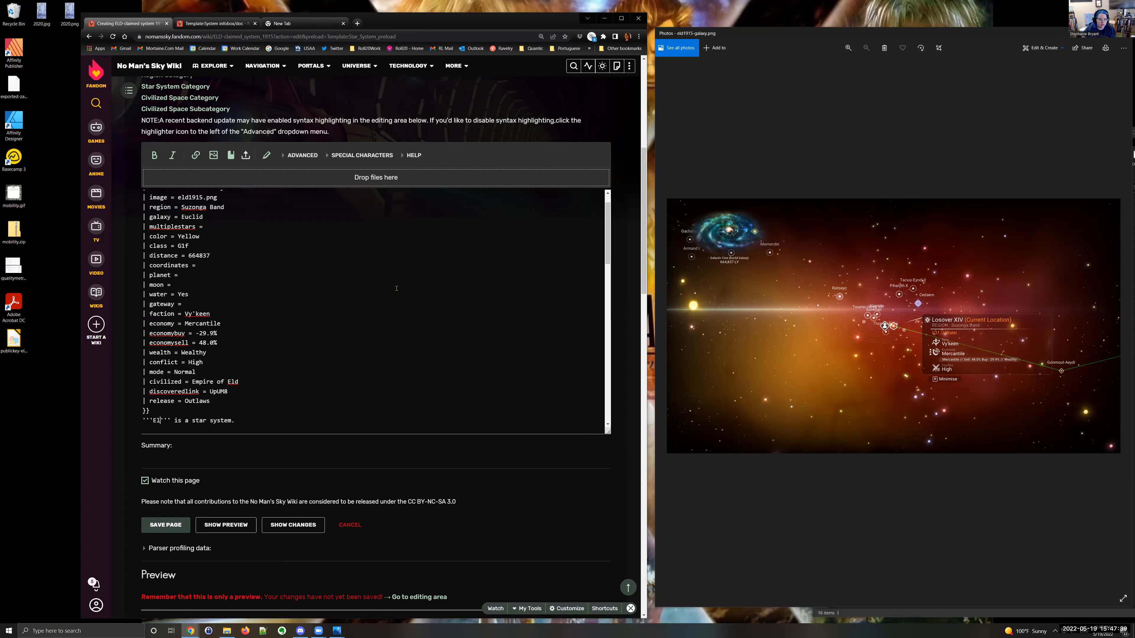
type("claimed system")
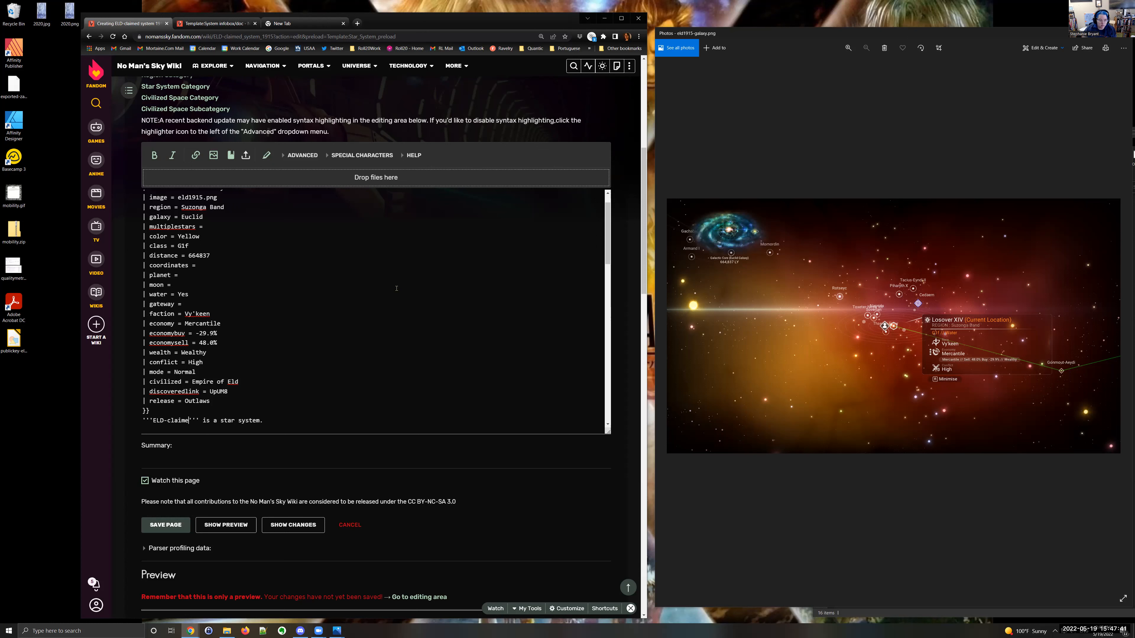
type(" 1915")
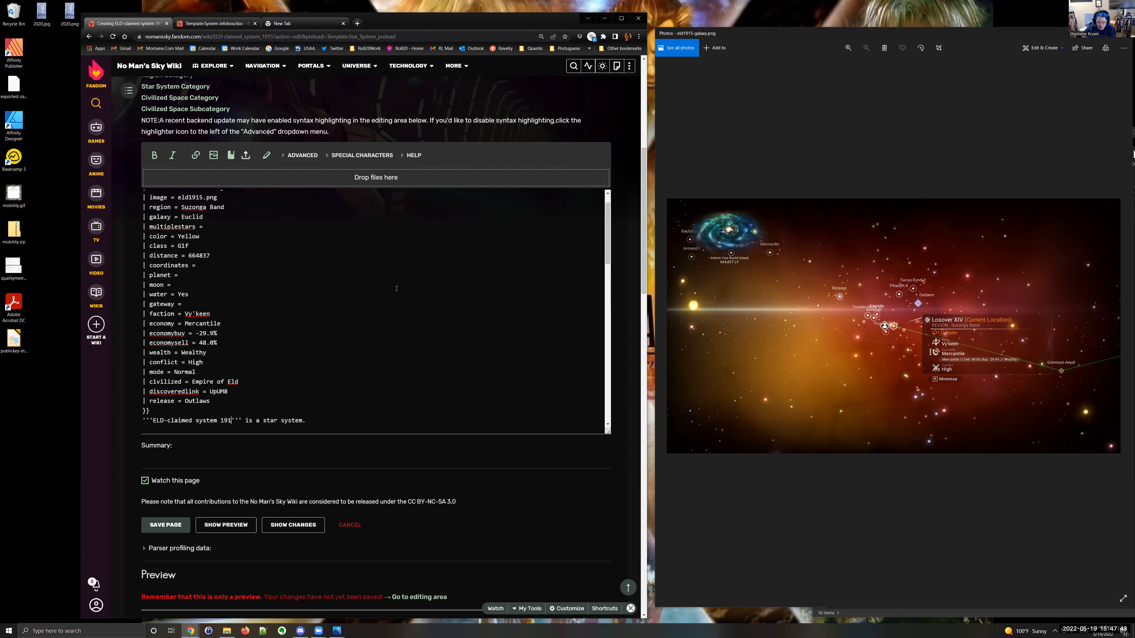
Step: Replace the StarSystemName placeholder in the Summary section with "ELD-claimed system 1915"
key("Down")
key("Down")
key("Home")
key("Down")
key("Down")
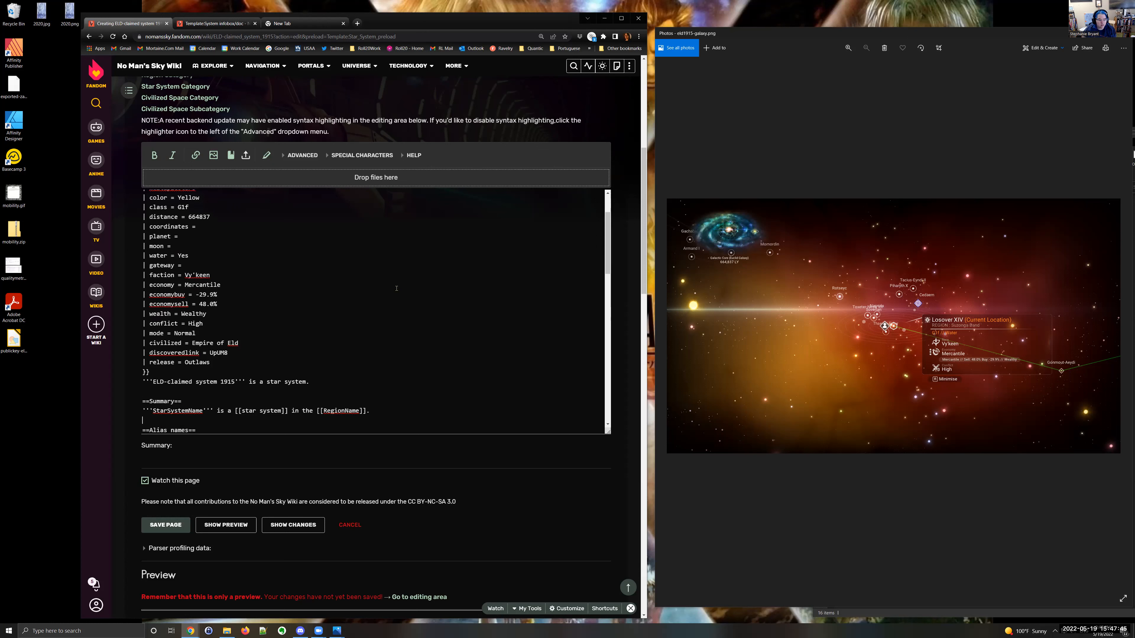
key("ctrl+shift+Right")
type("EL")
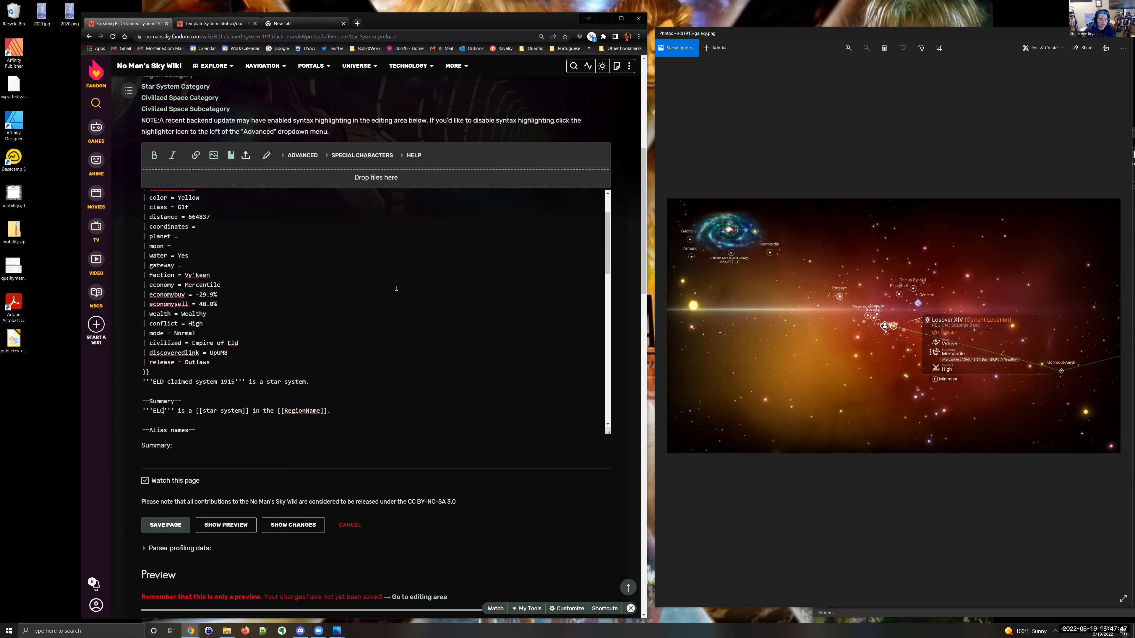
type("D-claimed system 1915")
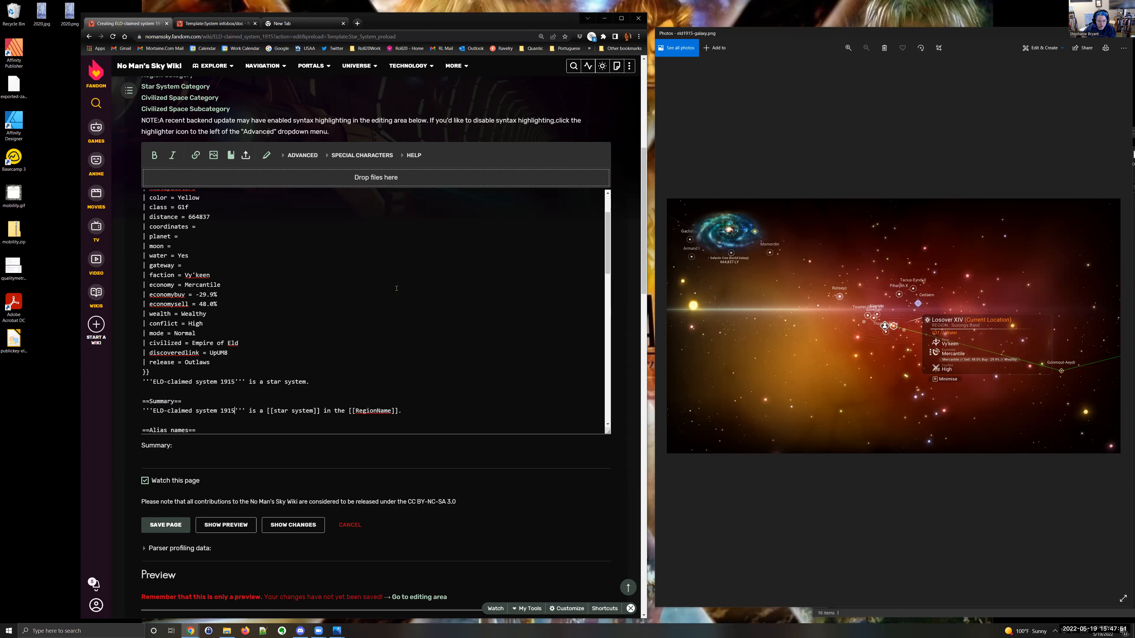
Step: Replace the RegionName link in the Summary section with [[Suzonga Band]], keeping a single pair of closing brackets
key("ctrl+shift+Left")
type("Suzonga")
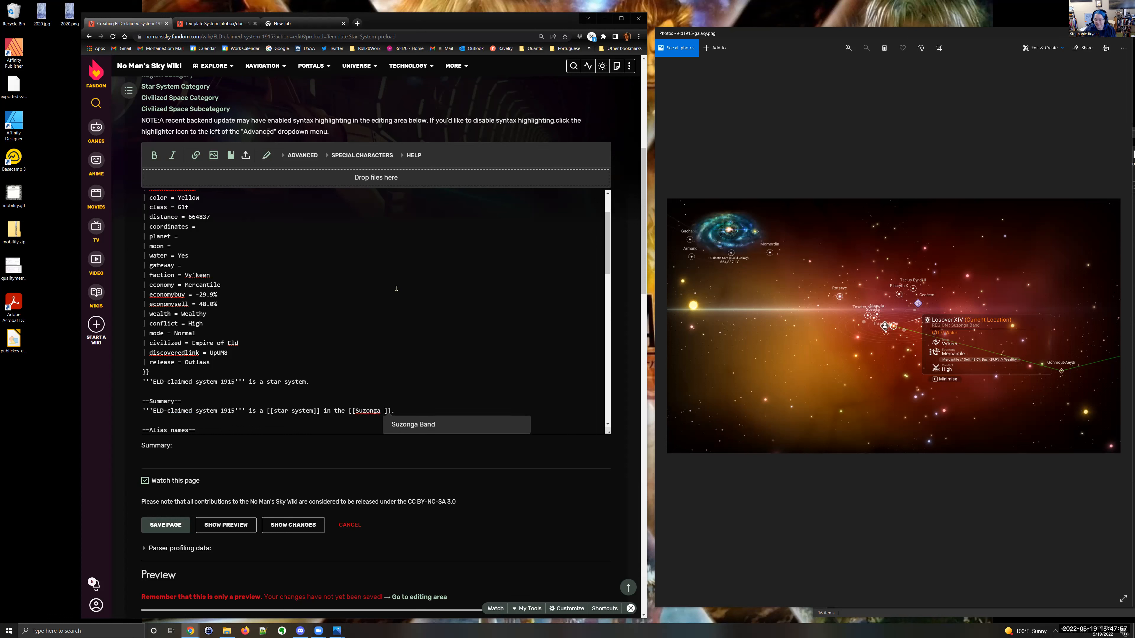
key("Down")
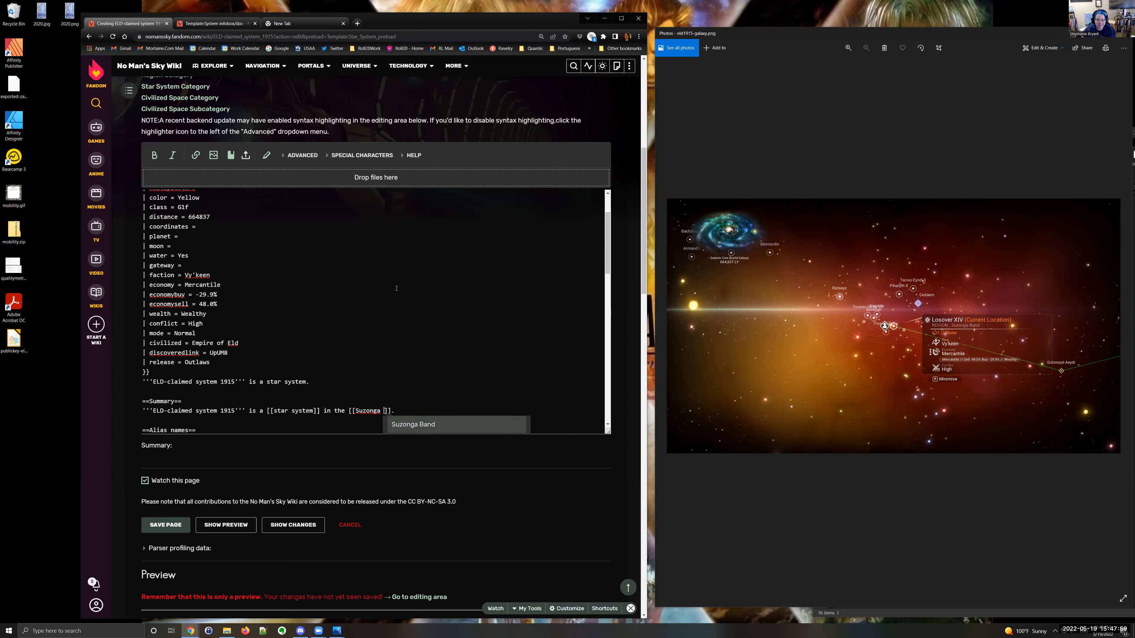
key("Delete")
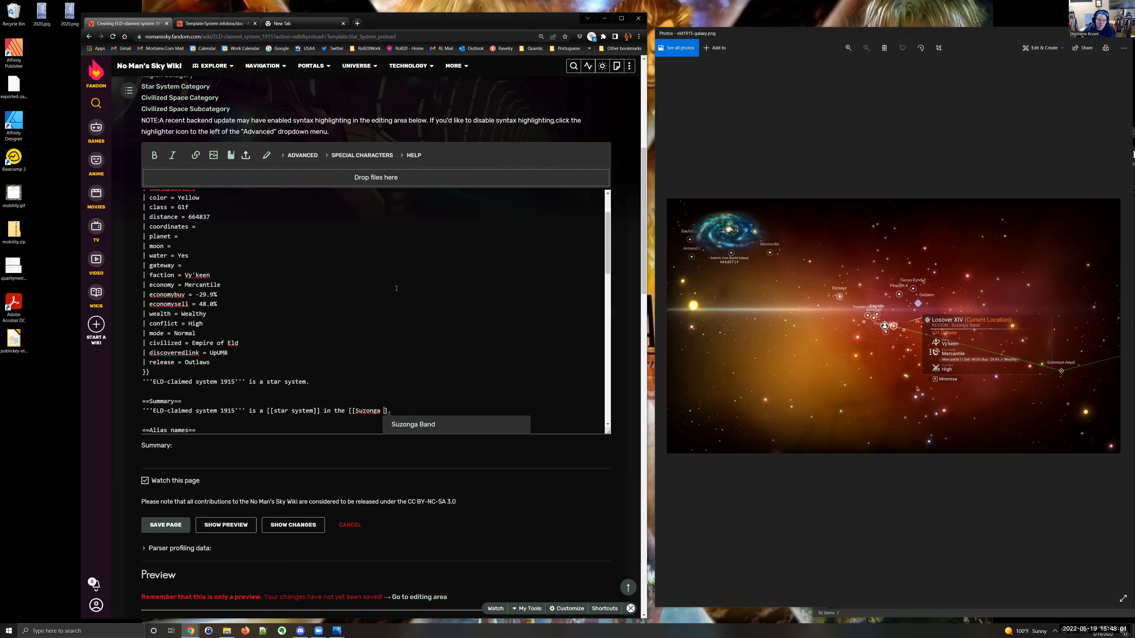
key("Return")
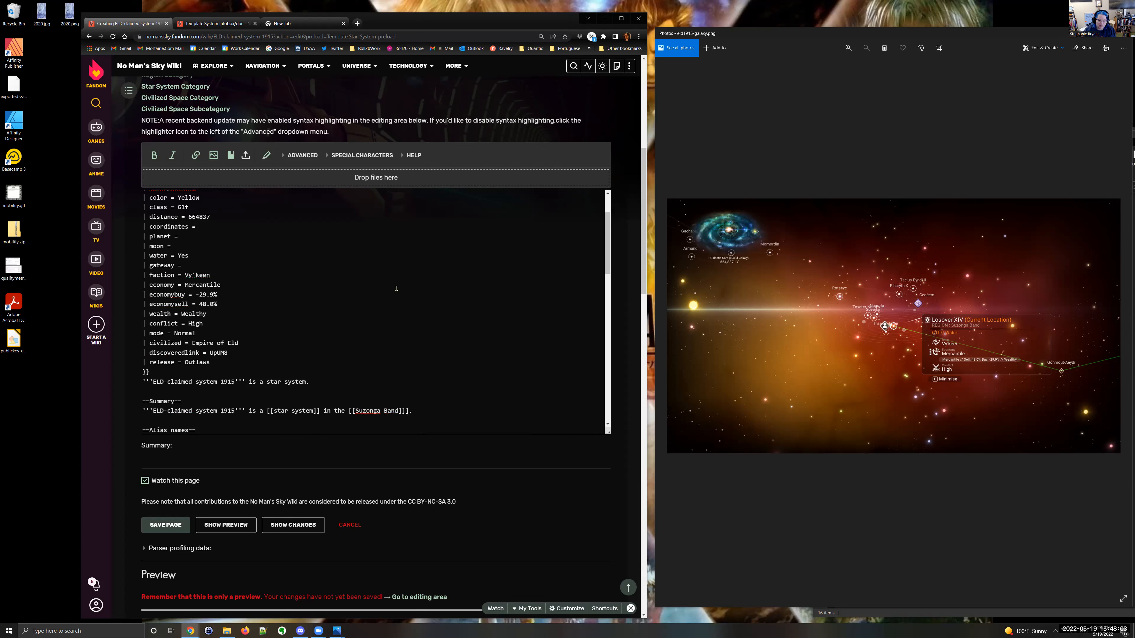
key("shift+Right")
key("shift+Right")
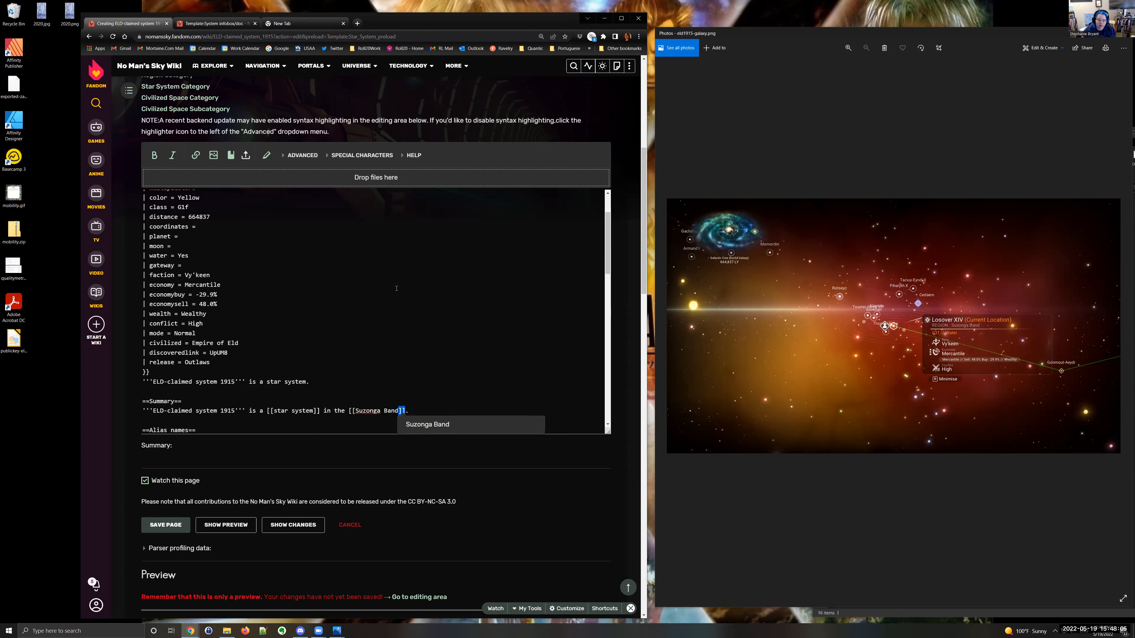
key("Right")
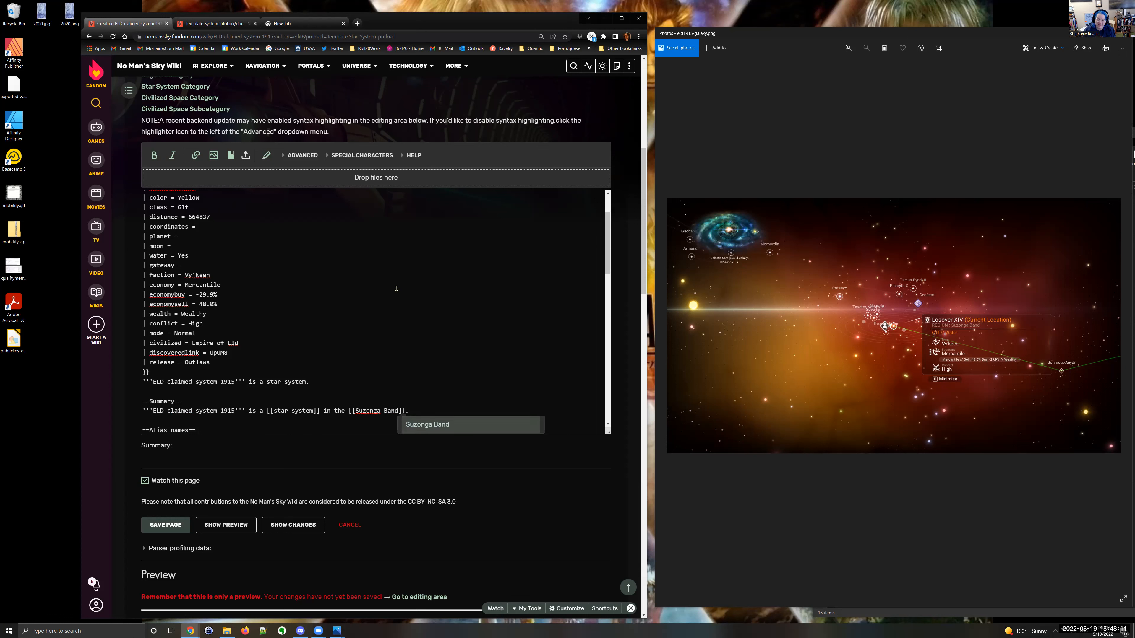
key("Escape")
Step: Set the Original name in the Alias names section to "Losover XIV"
key("Down")
key("Down")
key("Down")
key("Down")
key("shift+Up")
key("Delete")
key("Delete")
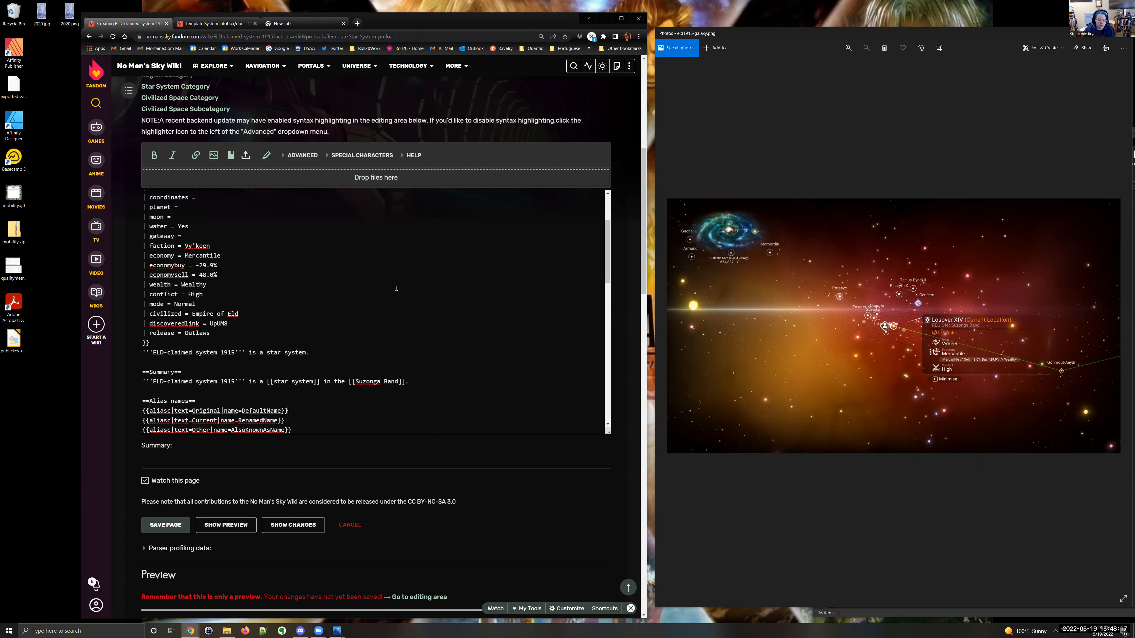
key("ctrl+shift+Left")
type("Losover XIV")
Step: Set the Current name in the Alias names section to "ELD-claimed system 1915"
key("ctrl+shift+Left")
type("ELD-")
type("claimed systm")
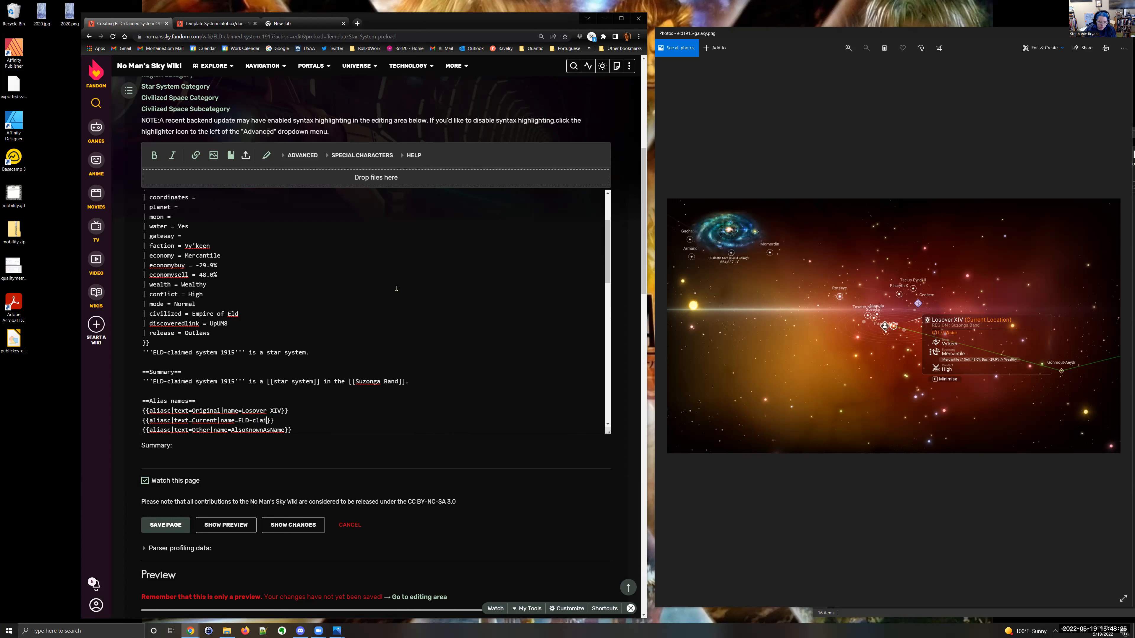
type("m 195")
type("65")
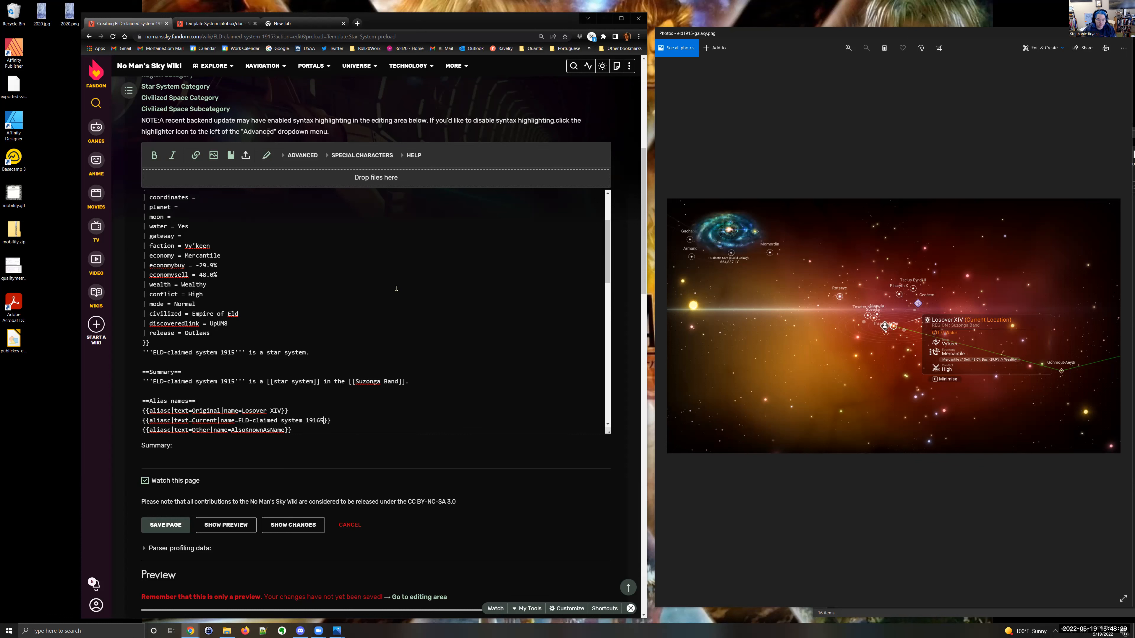
Step: Delete the Other alias line with the AlsoKnownAsName placeholder
key("Down")
key("Home")
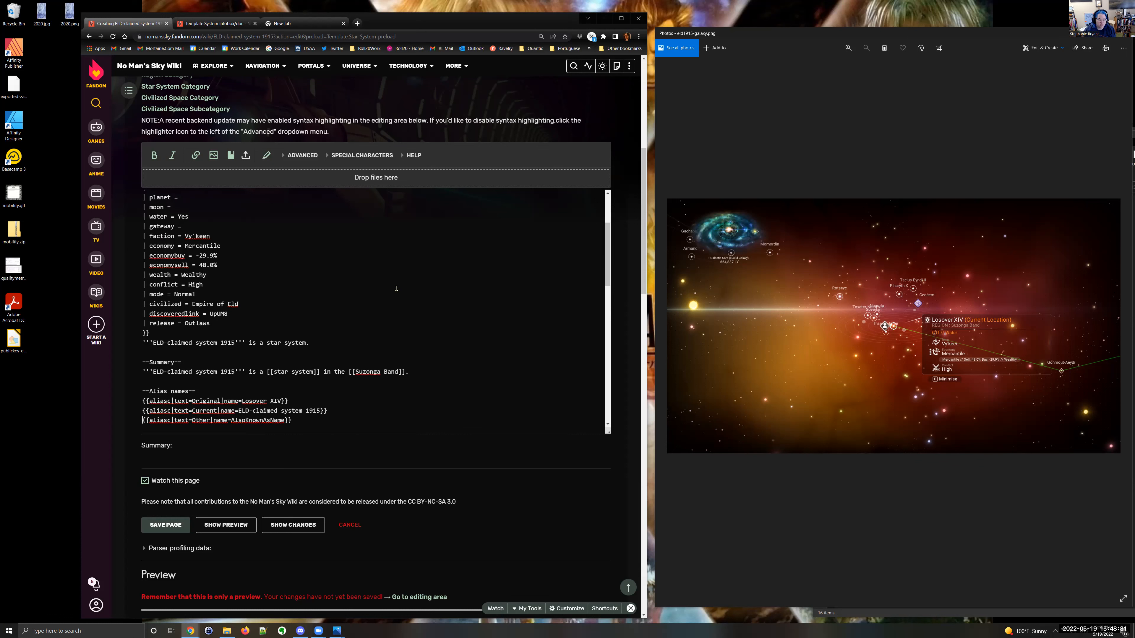
key("shift+Up")
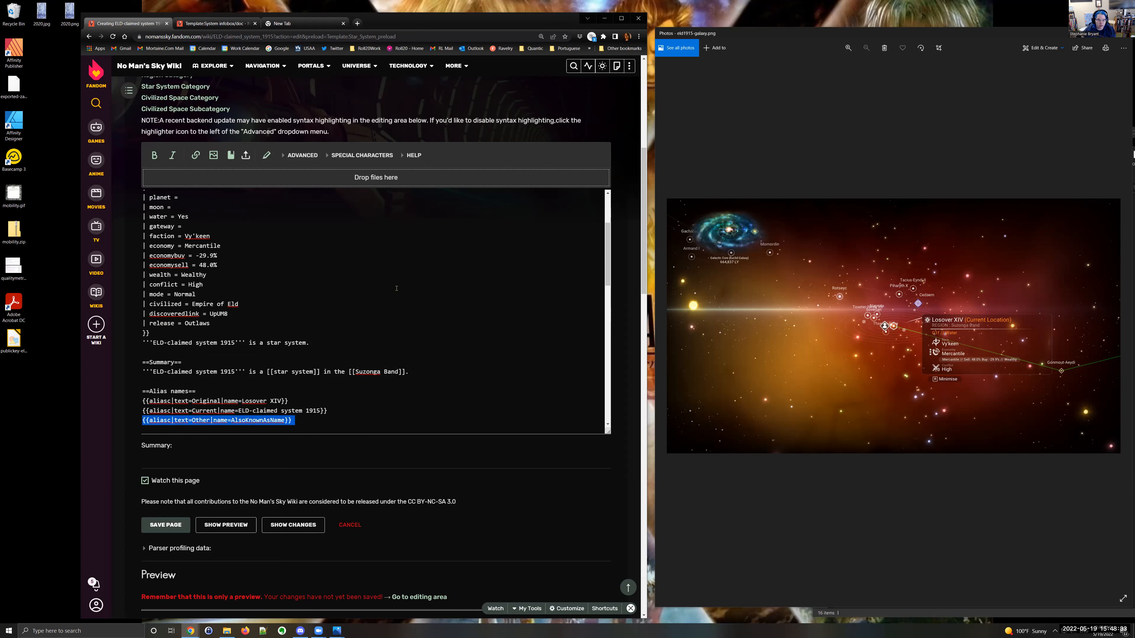
key("BackSpace")
Step: In the Discovered section, reduce the platform to PC and replace ExplorerName with the discoverer's username
key("Down")
key("Down")
key("Down")
key("Up")
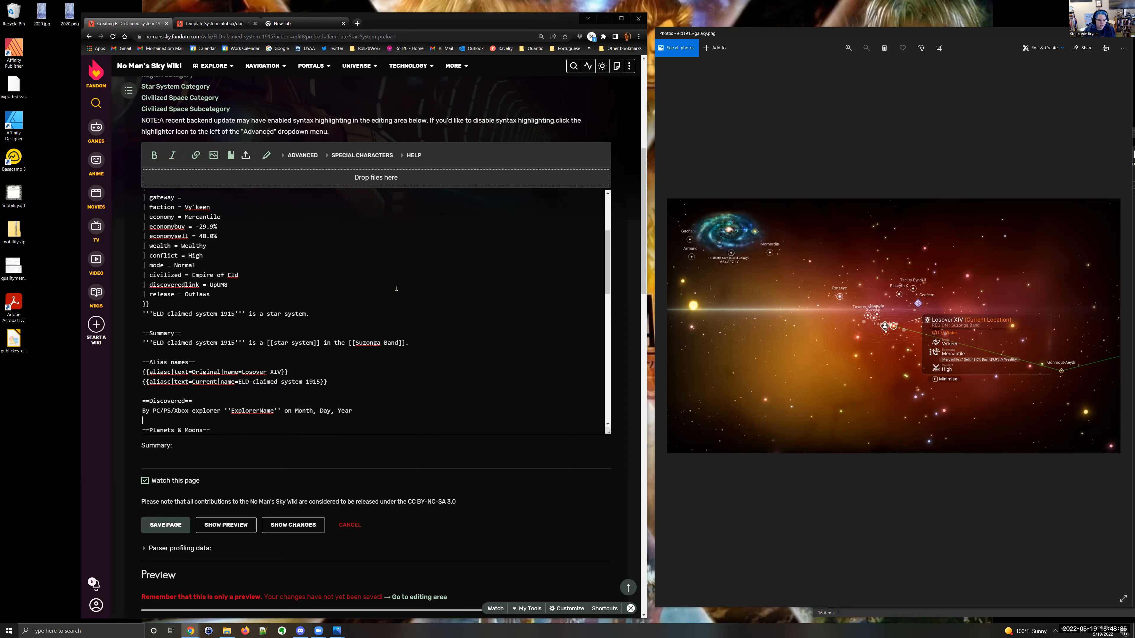
key("shift+Right")
key("shift+Right")
key("shift+Right")
key("shift+Right")
key("shift+Right")
key("shift+Right")
key("shift+Right")
key("shift+Right")
key("shift+Right")
key("shift+Left")
key("BackSpace")
key("ctrl+shift+Right")
type("UpUM8")
Step: Check the yellow star 1915 post's date in Discord's eld-claimed-systems channel and set the article's discovery date to May 17, 2022
key("Up")
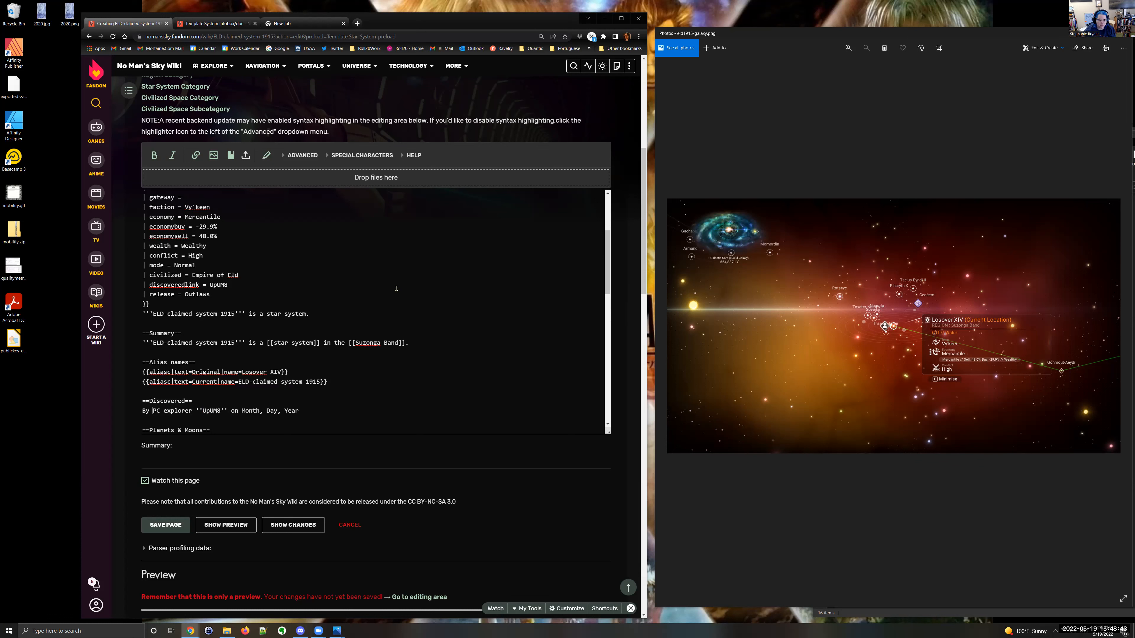
key("ctrl+shift+Left")
key("ctrl+shift+Left")
key("ctrl+shift+Left")
key("ctrl+shift+Left")
key("ctrl+shift+Left")
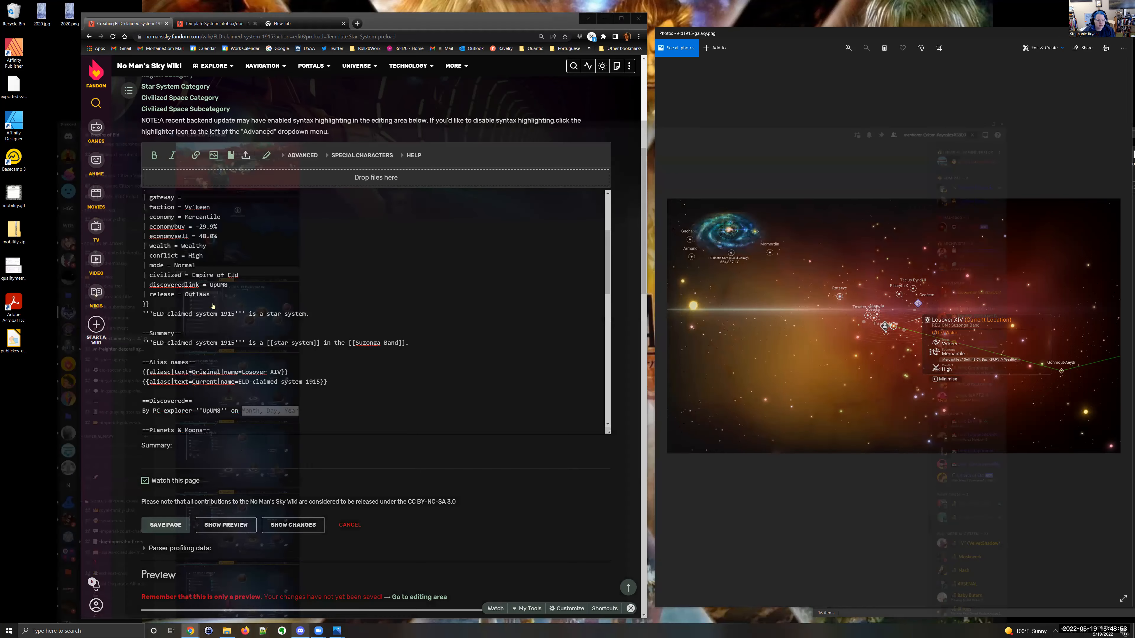
key("alt+Tab")
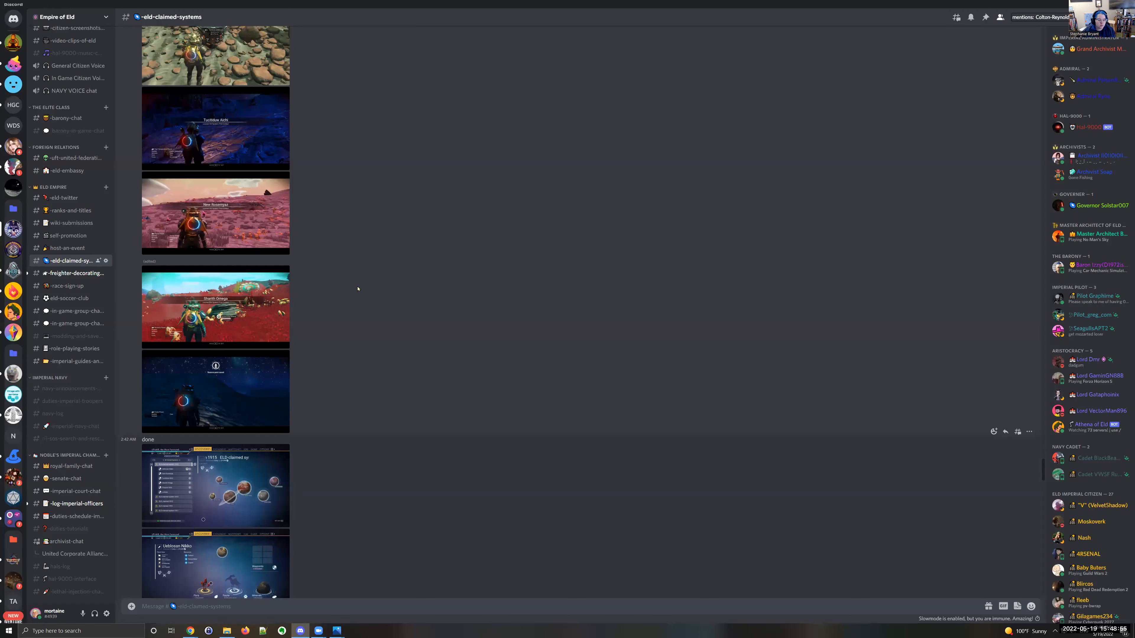
scroll(357, 330, "down", 10)
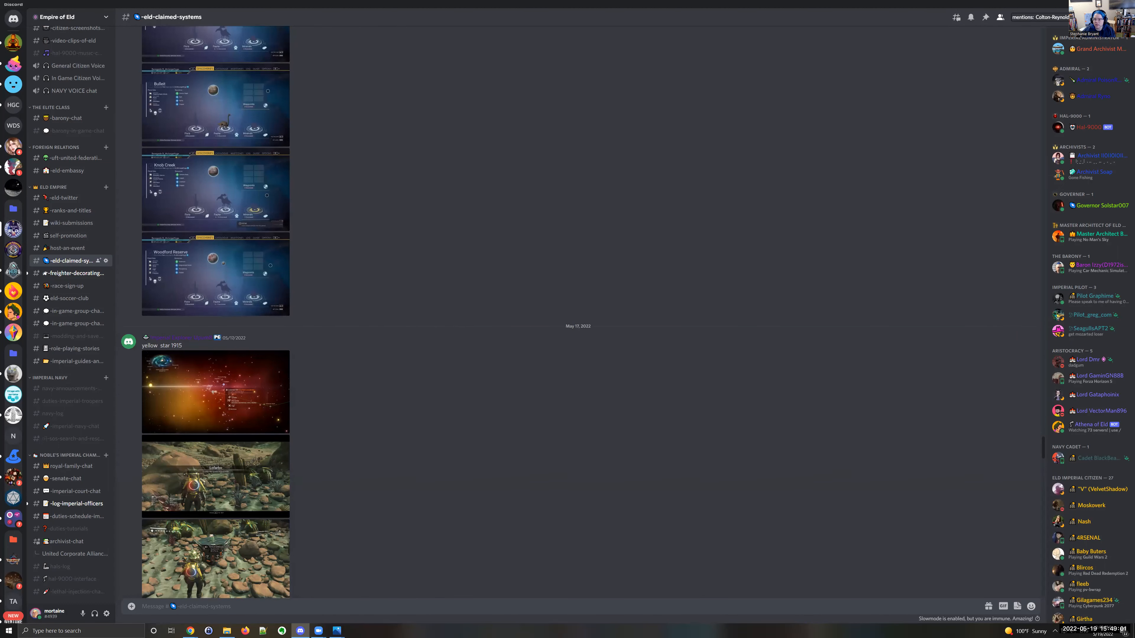
key("alt+Tab")
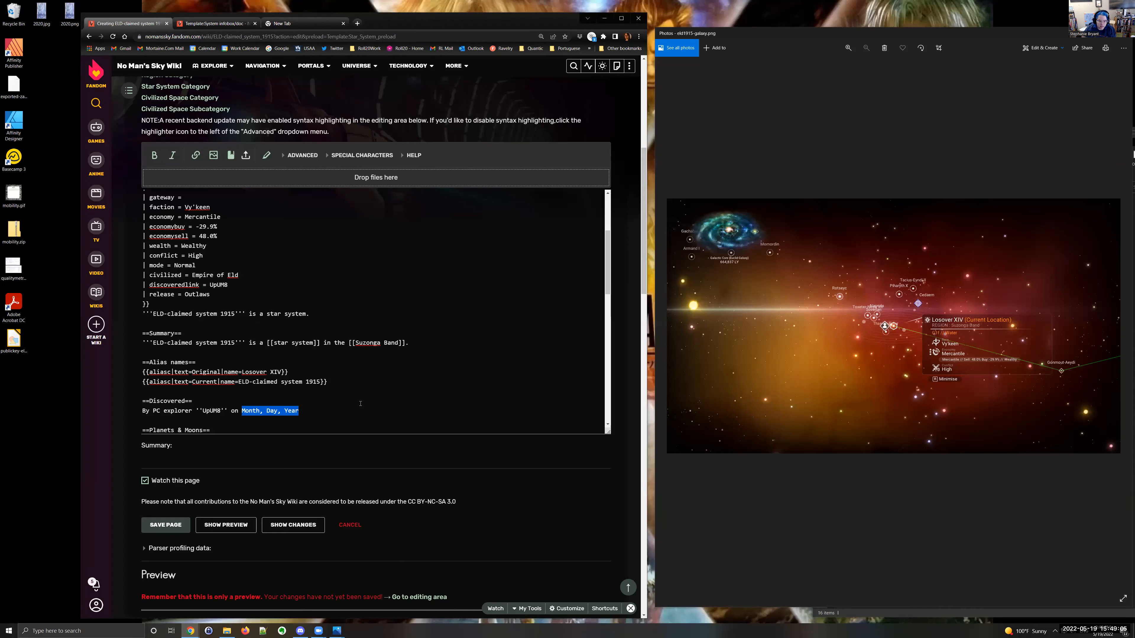
type("May 17,. 2022")
Step: Review the Planets & Moons table template and the location information placeholders below it
key("Down")
key("Down")
key("Down")
key("Down")
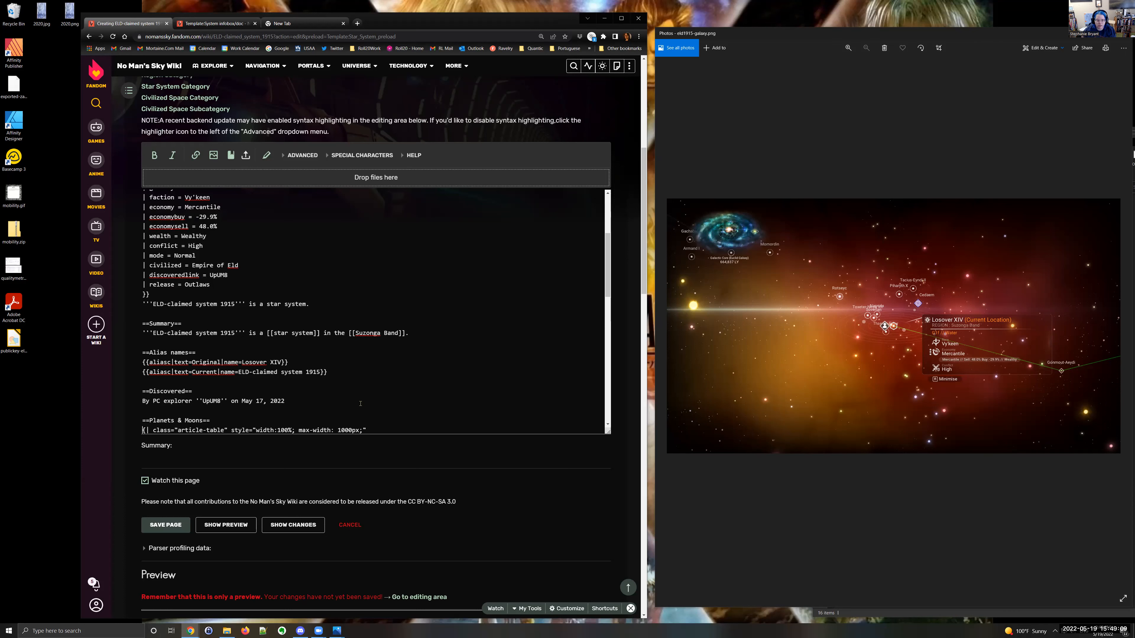
scroll(360, 404, "down", 6)
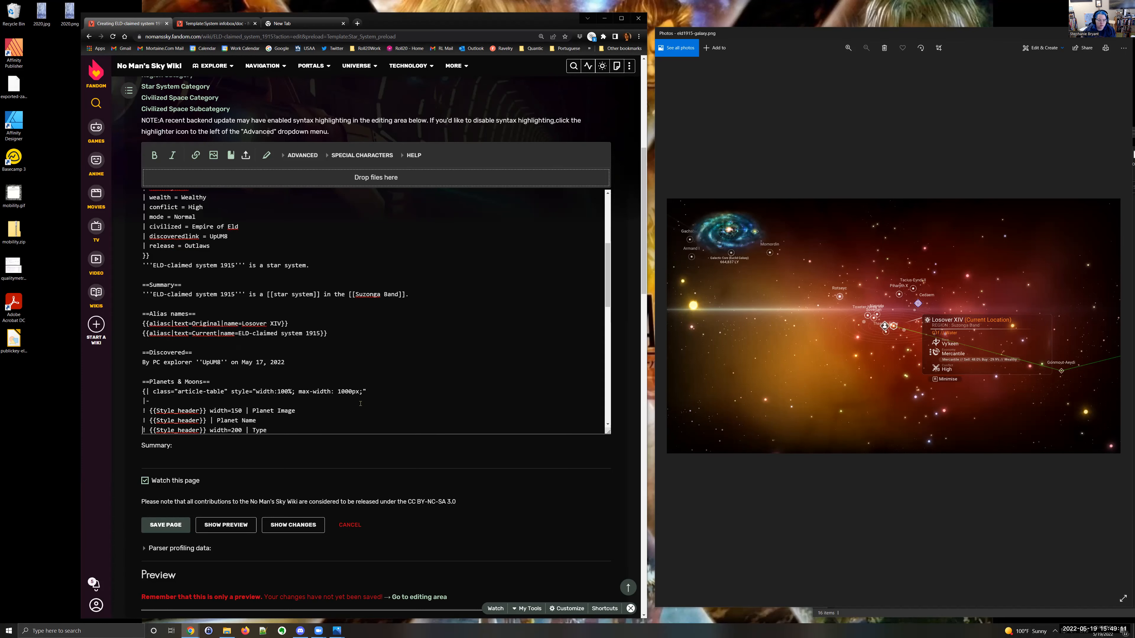
key("Down")
key("Down")
key("Down")
key("Down")
scroll(282, 333, "down", 2)
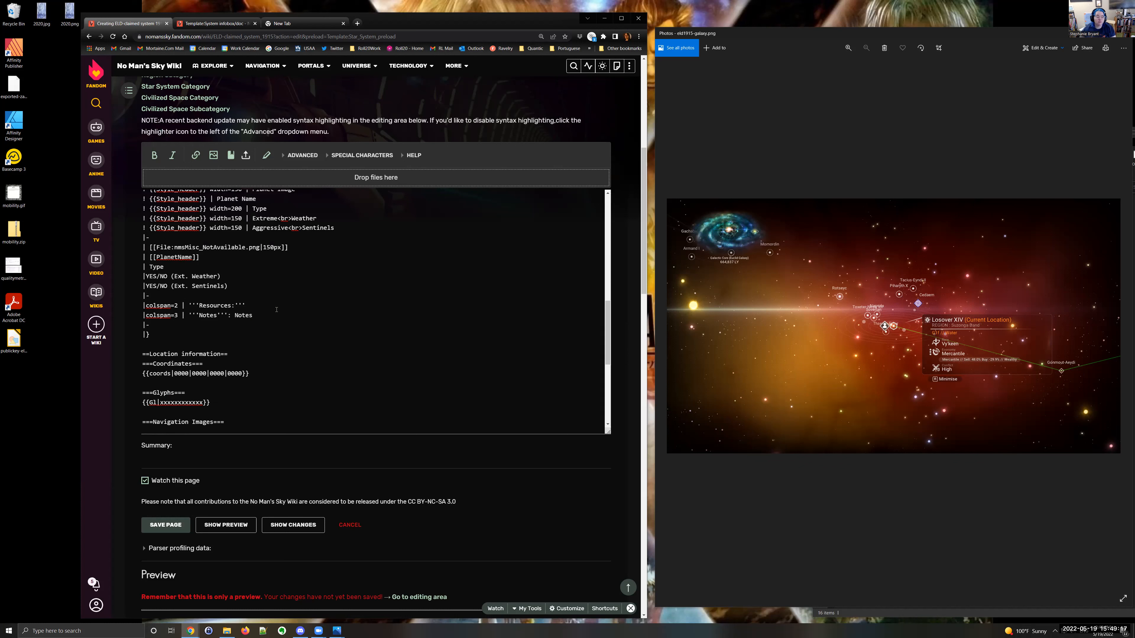
Step: Copy the complete placeholder planet entry in the Planets & Moons table and paste a duplicate below its Notes line
key("shift+End")
key("shift+Up")
key("shift+Up")
key("shift+Up")
key("shift+Up")
key("shift+Up")
key("shift+Up")
key("shift+Up")
key("shift+Up")
key("Up")
key("shift+Down")
key("shift+Down")
key("shift+Down")
key("shift+Down")
key("shift+Down")
key("shift+Down")
key("shift+Down")
key("shift+Down")
key("shift+Down")
key("ctrl+c")
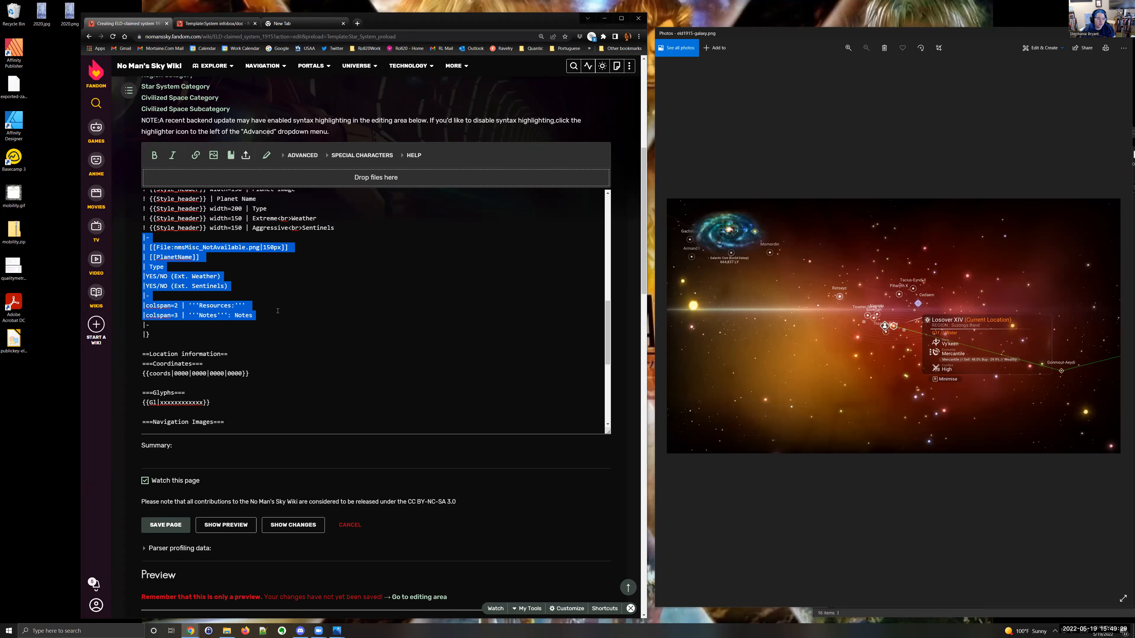
left_click(278, 311)
key("Return")
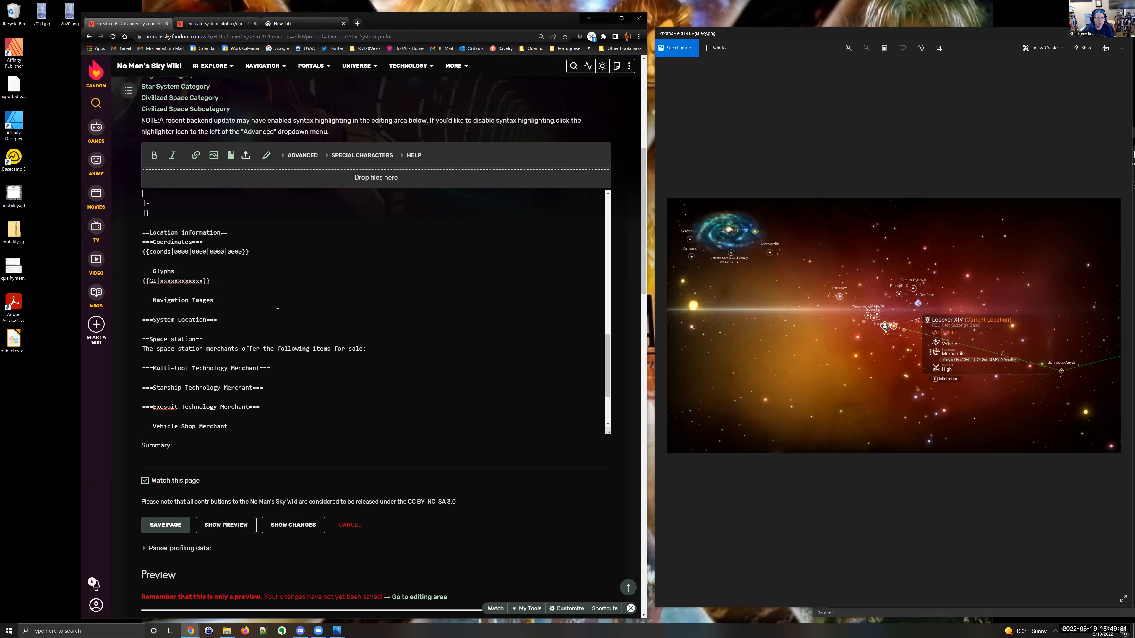
scroll(277, 310, "up", 4)
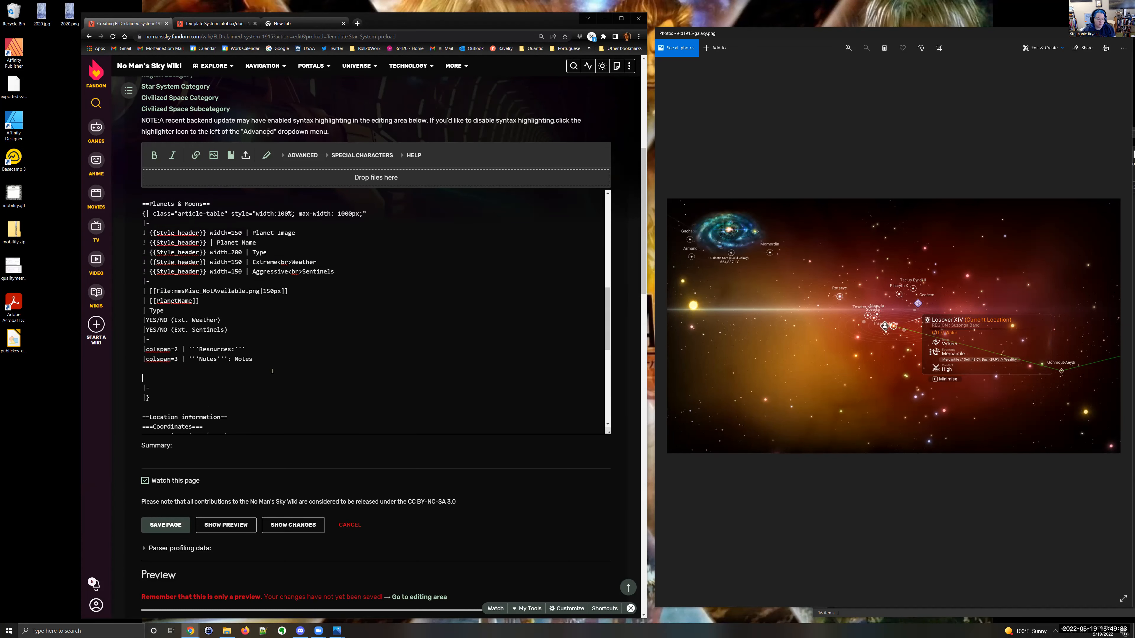
key("ctrl+v")
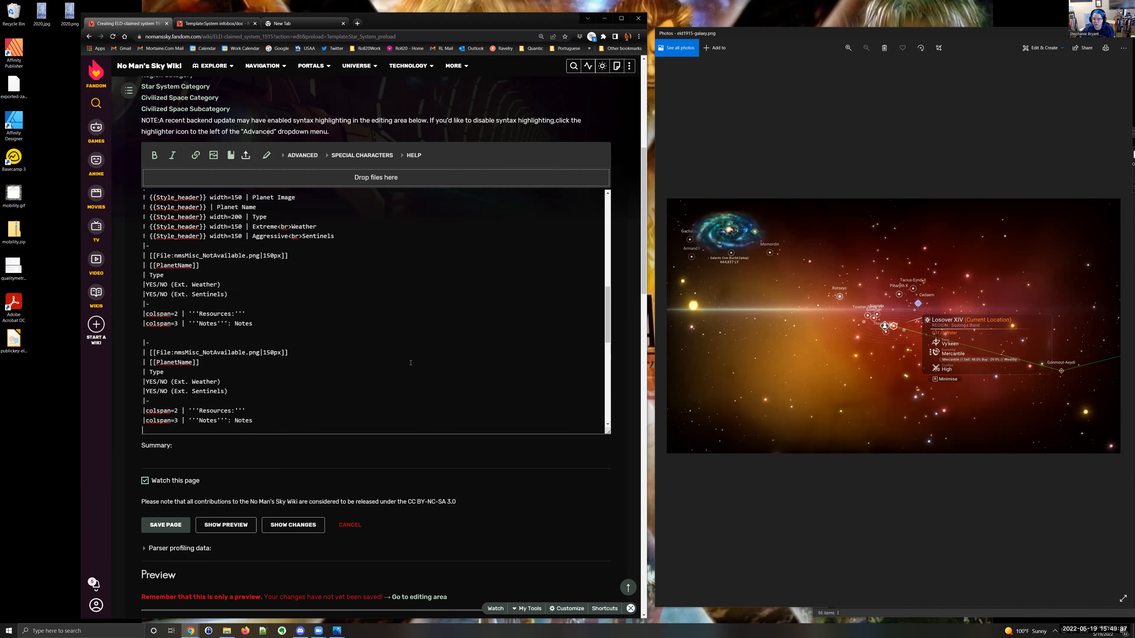
Step: Open the eld1915.png discoveries screenshot to count the planets and set the infobox planet value to 6
left_click(764, 135)
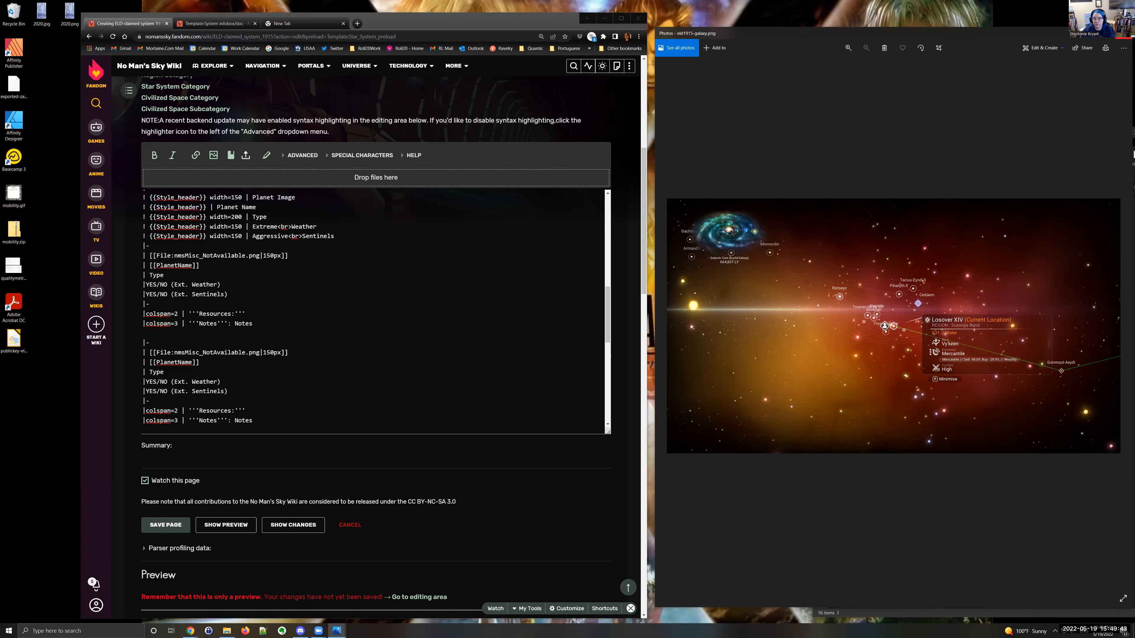
key("alt+F4")
left_click(878, 220)
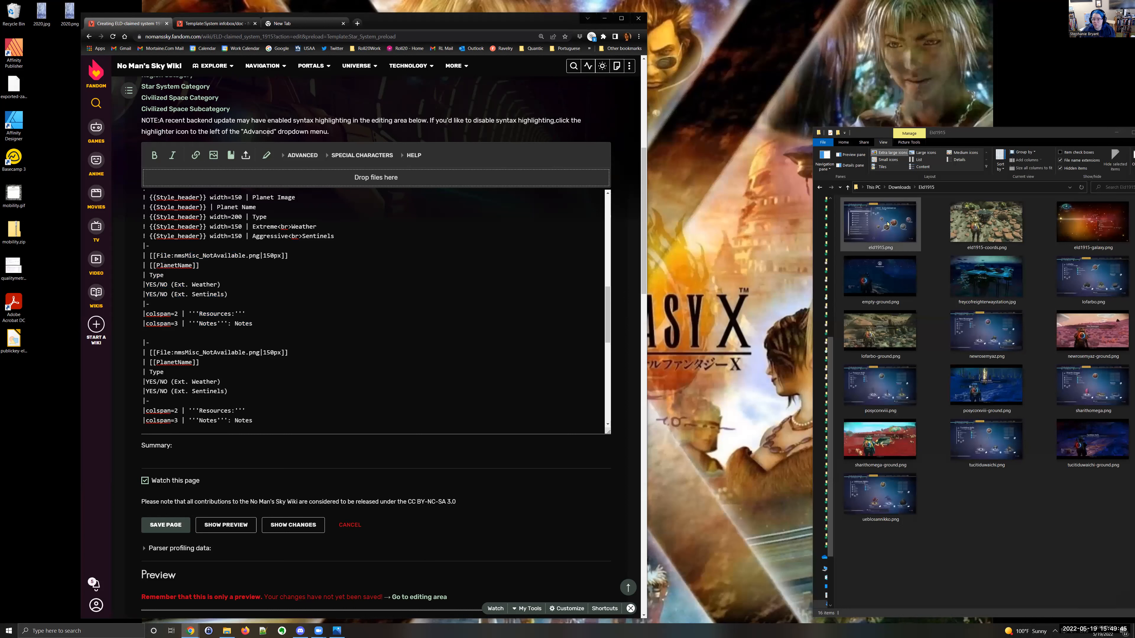
double_click(887, 223)
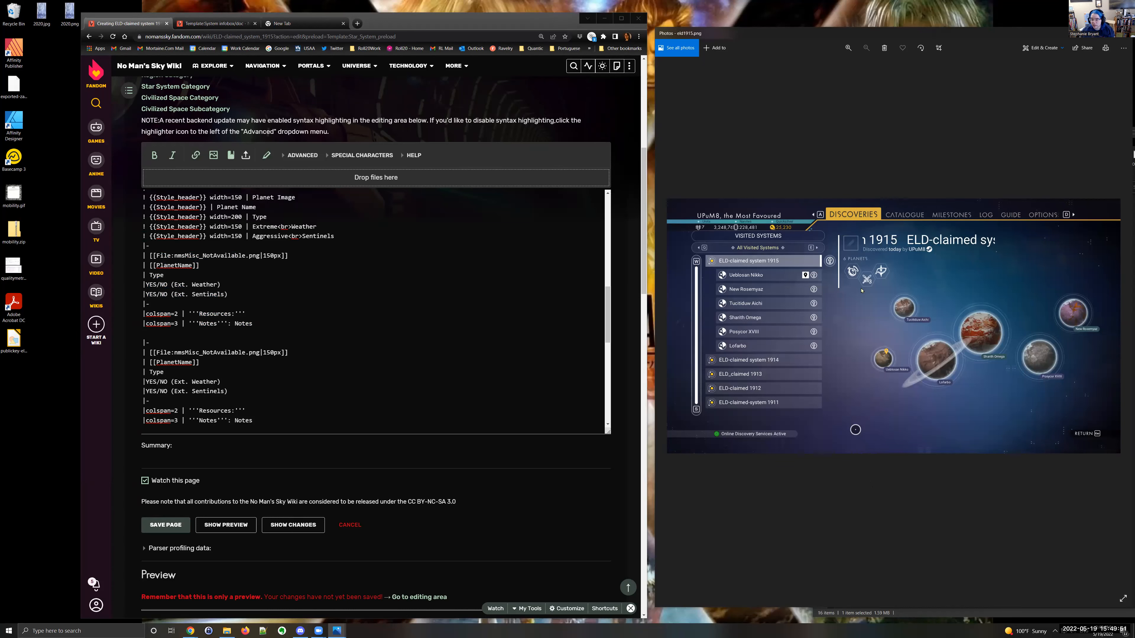
scroll(166, 298, "up", 10)
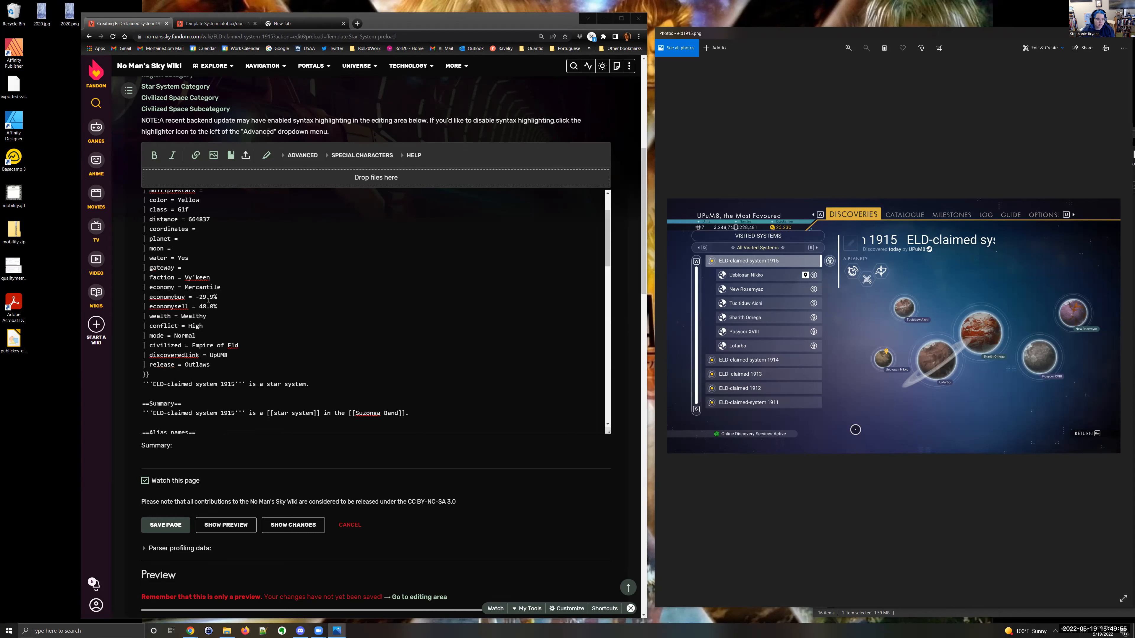
scroll(208, 300, "up", 2)
type("6")
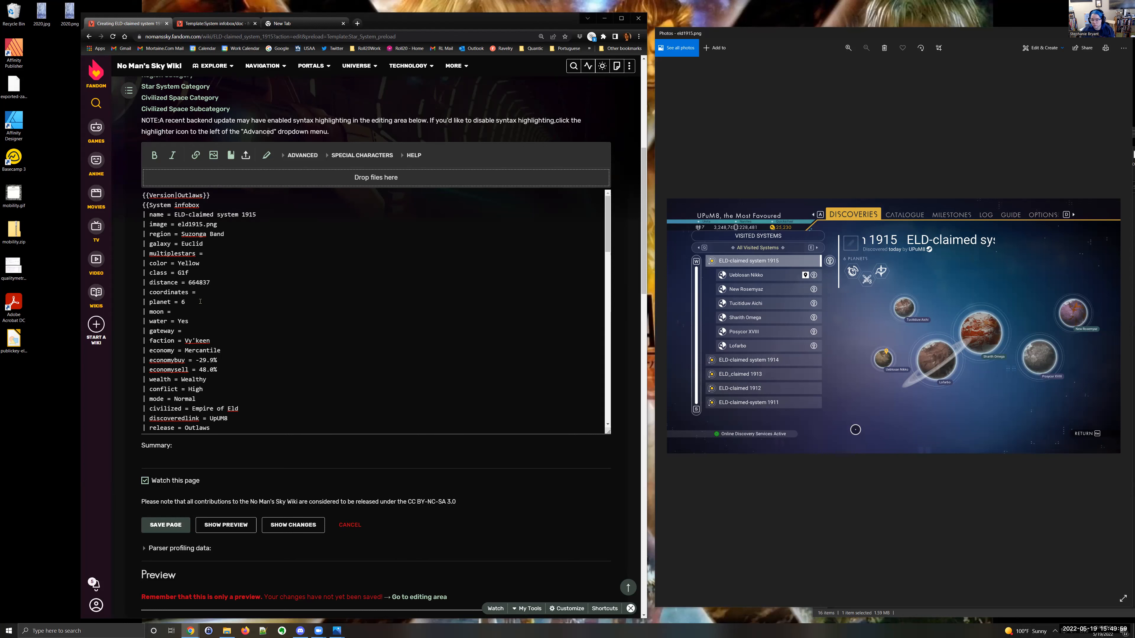
Step: Paste further copies of the placeholder planet entry below the second one until the Planets & Moons table holds six
scroll(200, 301, "down", 8)
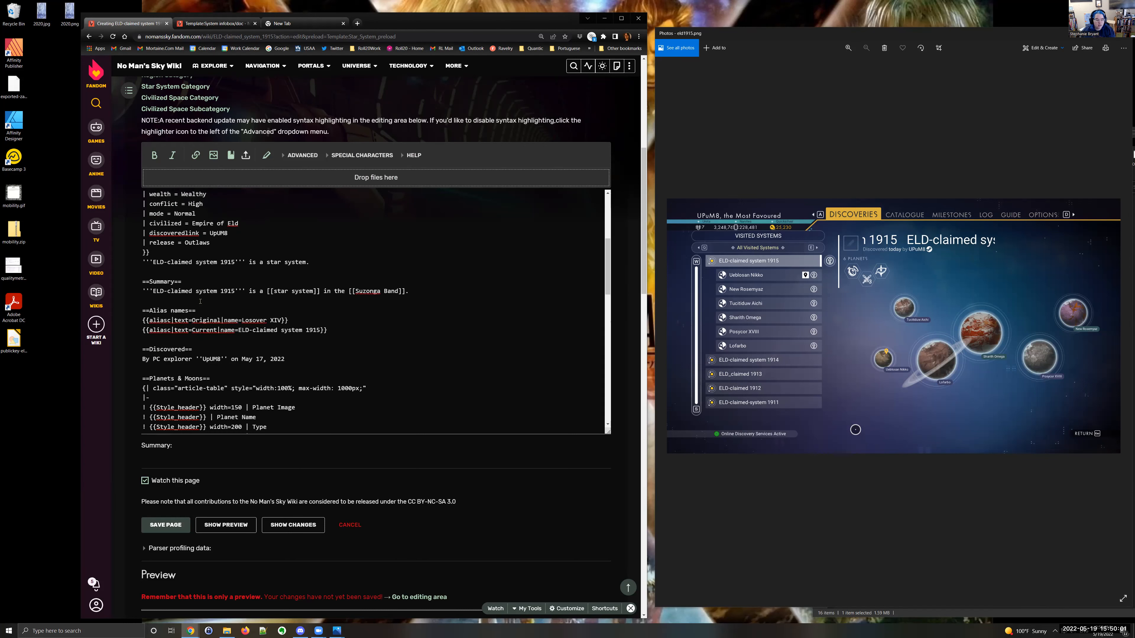
scroll(200, 302, "down", 5)
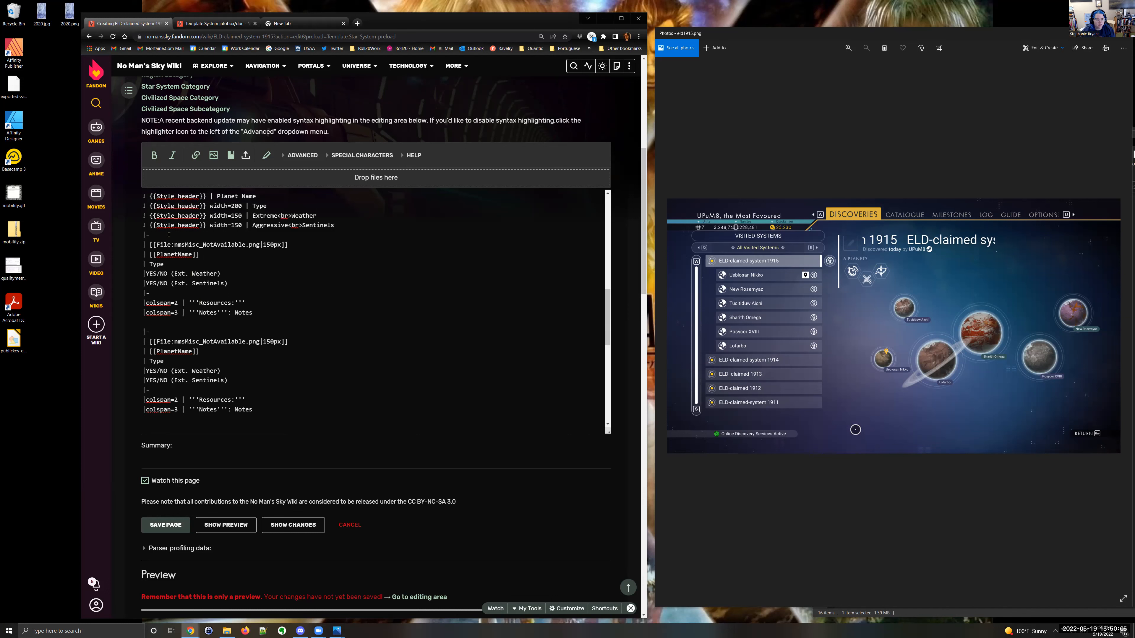
scroll(180, 353, "down", 3)
left_click(169, 345)
key("ctrl+v")
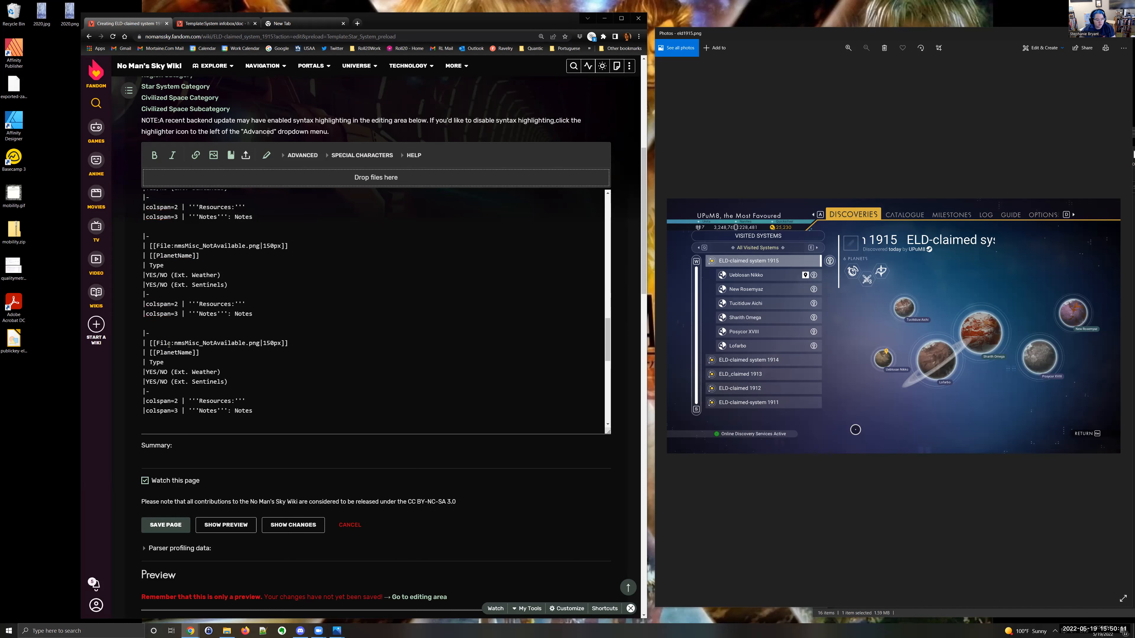
key("ctrl+v")
Step: Preview the page, check the planet rows in the Planets & Moons table, and return to the first planet entry's source
scroll(169, 345, "up", 10)
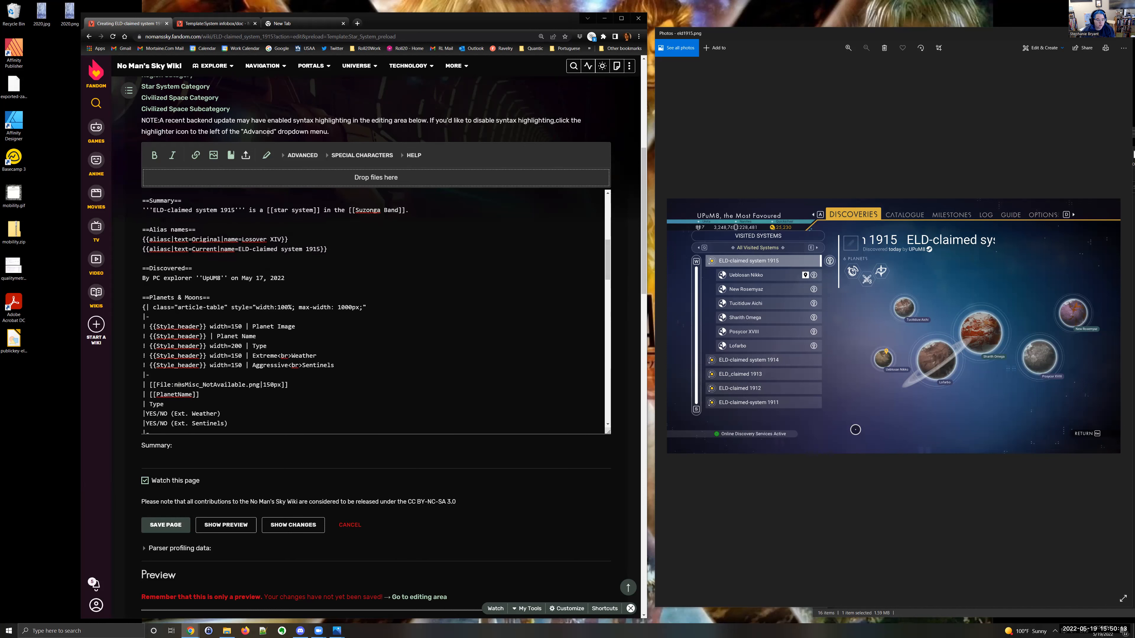
scroll(402, 499, "down", 5)
scroll(250, 234, "down", 2)
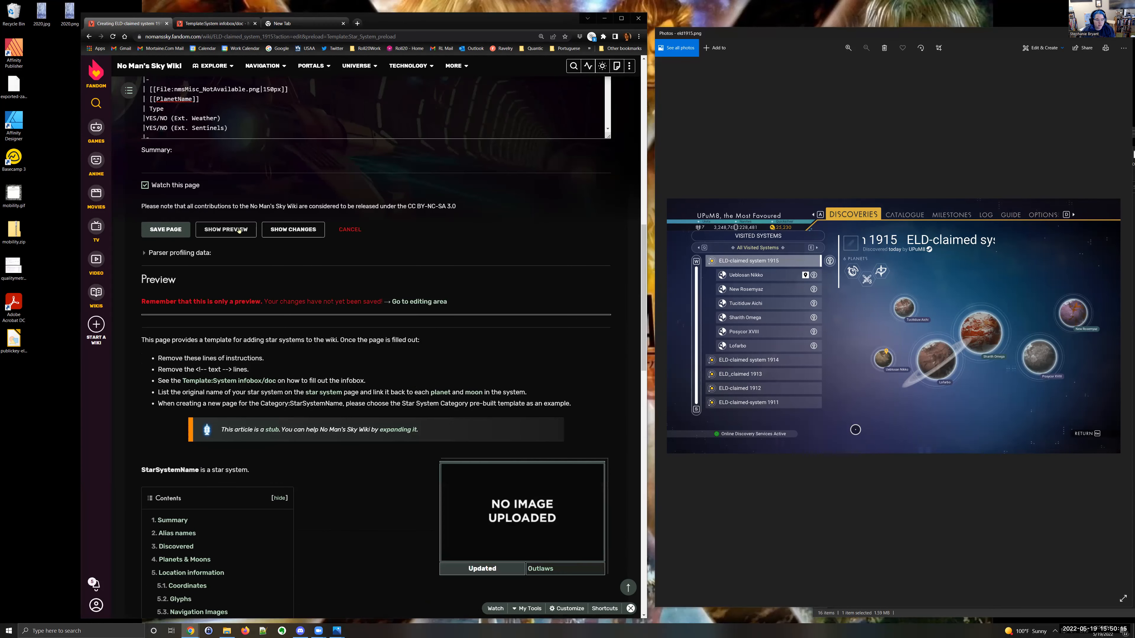
scroll(320, 341, "down", 15)
scroll(264, 173, "down", 3)
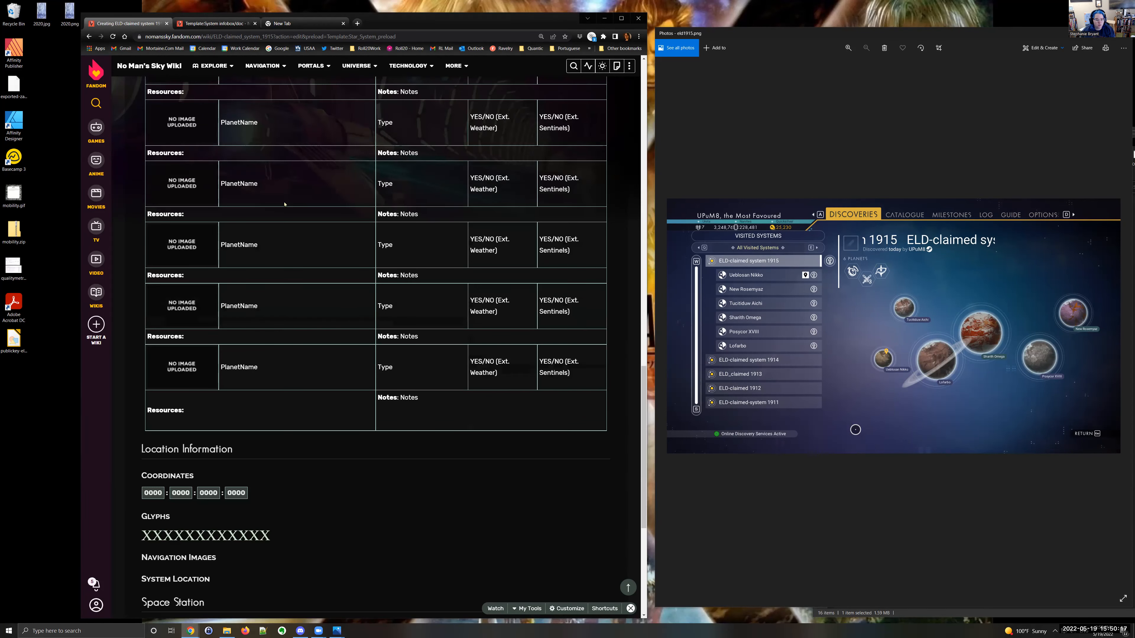
scroll(377, 347, "up", 9)
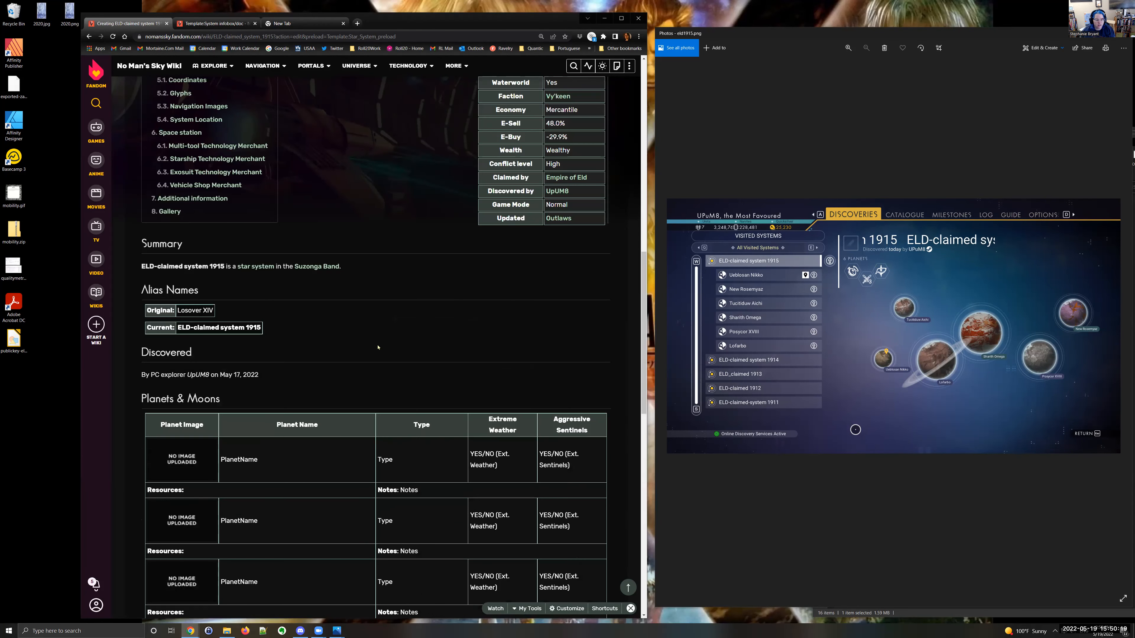
scroll(311, 327, "up", 10)
scroll(288, 306, "down", 2)
left_click(287, 306)
scroll(287, 306, "down", 1)
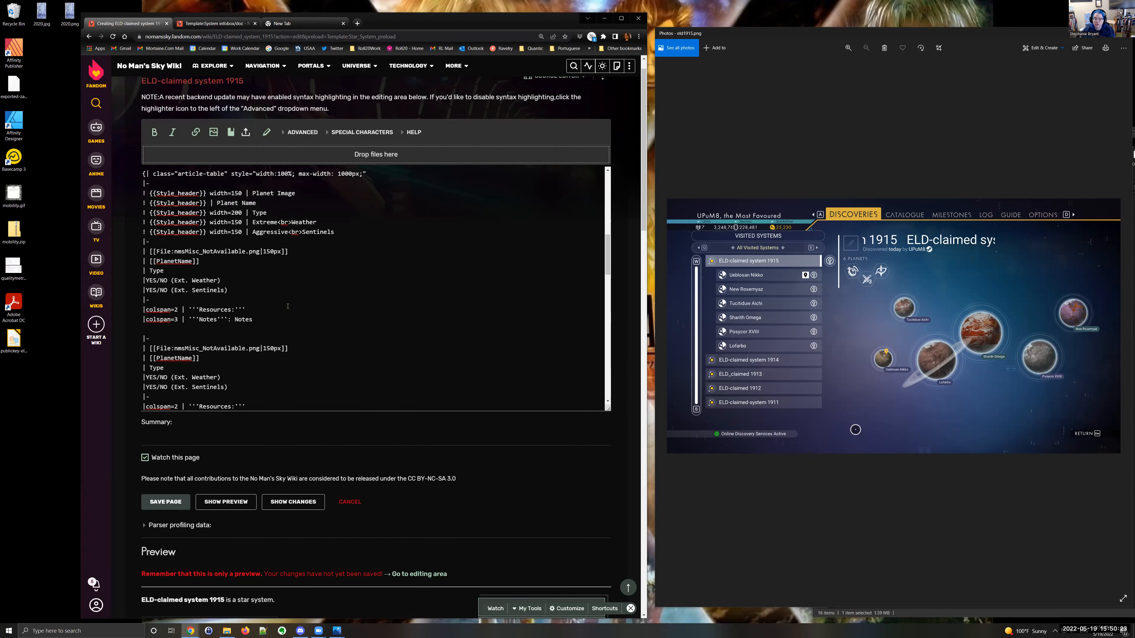
scroll(286, 307, "up", 1)
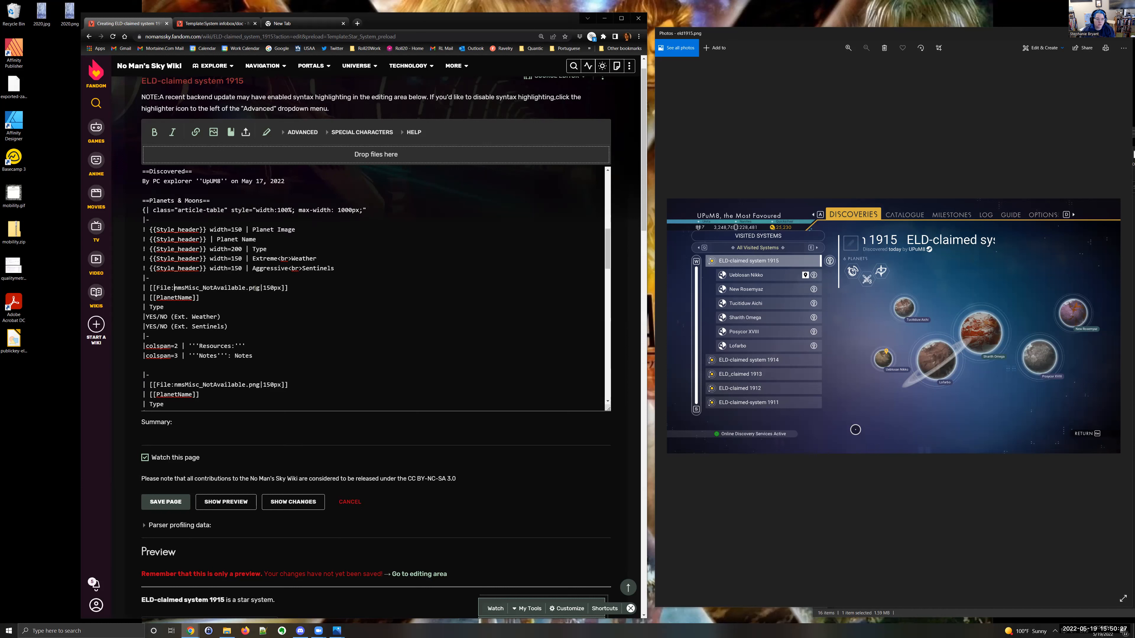
Step: Open lofarbo.png from the Eld1915 folder and compare it with the lofarbo-ground.png screenshot
double_click(245, 288)
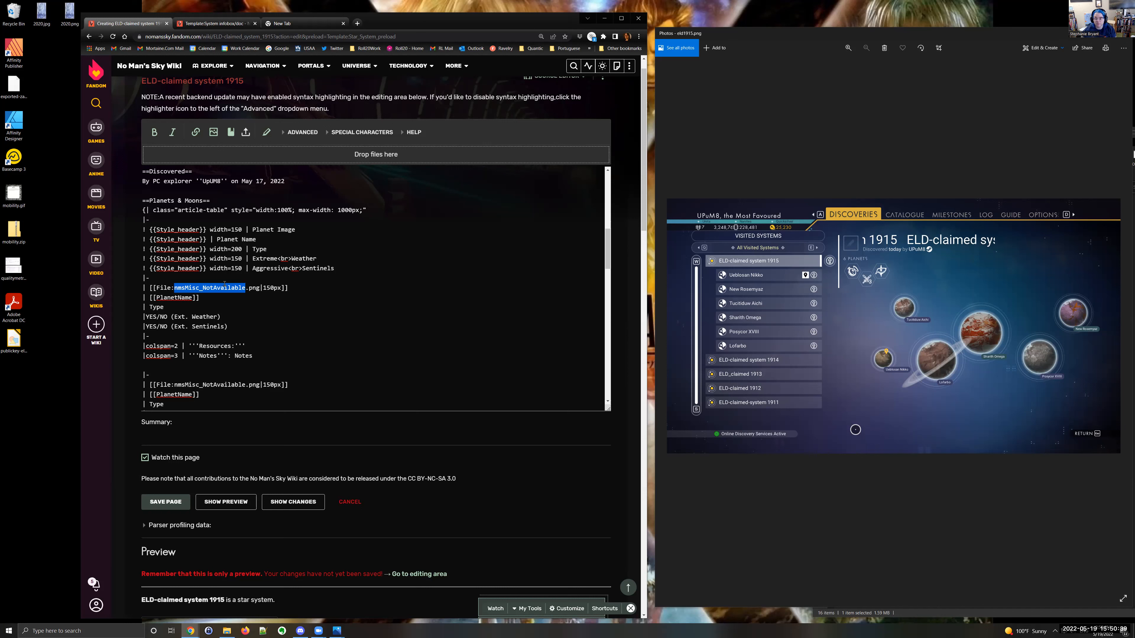
left_click(992, 135)
scroll(993, 134, "up", 1)
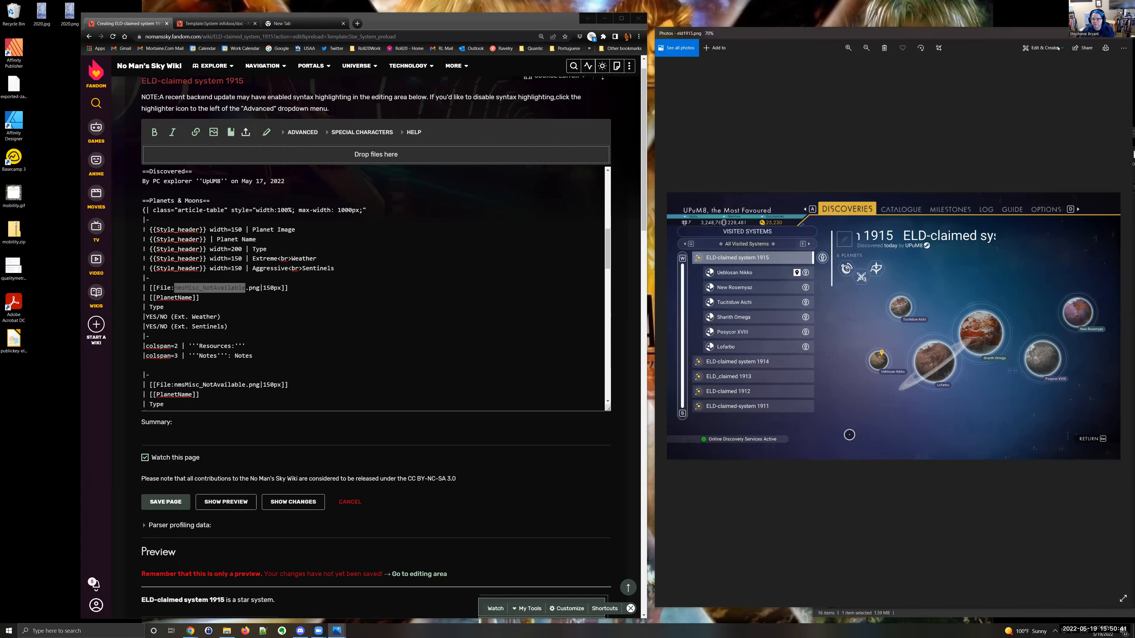
left_click(1121, 35)
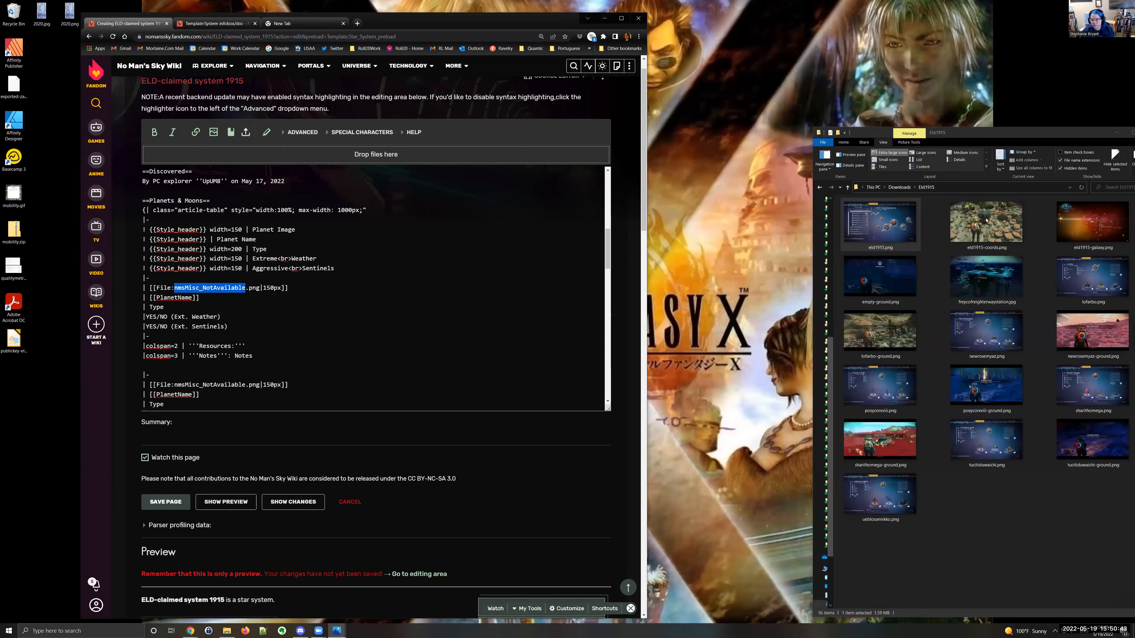
left_click_drag(1010, 139, 864, 66)
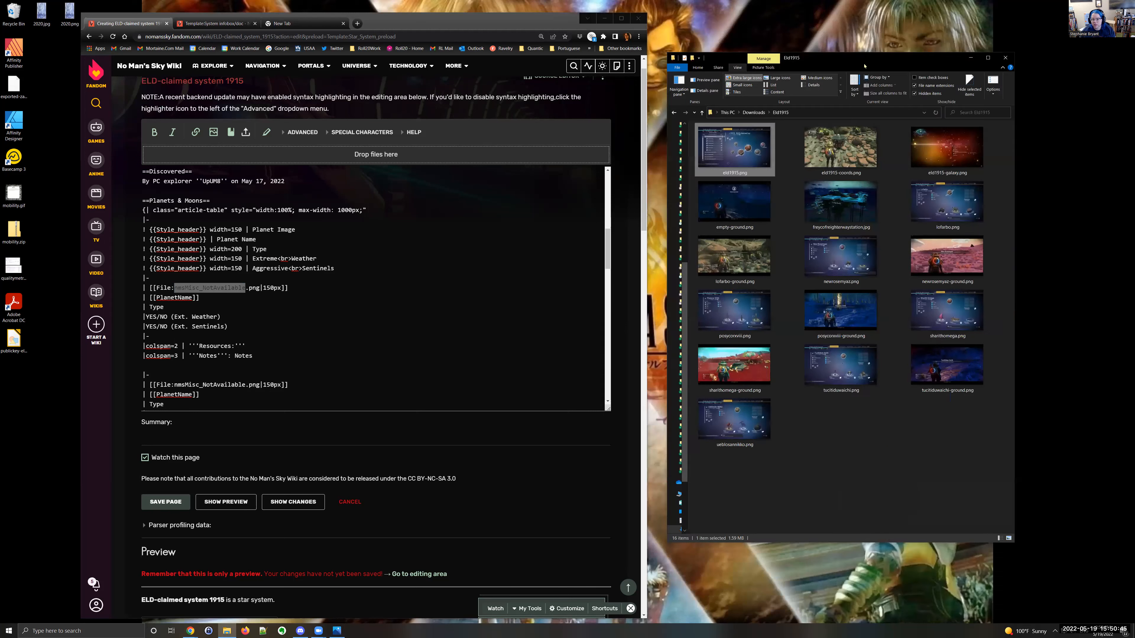
left_click(863, 156)
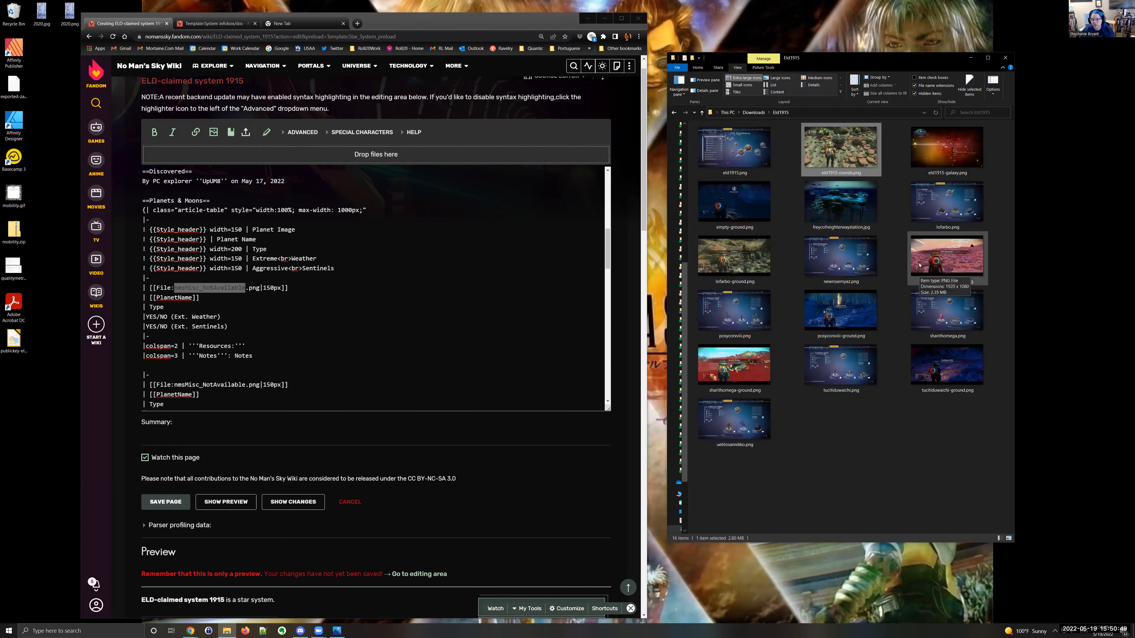
left_click(847, 258)
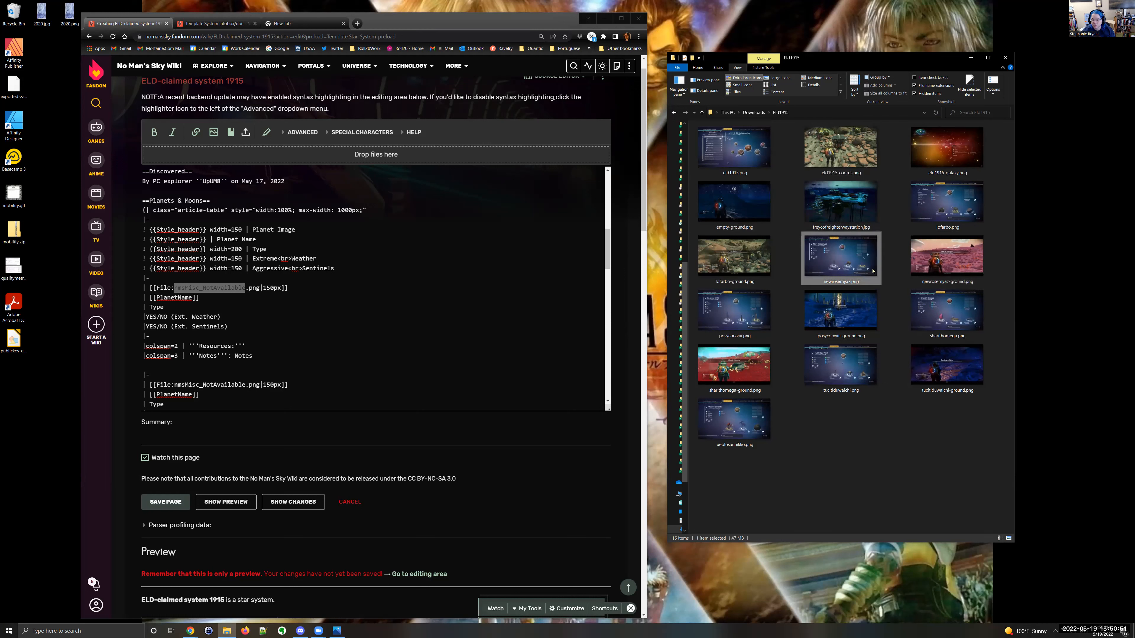
left_click(940, 218)
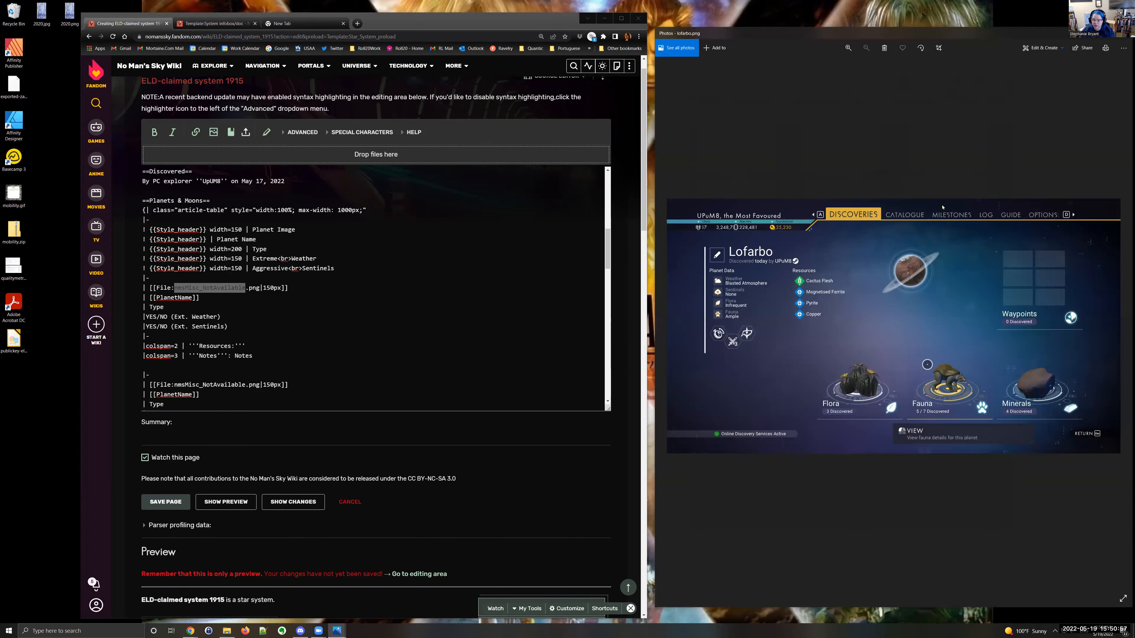
key("Left")
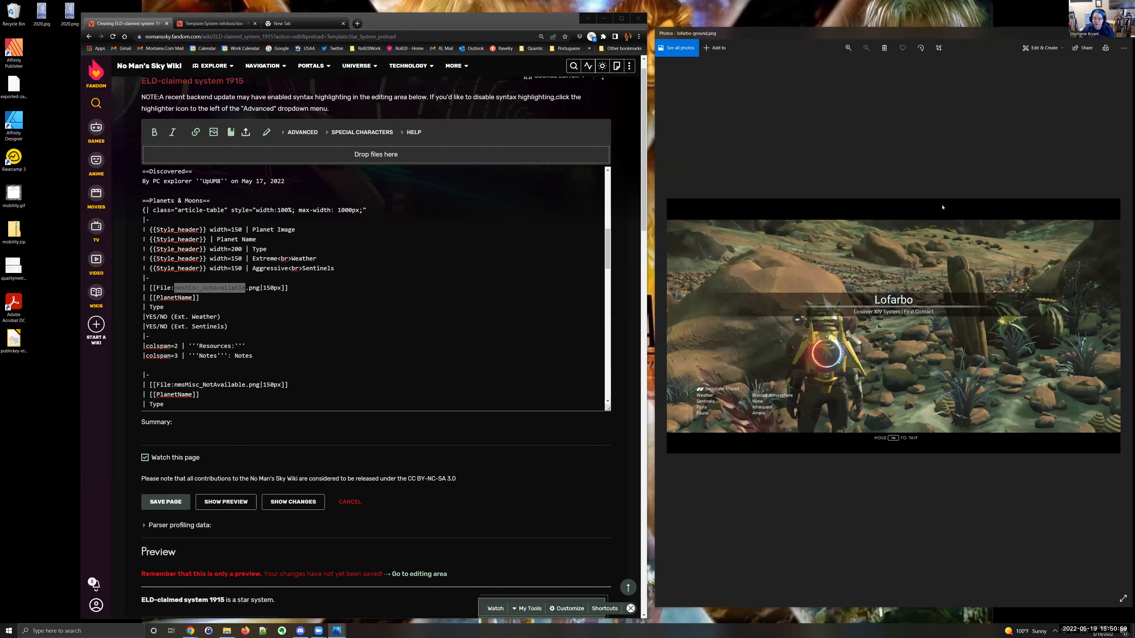
key("Right")
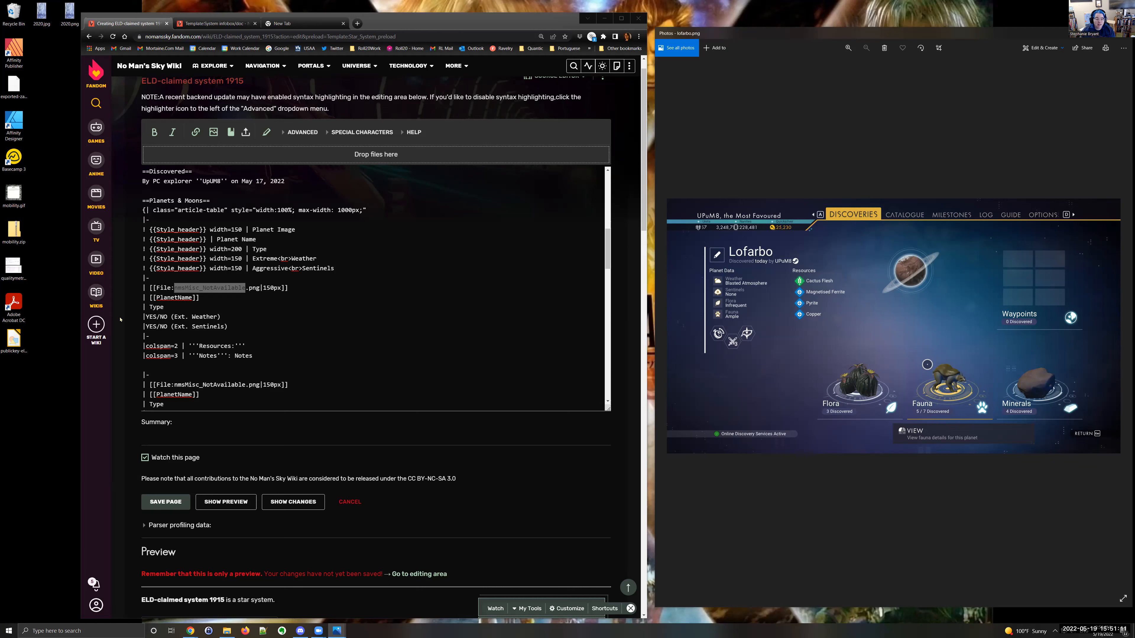
Step: In the first planet entry, set the image file to lofarbo.png and the planet name link to Lofarbo
double_click(181, 288)
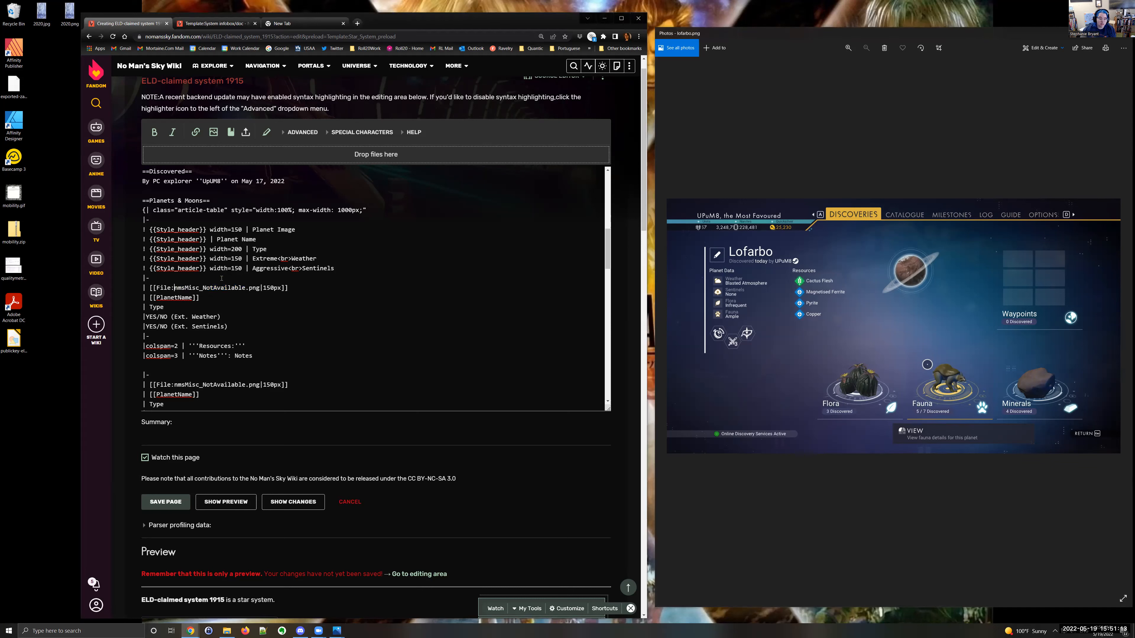
type("lofarbo")
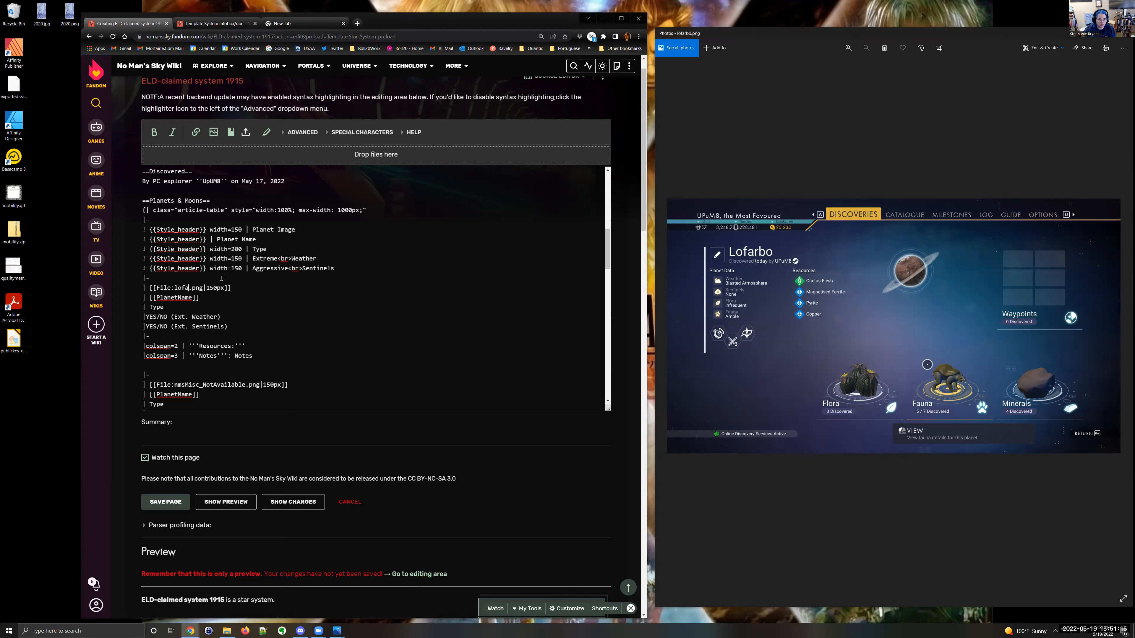
key("ctrl+shift+Left")
type("Lofarbo")
Step: Check the planet type in Lofarbo's ground screenshot and replace the Type placeholder with Desolate Planet
key("ctrl+shift+Left")
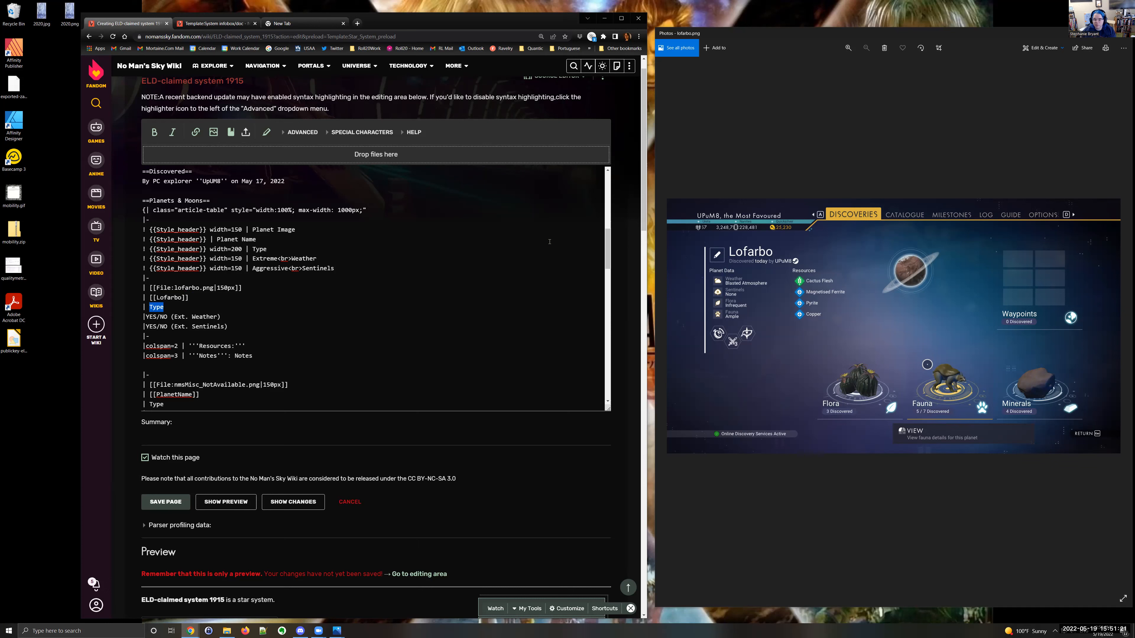
left_click(774, 286)
key("Right")
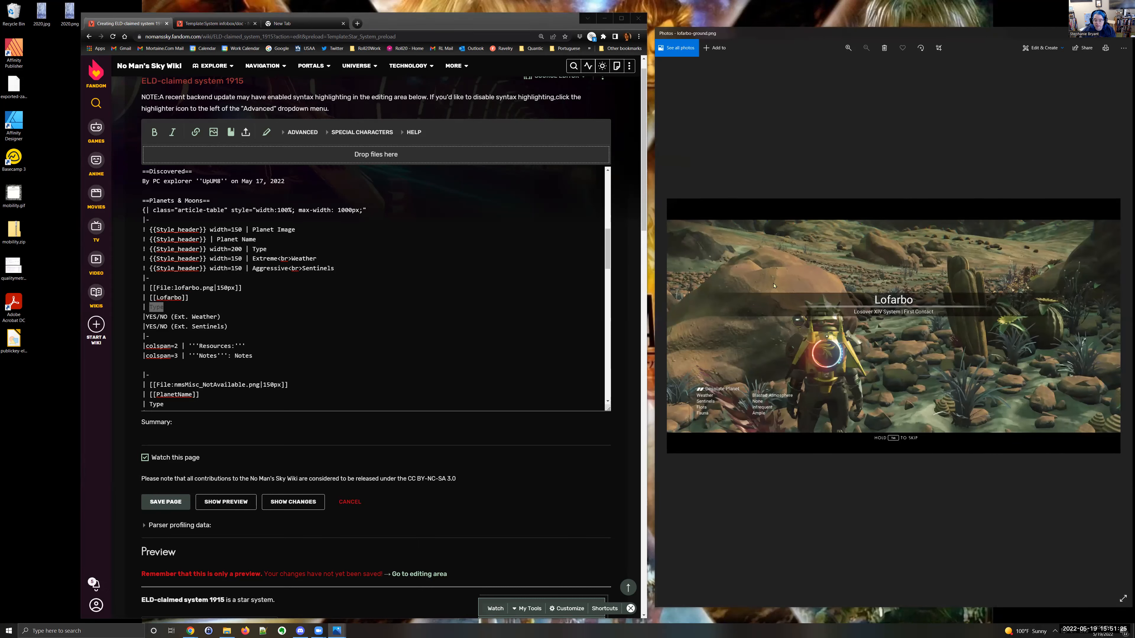
key("Left")
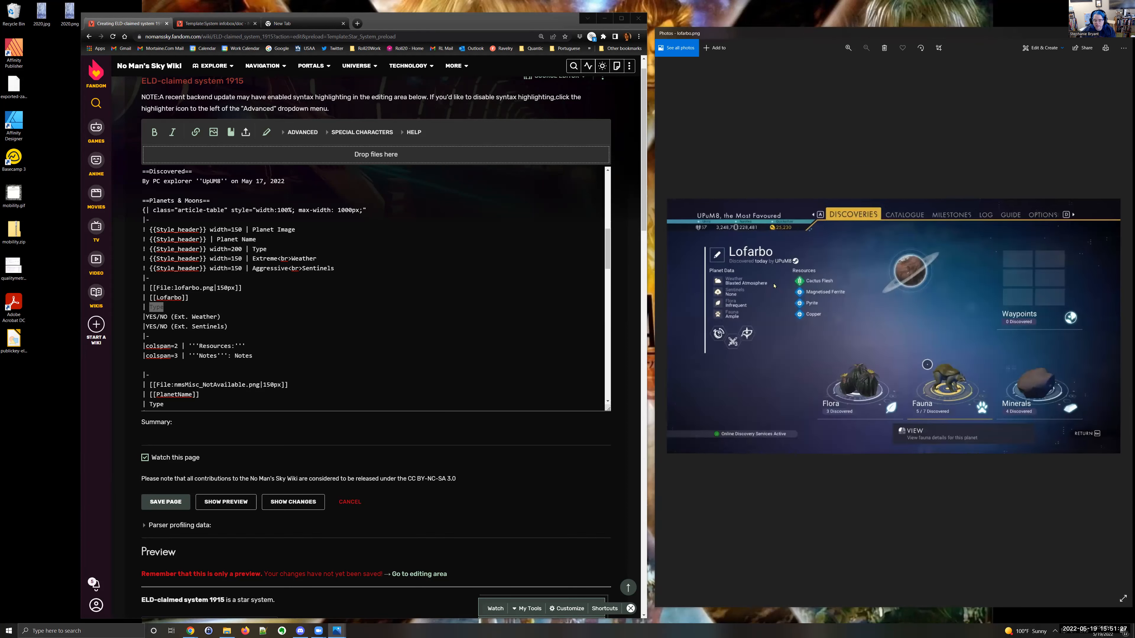
left_click(176, 310)
type("Dese")
type("olate Planet")
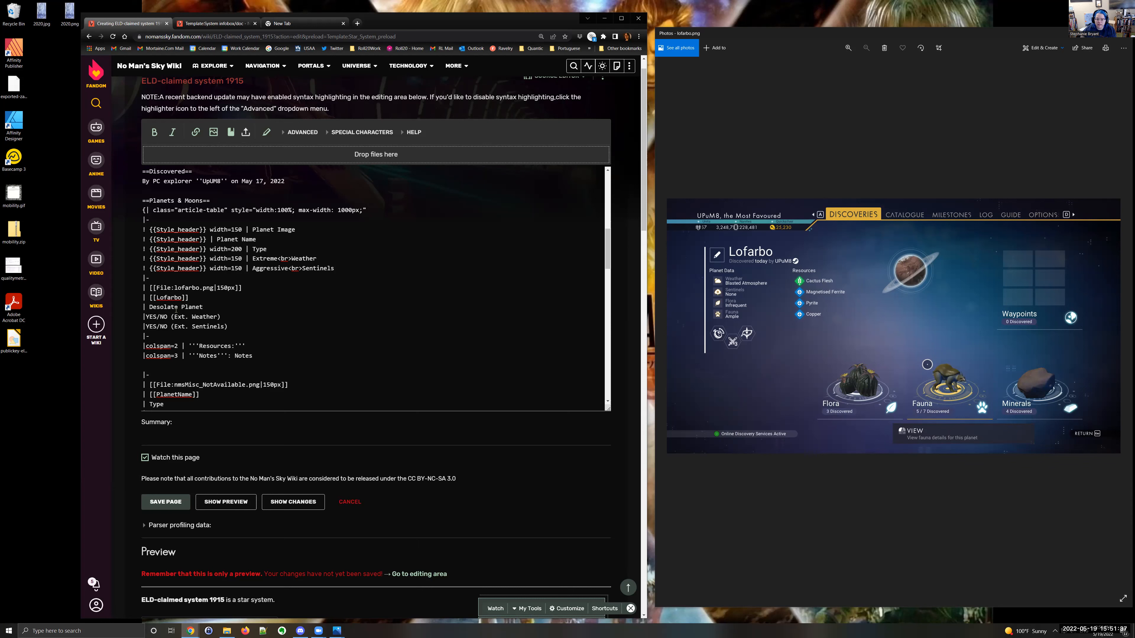
Step: Check Lofarbo's sentinel level in its screenshot and reduce the Ext. Sentinels placeholder to NO
left_click(748, 296)
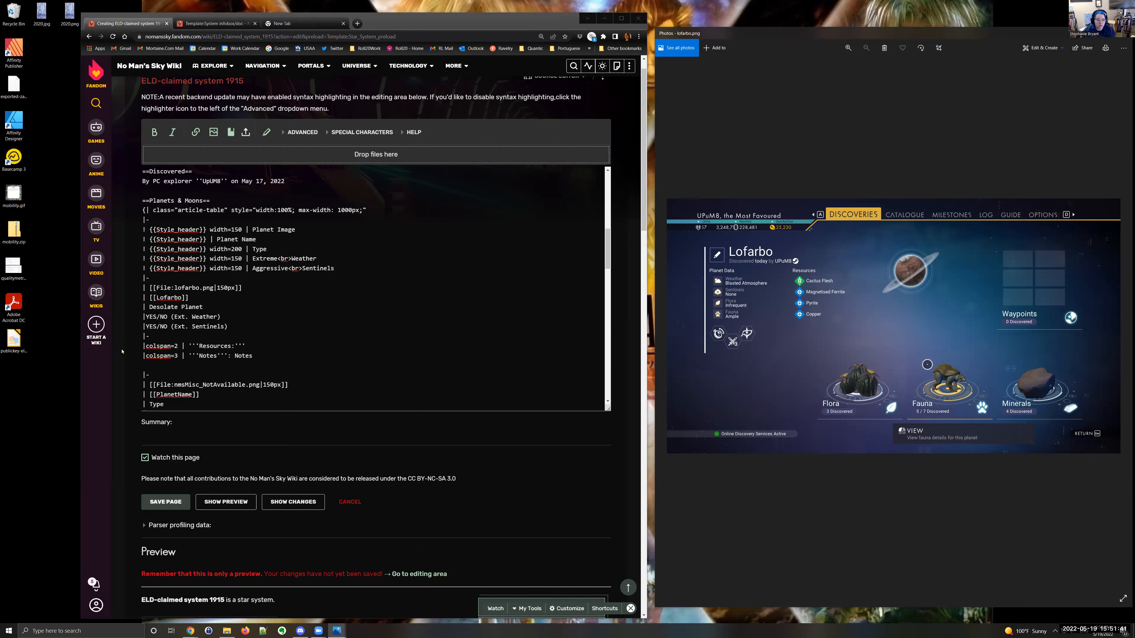
left_click(151, 323)
left_click_drag(146, 326, 160, 327)
key("BackSpace")
key("shift+End")
key("BackSpace")
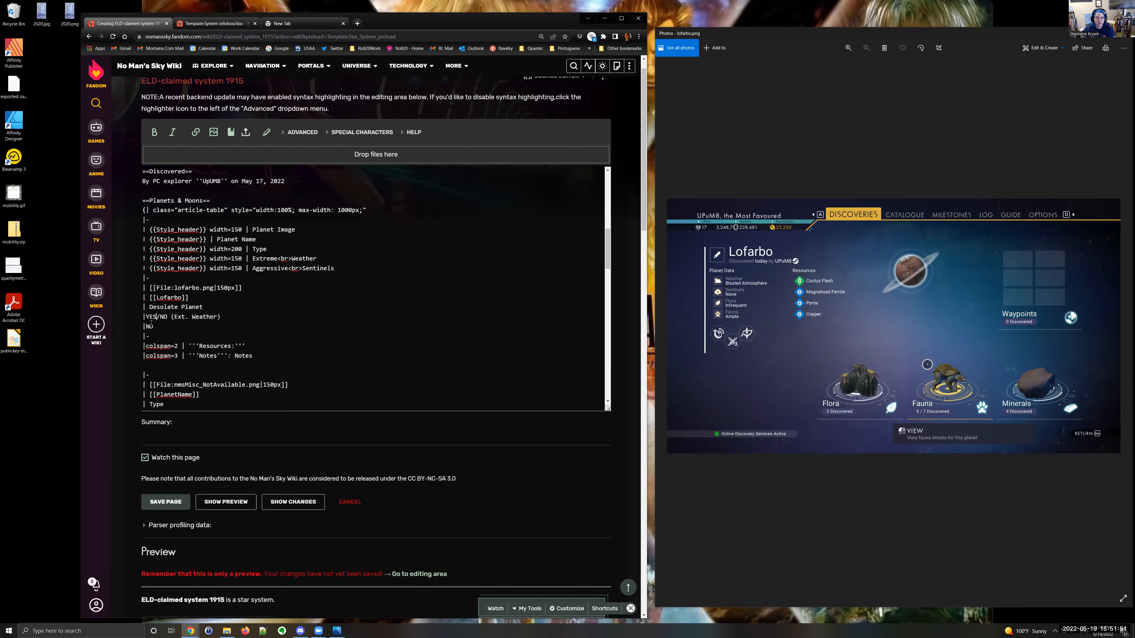
Step: Check Lofarbo's weather in its two screenshots and reduce the first planet entry's Ext. Weather placeholder to NO
left_click(665, 322)
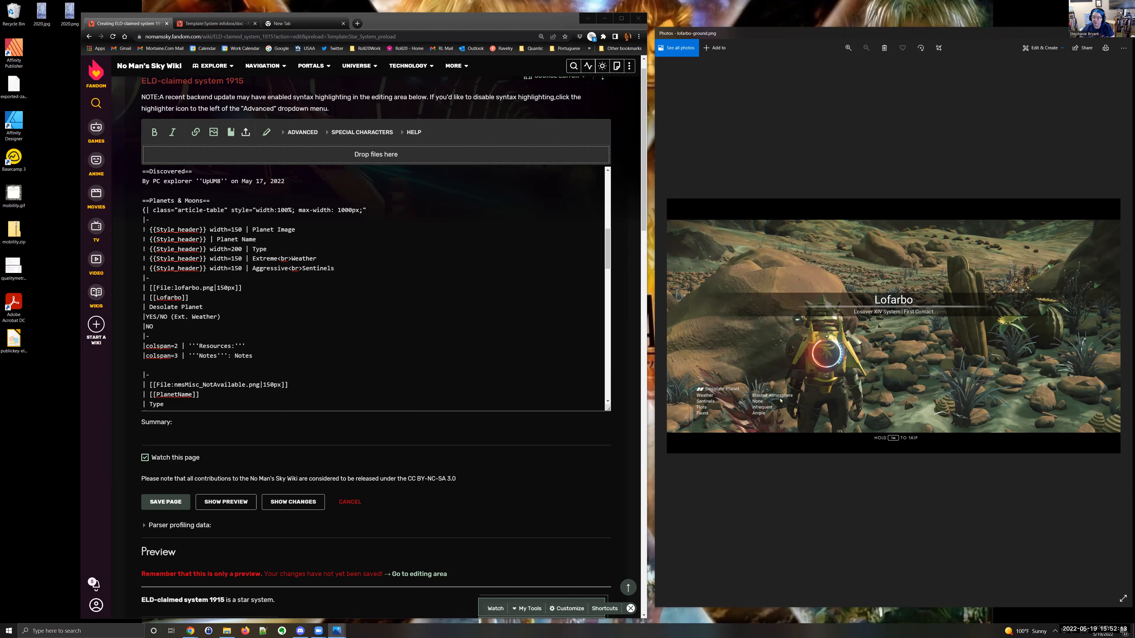
key("Right")
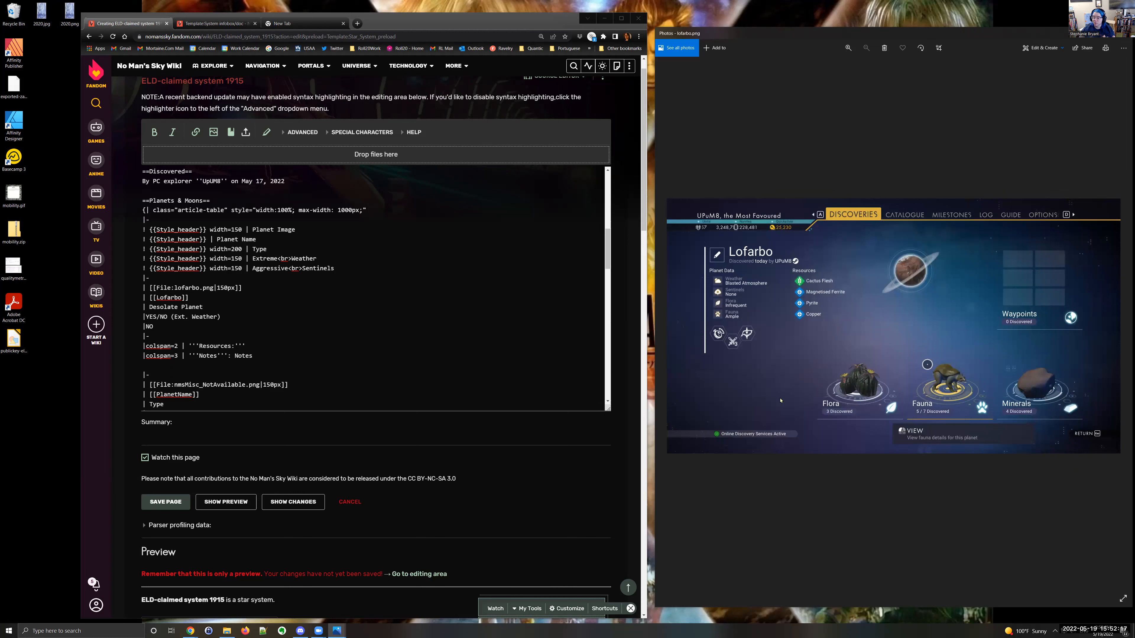
key("Left")
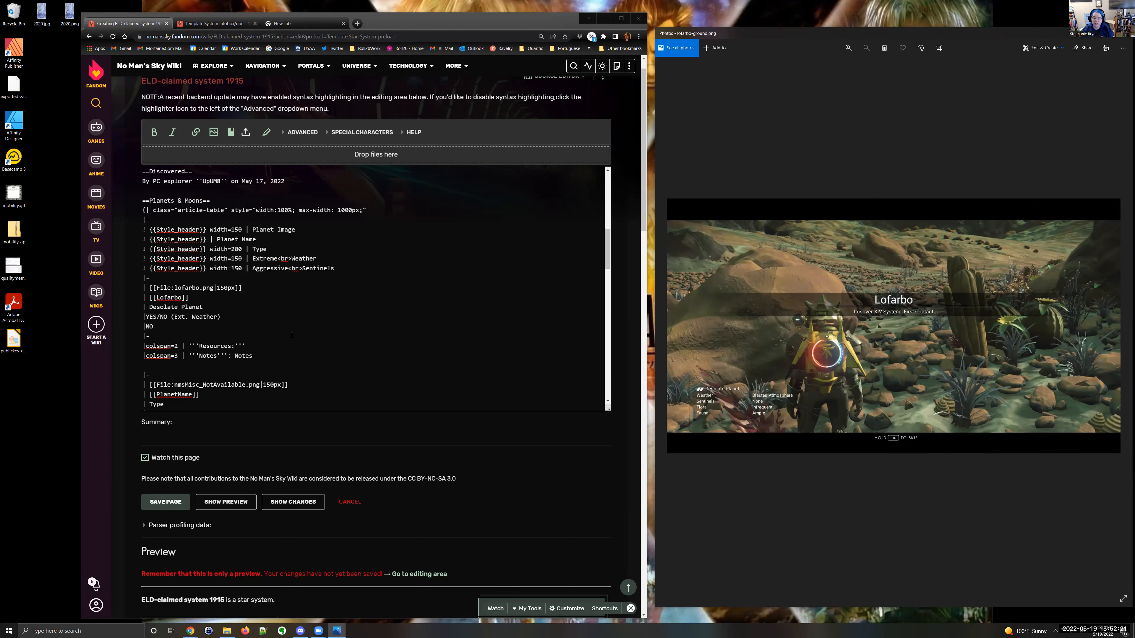
left_click(169, 315)
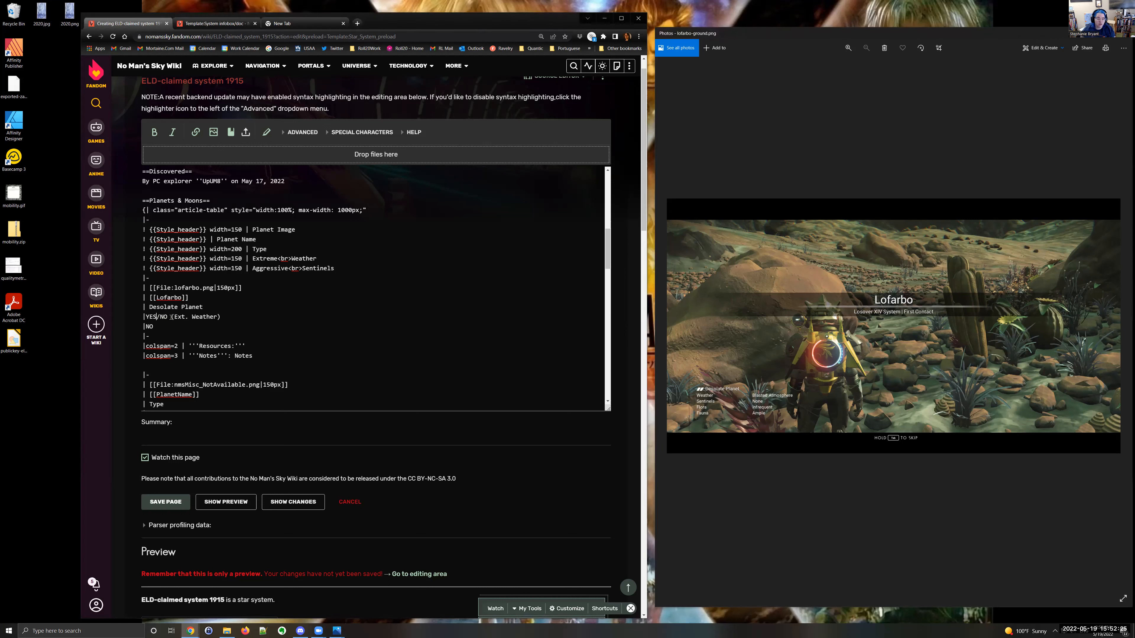
key("shift+Left")
key("shift+Left")
key("shift+Left")
key("shift+Left")
key("BackSpace")
key("Right")
key("Right")
key("Right")
key("shift+End")
key("BackSpace")
Step: Fill Lofarbo's Resources line with links to Cactus Flesh, Magnetised Ferrite, Pyrite and Copper, as listed in lofarbo.png
left_click(891, 336)
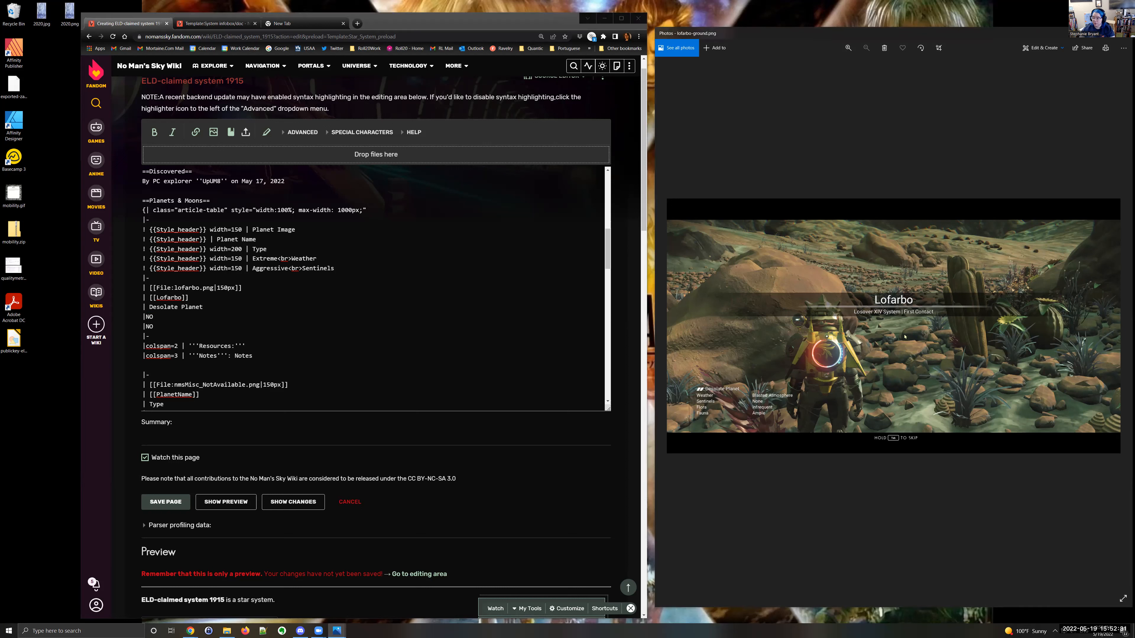
key("Right")
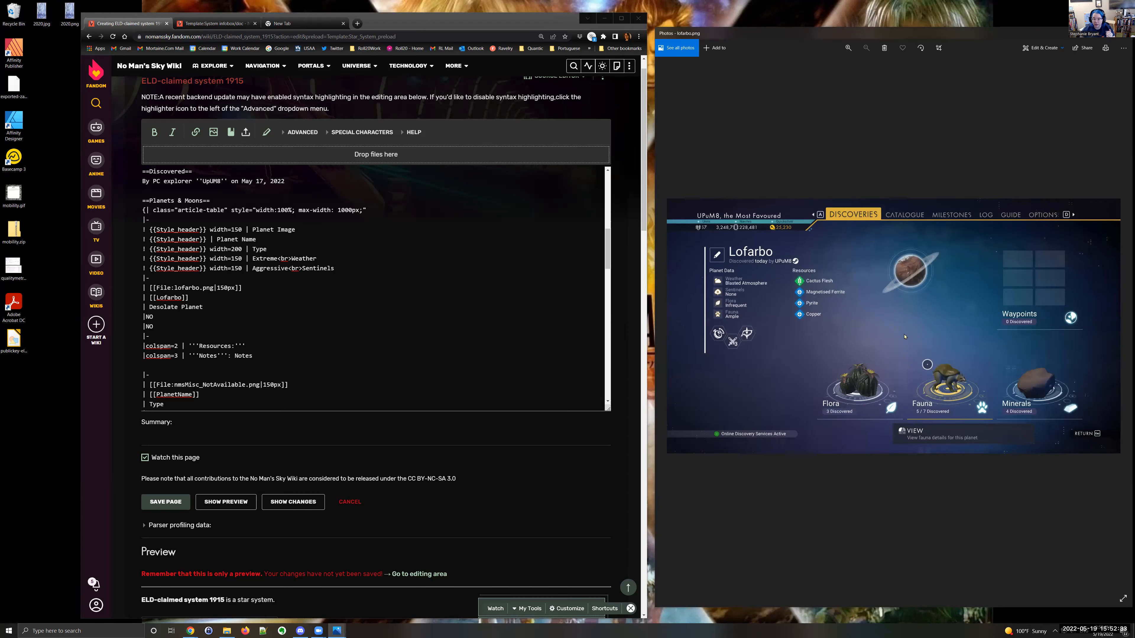
left_click(266, 339)
type("[[C")
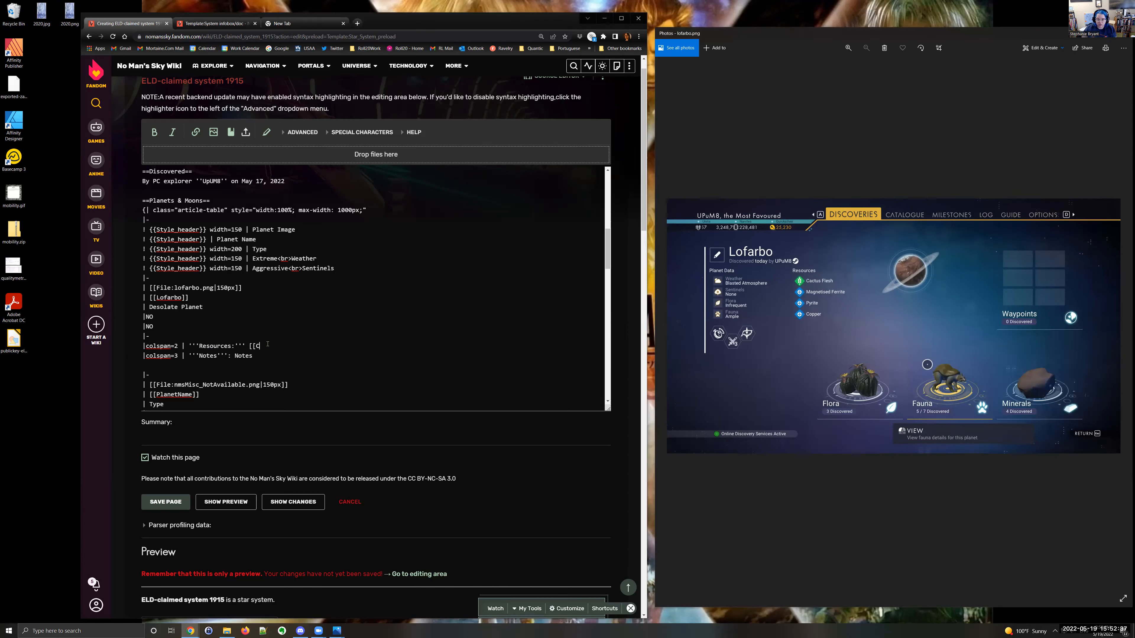
type("actus Flesh]], [[Magn")
key("Return")
type(", ")
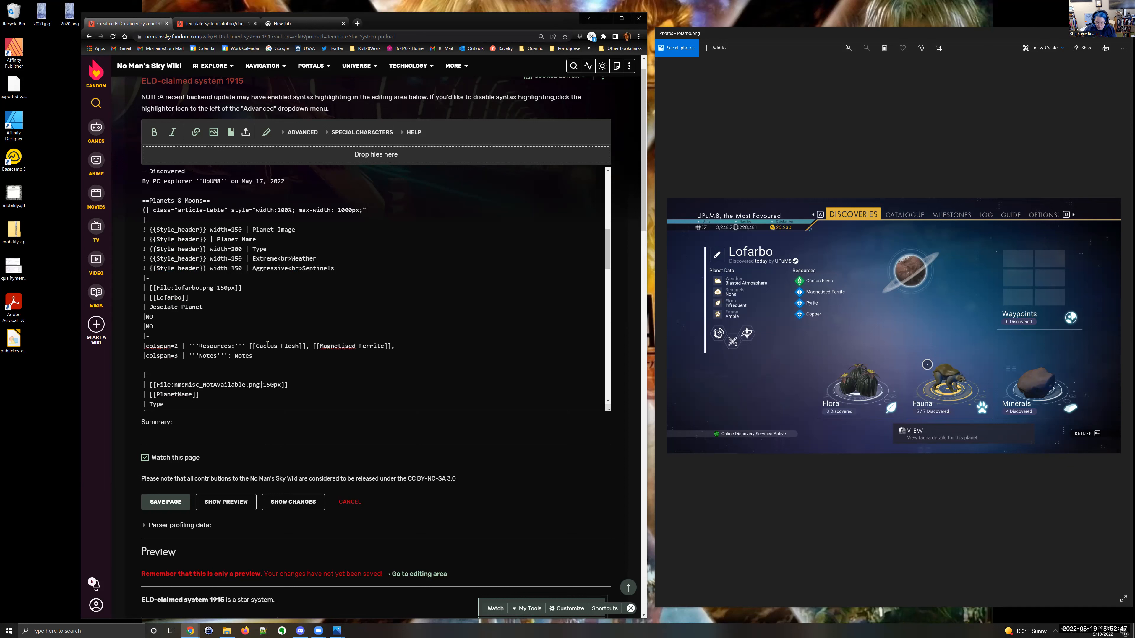
type("[[Pyrite")
key("Down")
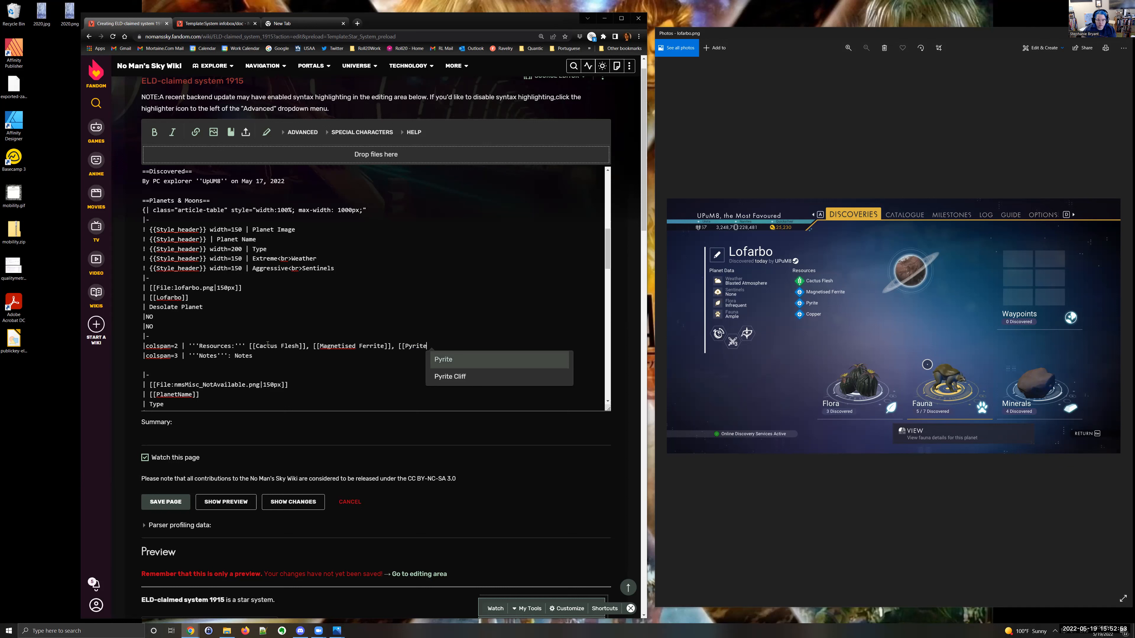
key("Return")
type(", ")
type("[[Copper")
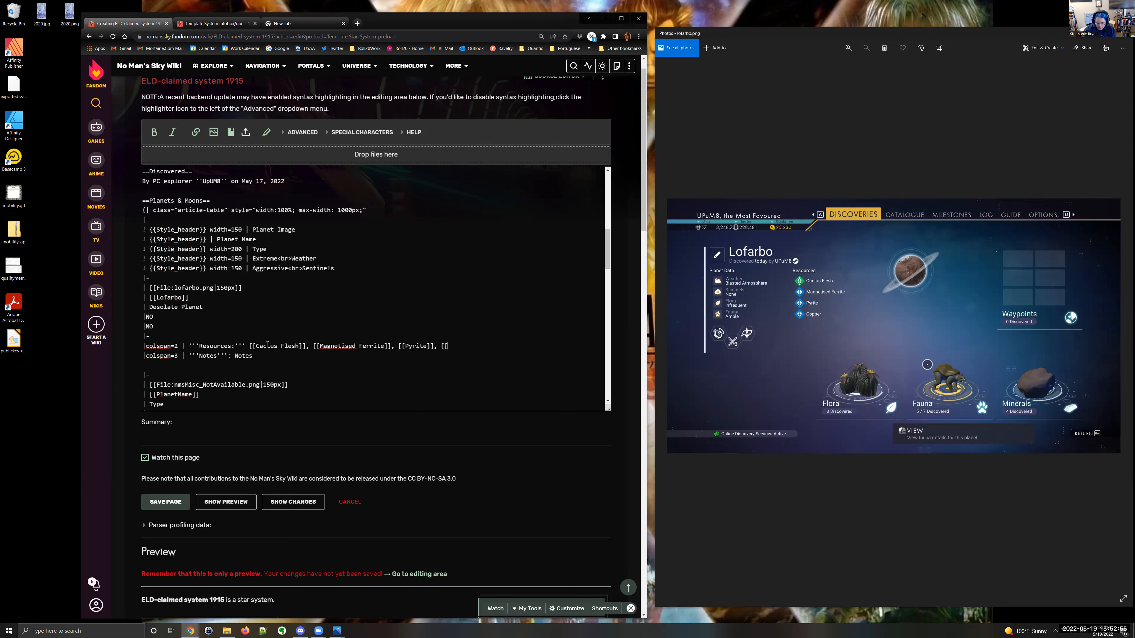
key("Down")
key("Return")
Step: Remove the placeholder text after the Notes label in the Lofarbo entry
key("Down")
key("Down")
key("Up")
key("End")
key("ctrl+shift+Left")
key("BackSpace")
key("Down")
key("Down")
Step: Open lofarbo.png for editing in Photos and crop it tightly around the ringed planet
left_click(175, 287)
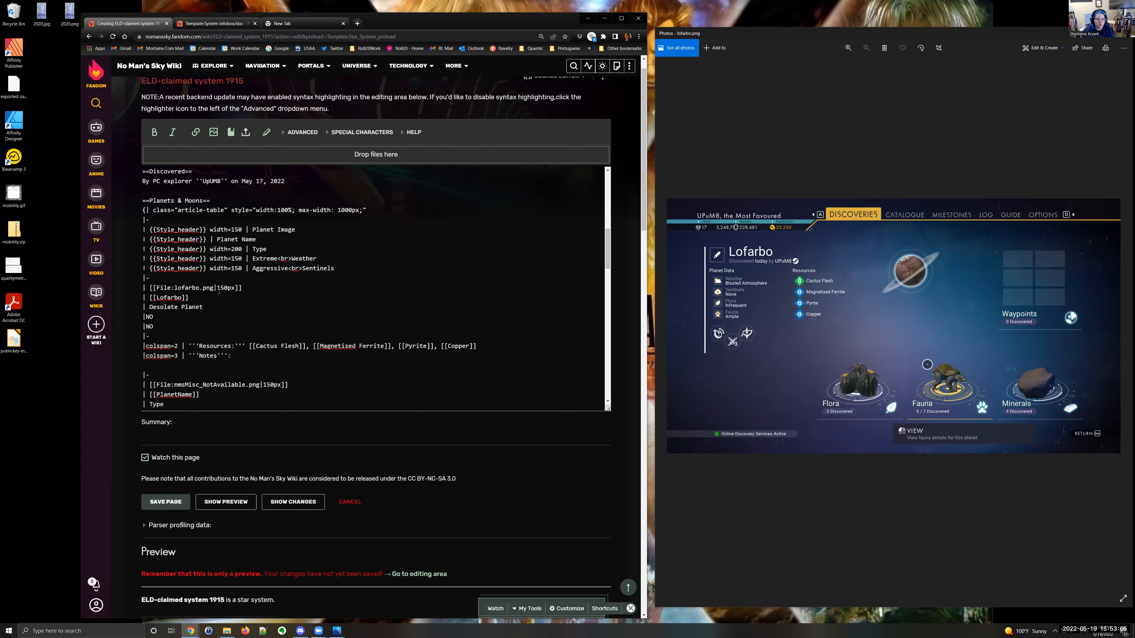
left_click(838, 256)
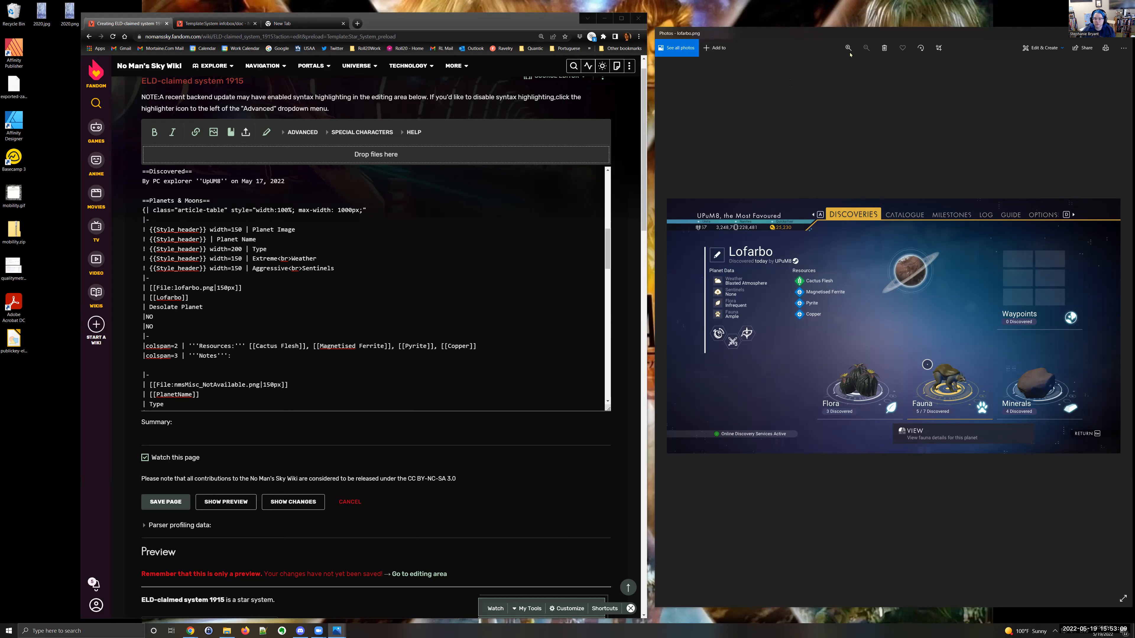
left_click(1031, 49)
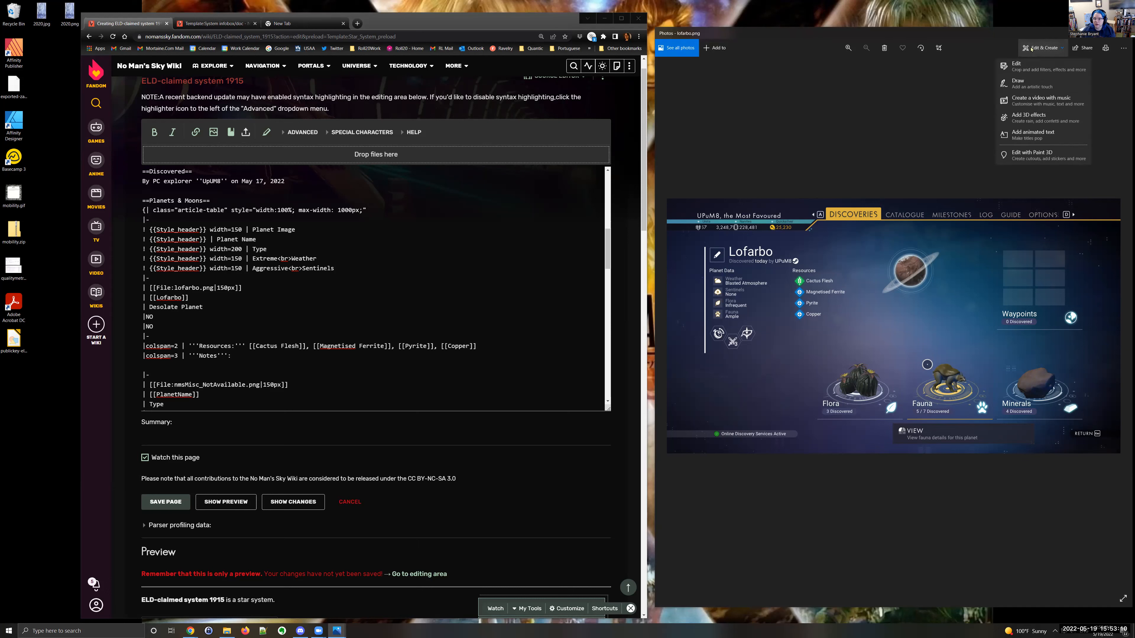
left_click(1015, 69)
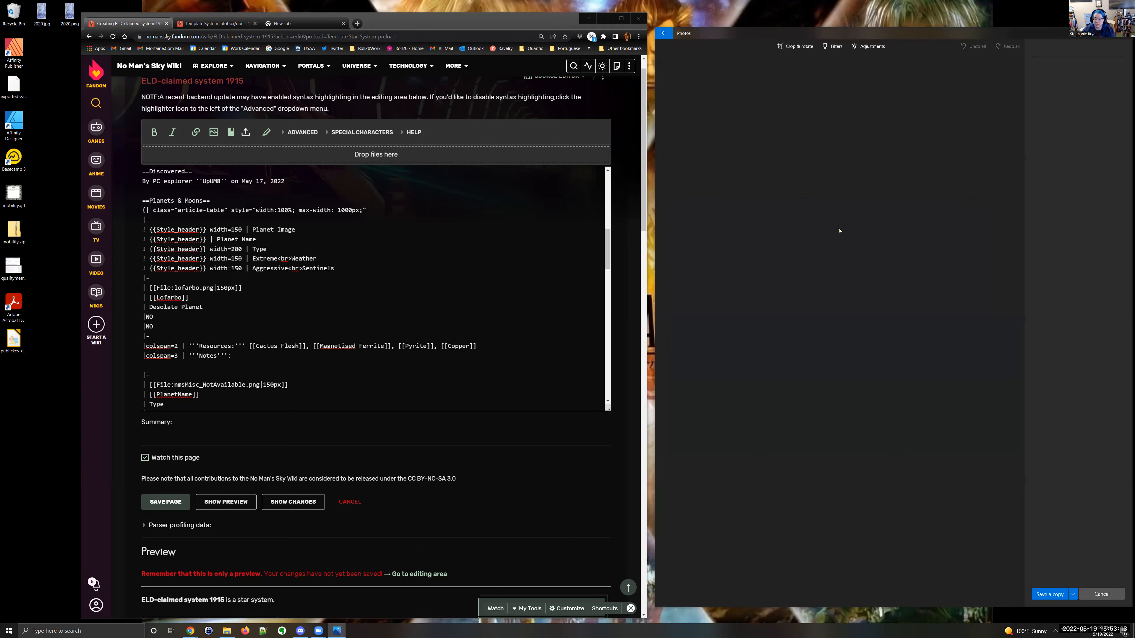
left_click_drag(668, 235, 827, 272)
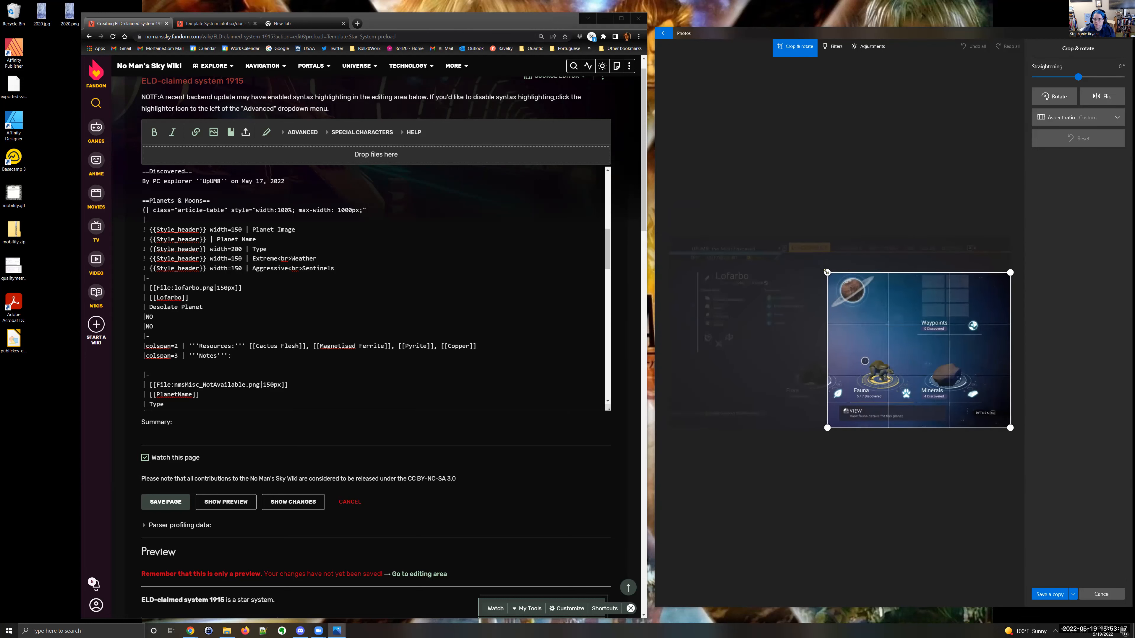
left_click_drag(1009, 478, 755, 256)
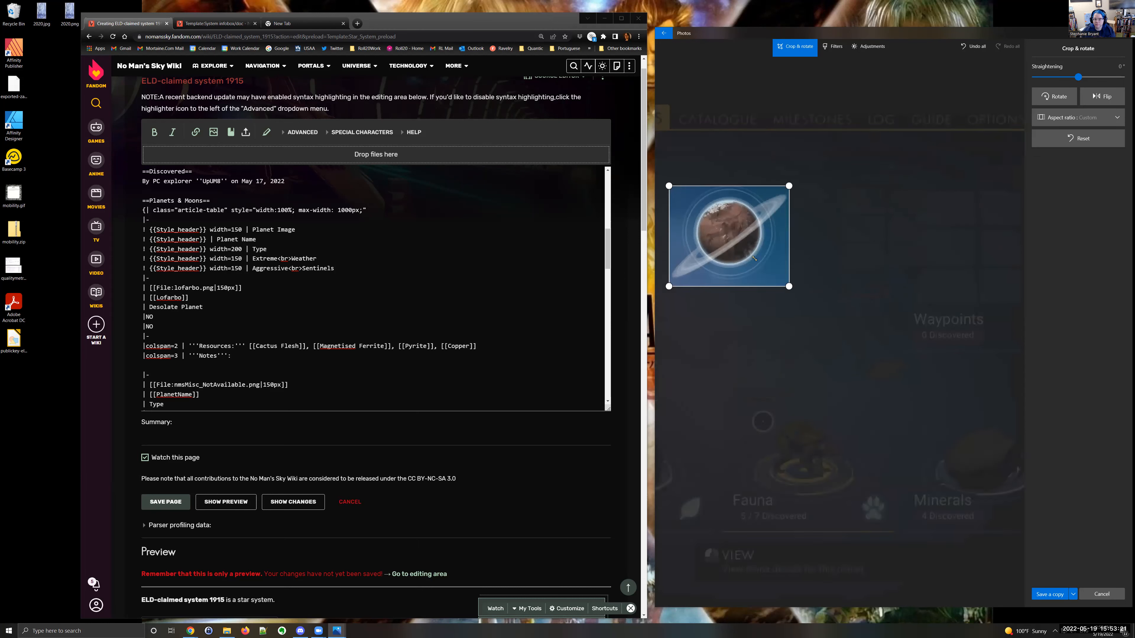
Step: Save the cropped planet image as lofarbo.png in the Eld1915 folder, replacing the existing file
left_click(1049, 595)
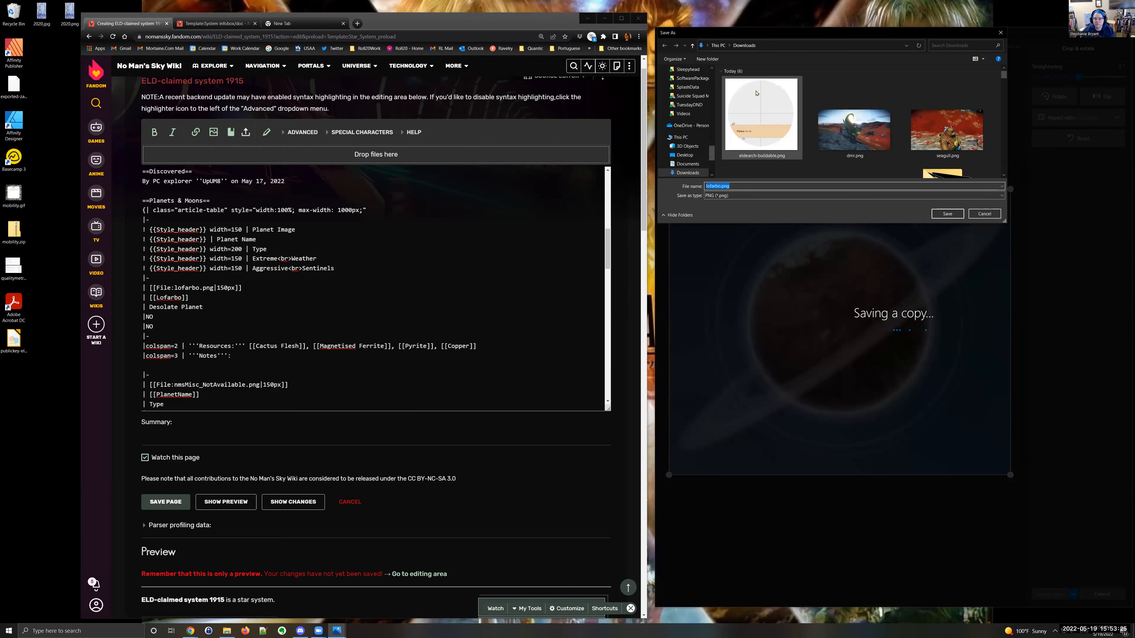
scroll(916, 154, "down", 1)
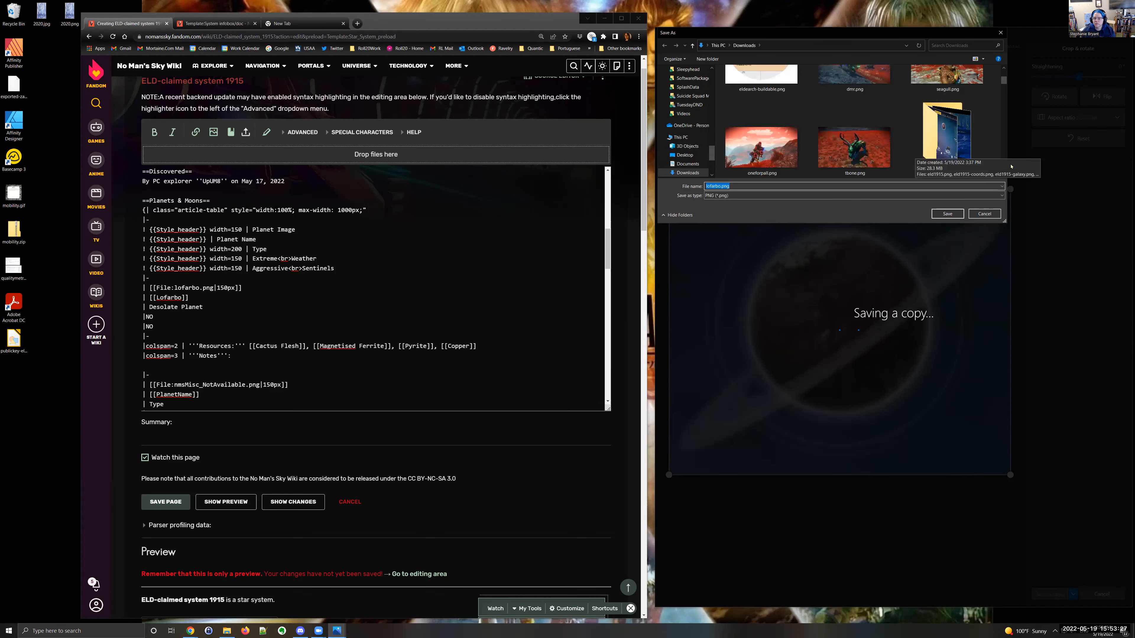
double_click(944, 149)
left_click(946, 216)
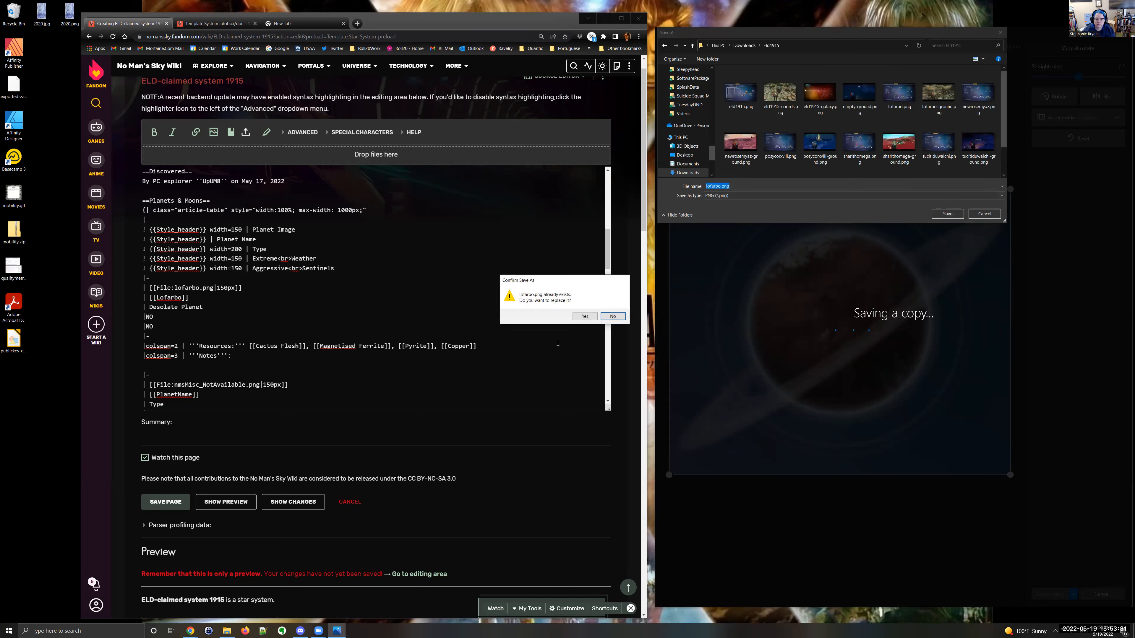
left_click(582, 318)
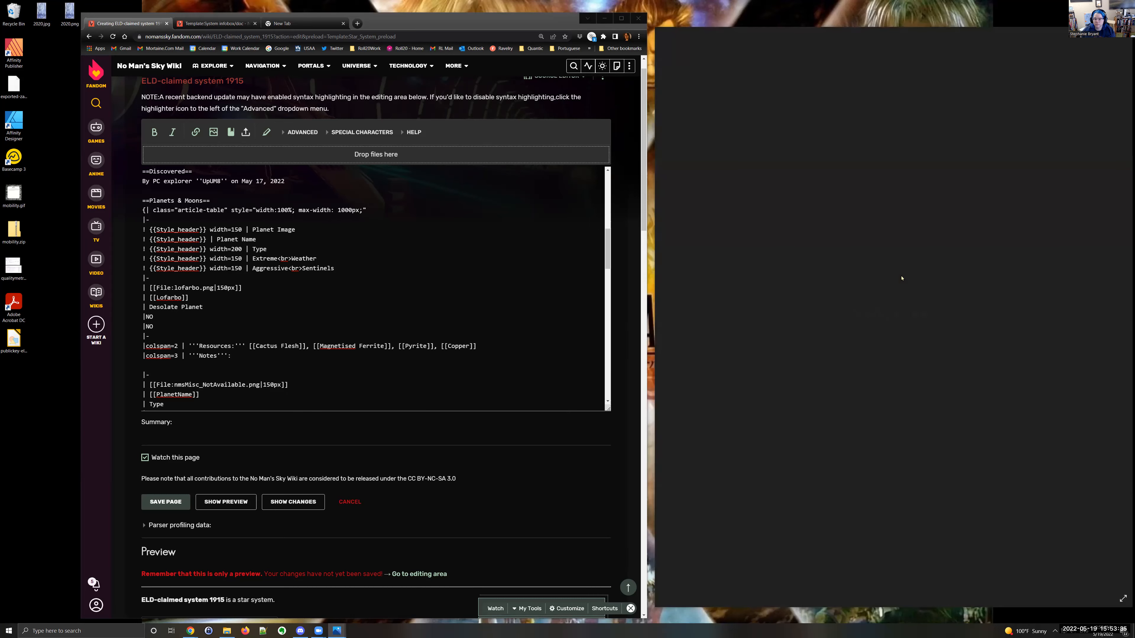
Step: Close the photo viewer and upload lofarbo.png from the Eld1915 folder to the wiki through the editor
left_click(1121, 34)
left_click_drag(949, 205, 378, 156)
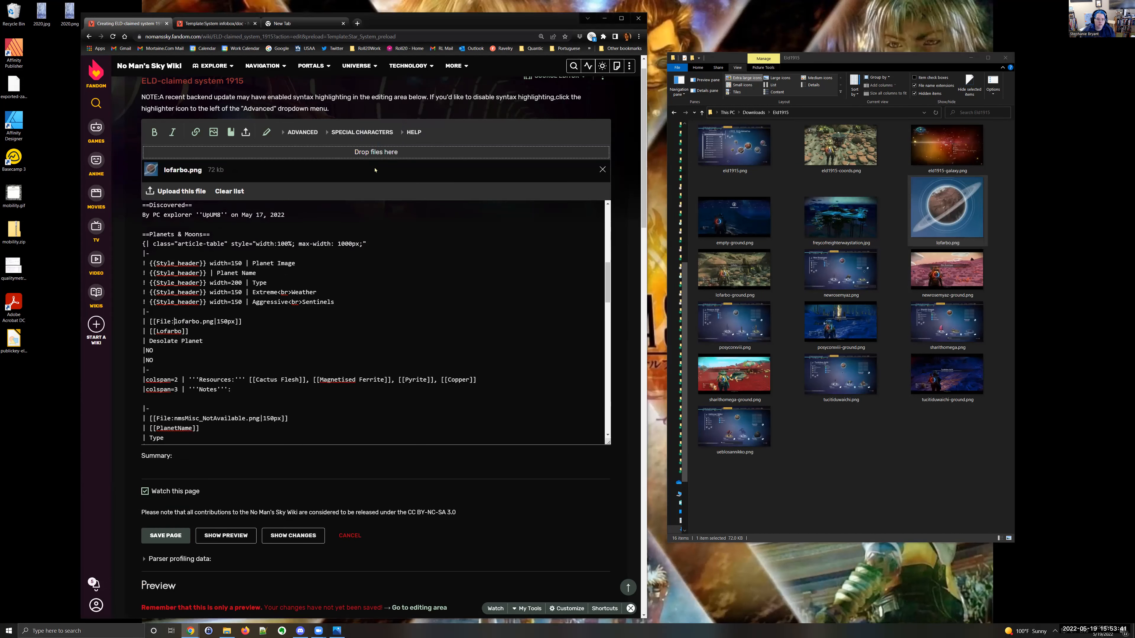
left_click(179, 190)
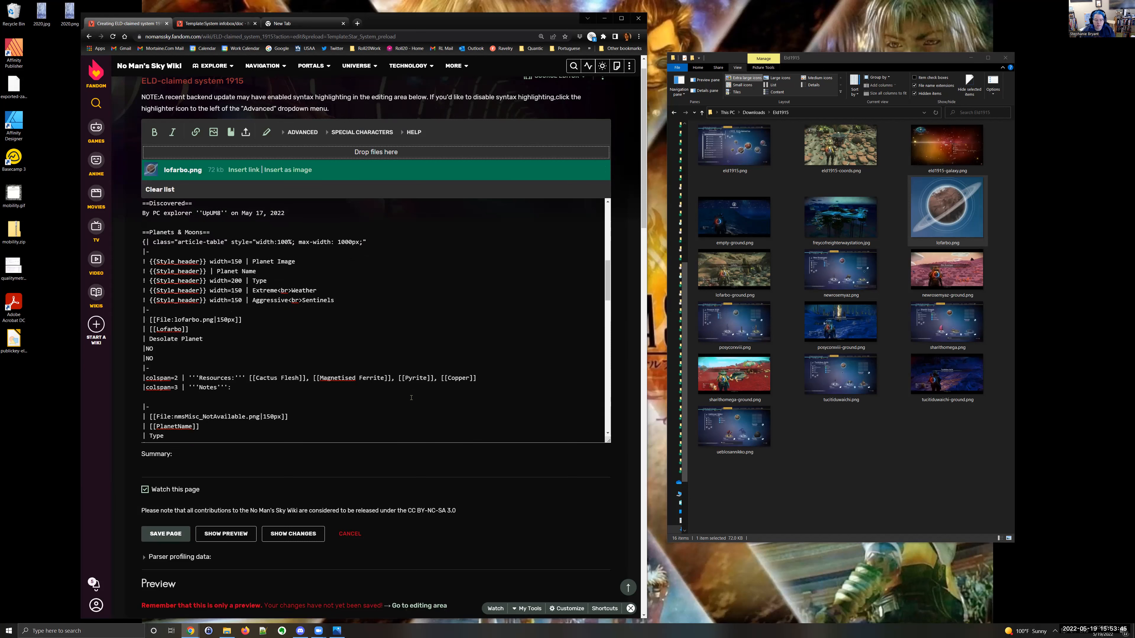
Step: Preview the page and check Lofarbo's image and details in the Planets & Moons table
left_click(226, 534)
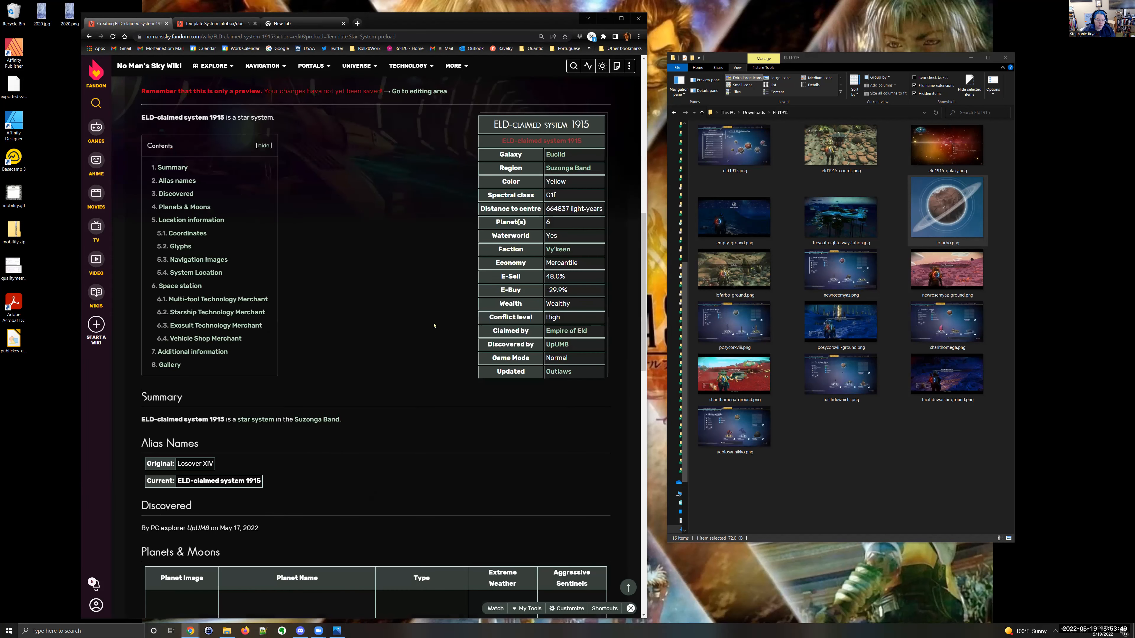
scroll(433, 325, "down", 5)
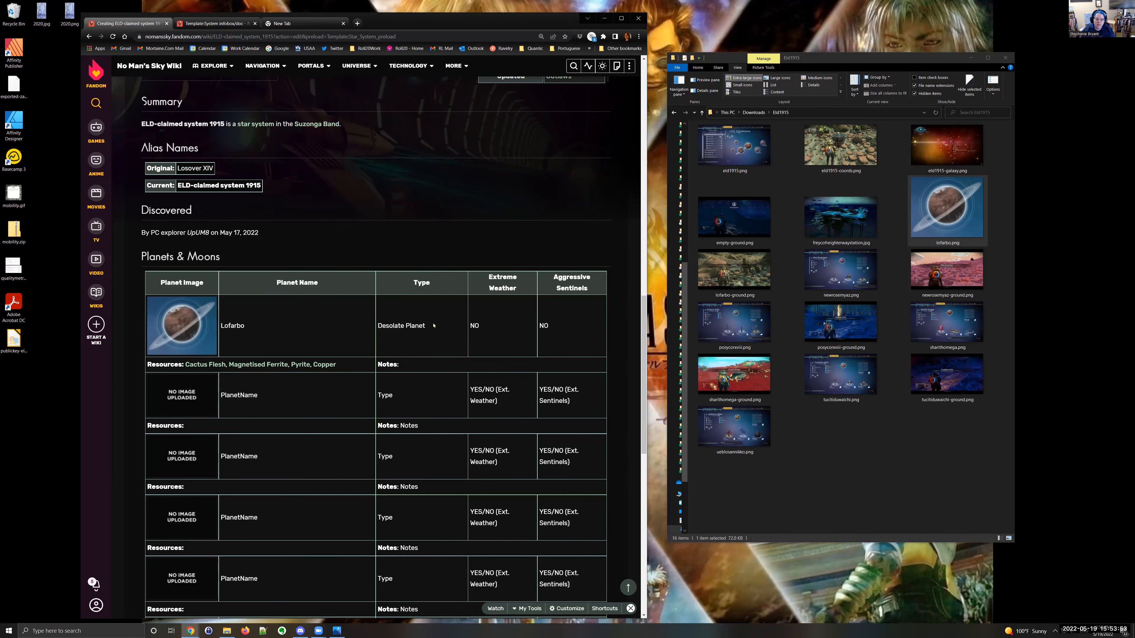
scroll(433, 326, "up", 3)
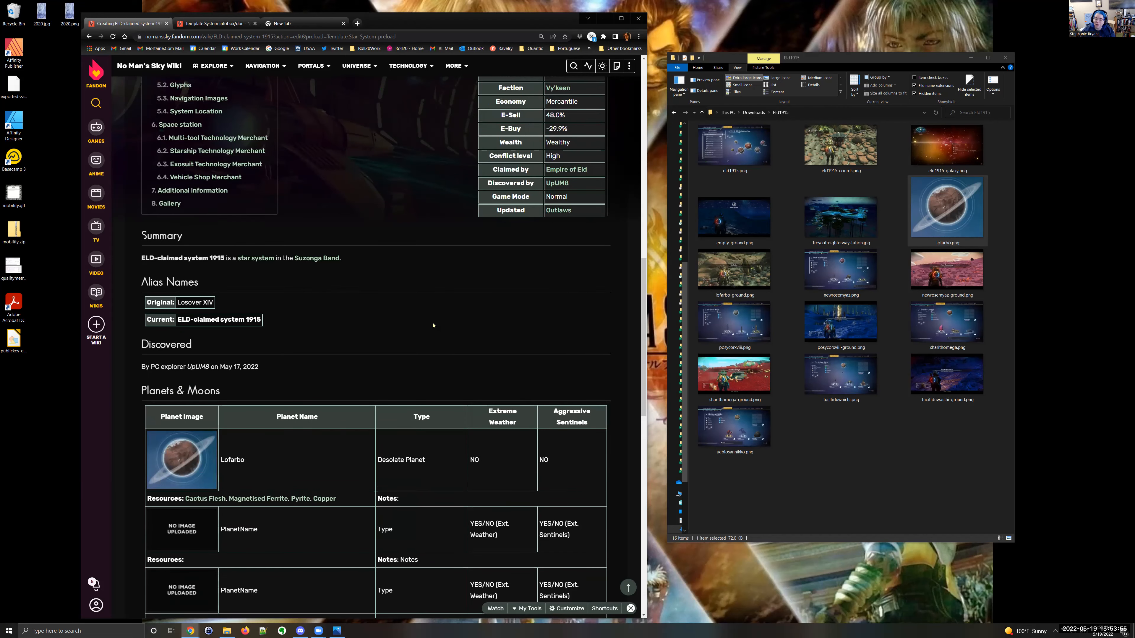
scroll(433, 325, "up", 14)
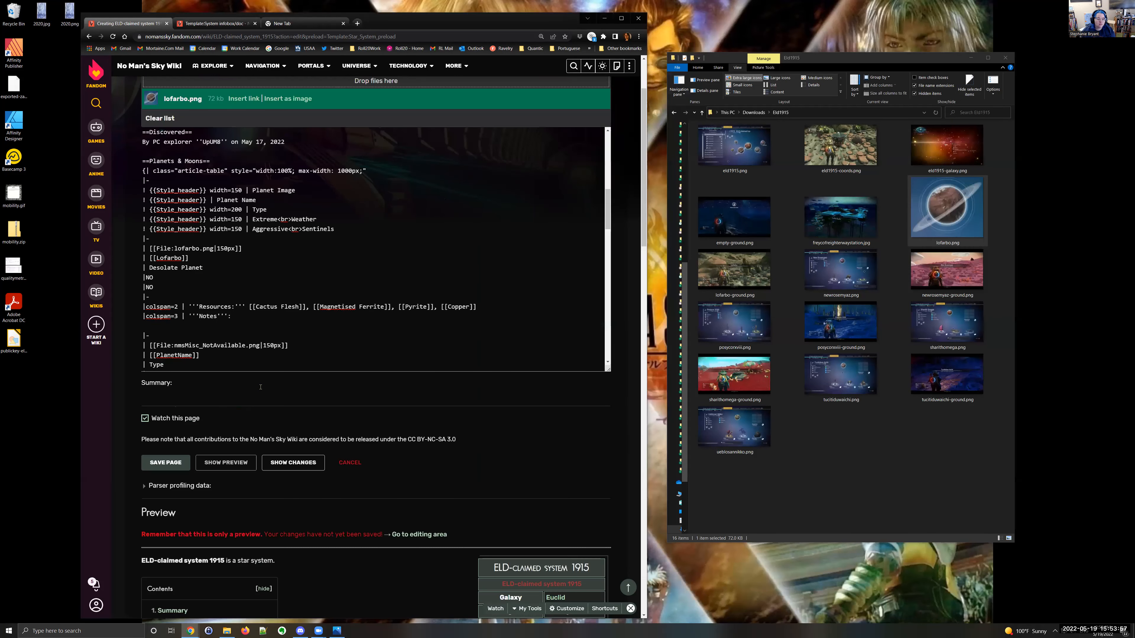
Step: Open newrosemyaz.png from the Eld1915 folder and set the second planet entry's name link to New Rosemyaz
scroll(260, 387, "up", 2)
scroll(210, 334, "down", 1)
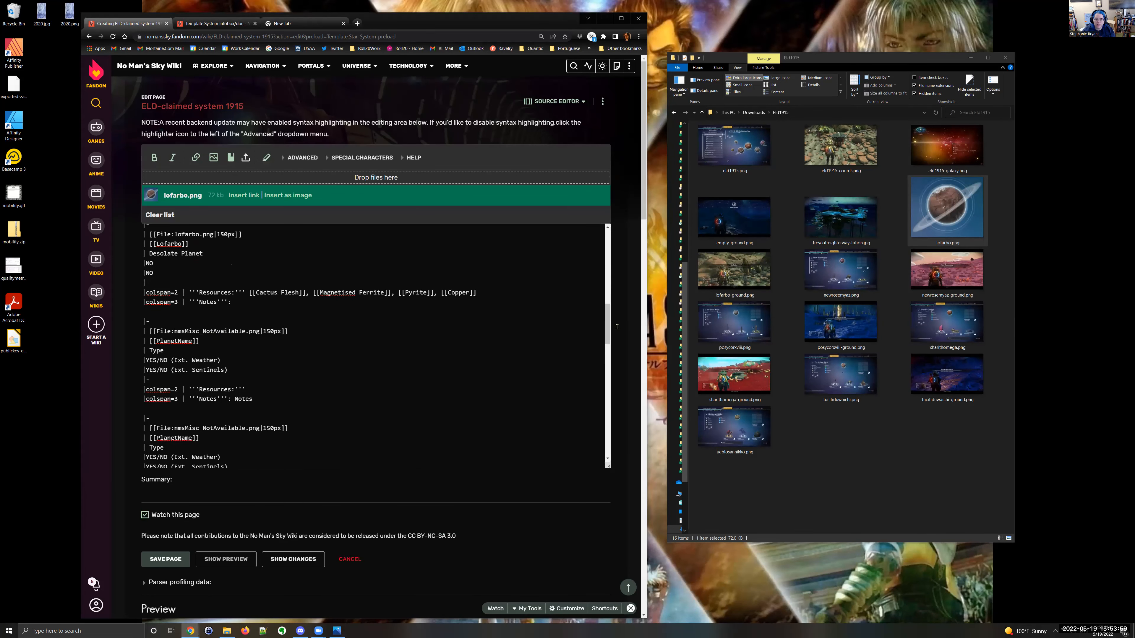
left_click(854, 273)
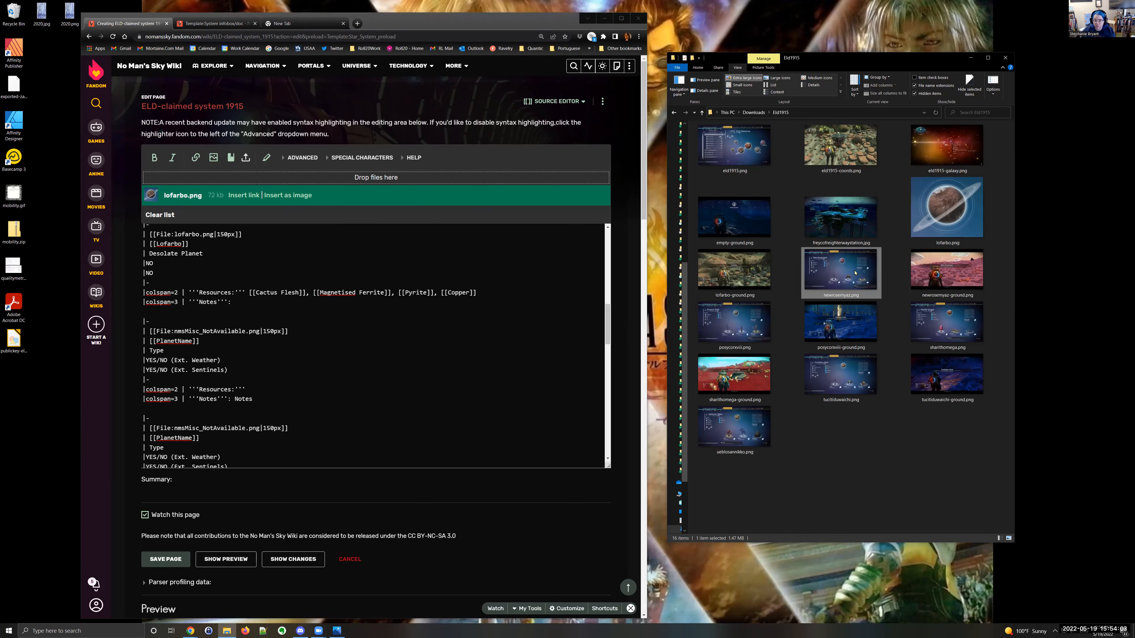
double_click(854, 273)
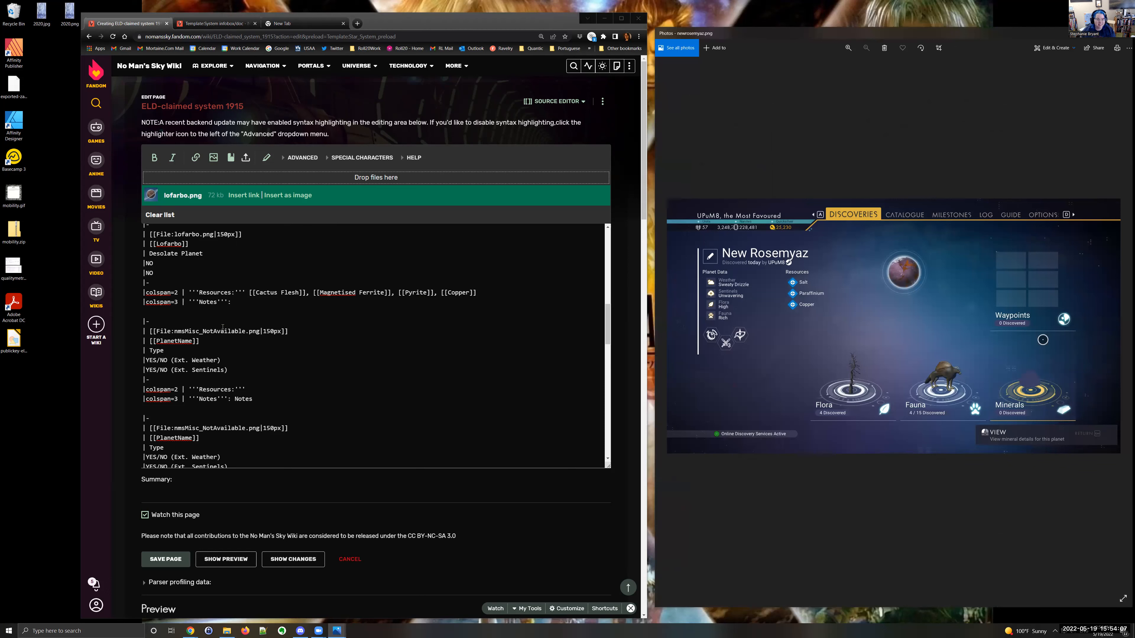
left_click(191, 342)
double_click(191, 342)
type("New Ro")
type("semyaz")
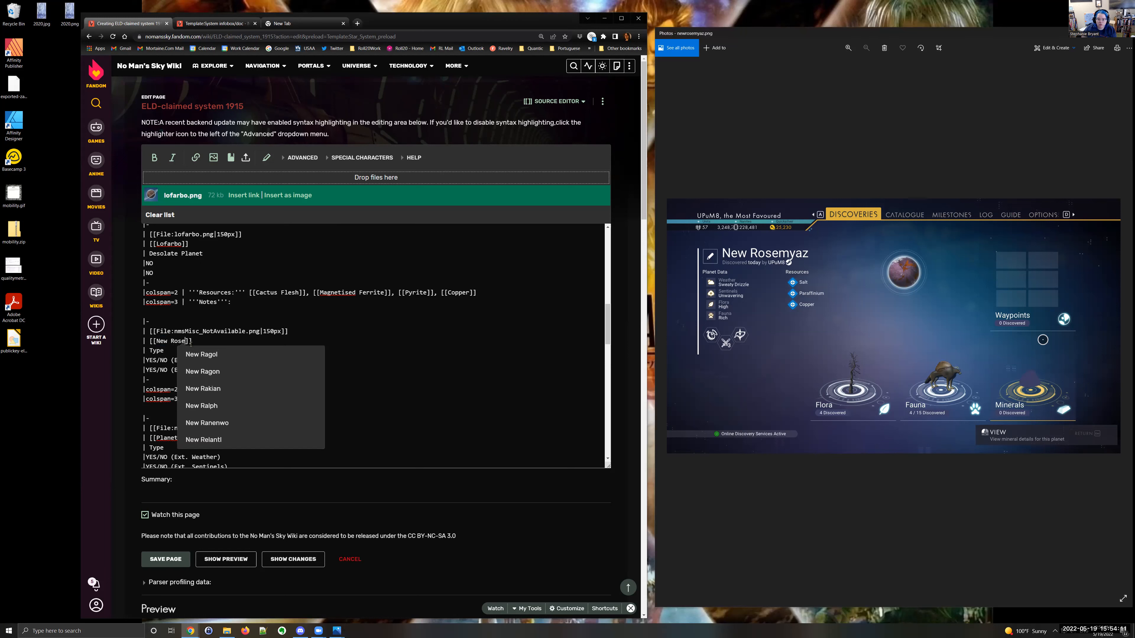
Step: Set the image file of the New Rosemyaz entry to newrosemyaz.png
key("Up")
key("ctrl+Left")
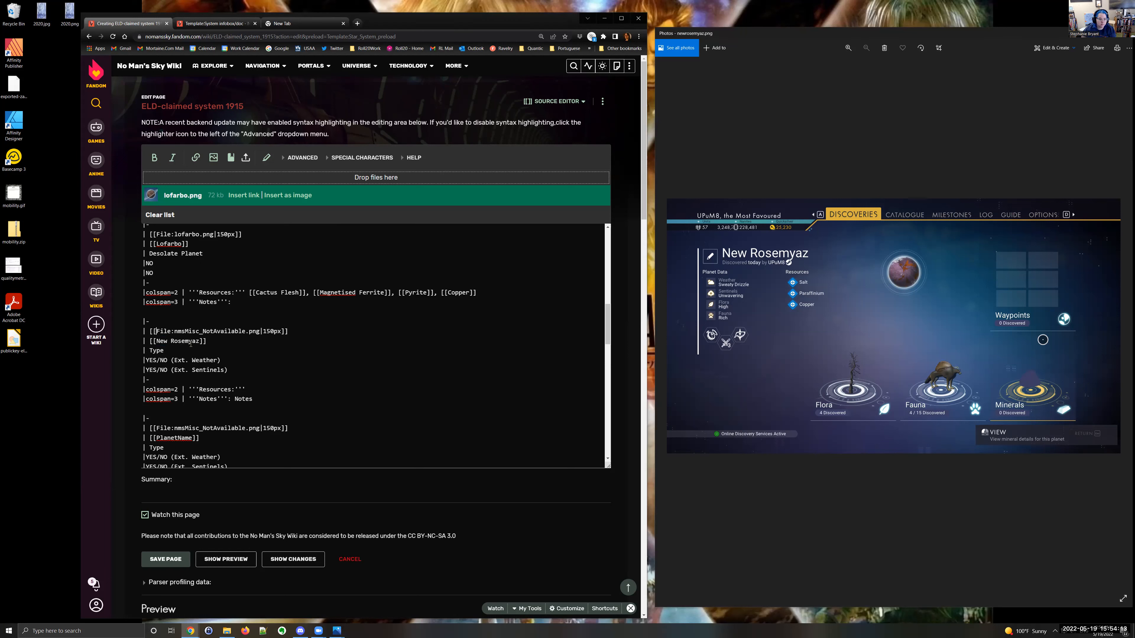
key("ctrl+shift+Right")
type("newrosemyaz")
Step: Check the planet type in New Rosemyaz's ground screenshot and replace the Type placeholder with Vapour Planet
key("alt+Tab")
key("Right")
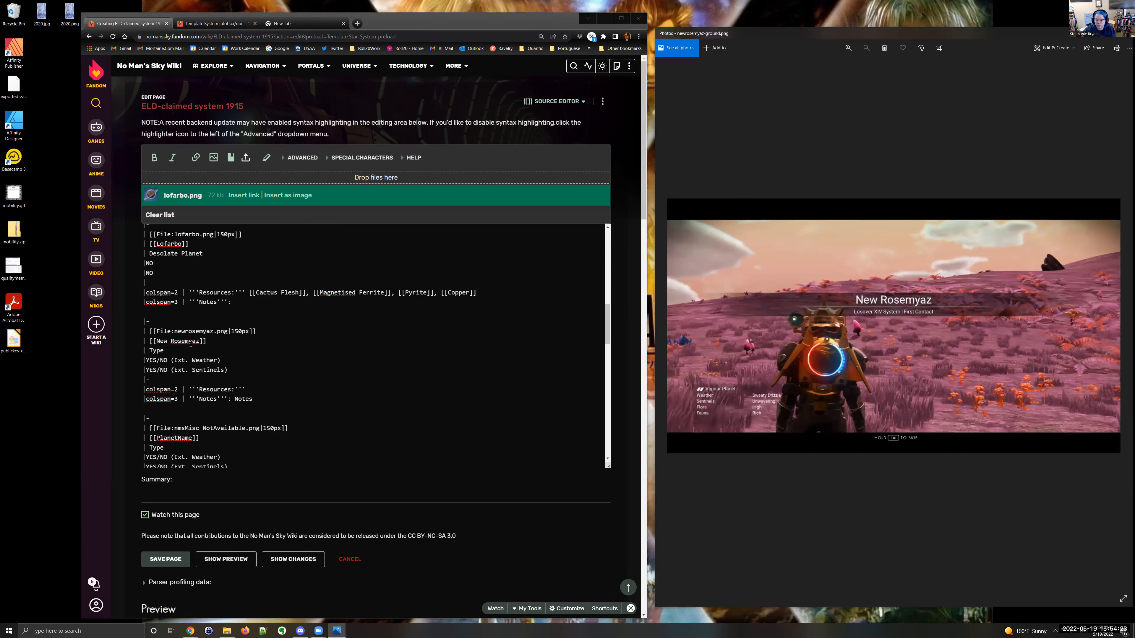
key("alt+Tab")
key("ctrl+shift+Right")
type("Va")
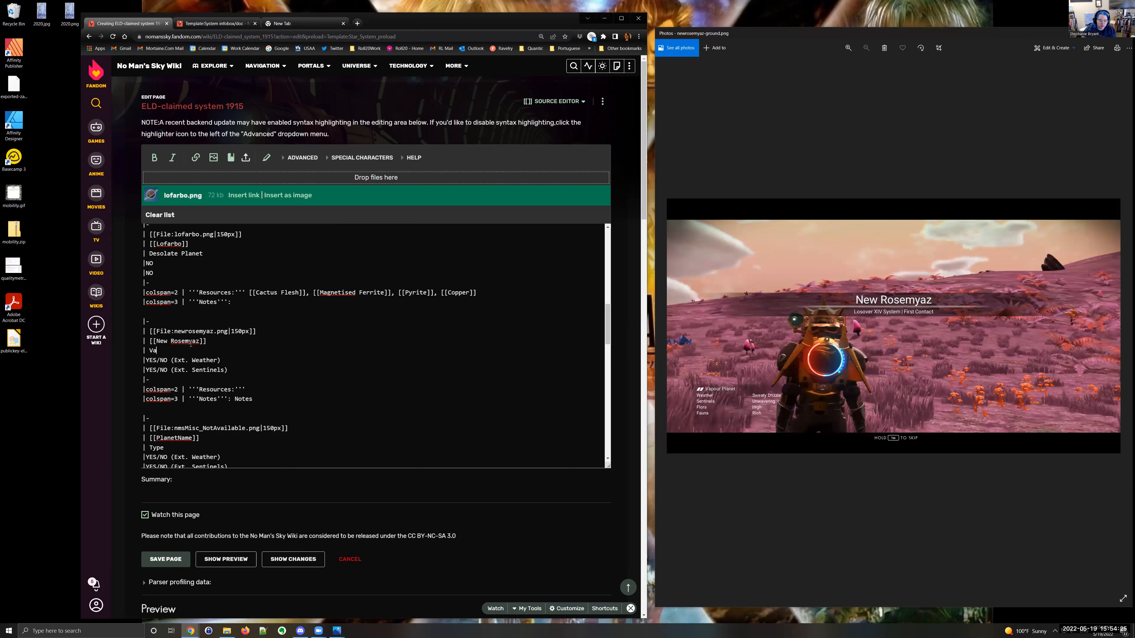
type("pour plan")
key("Delete")
type("P")
Step: Set both the Ext. Weather and Ext. Sentinels placeholders of the New Rosemyaz entry to NO
key("Down")
key("shift+Right")
key("shift+Right")
key("shift+Right")
key("shift+Right")
key("Delete")
key("shift+End")
key("Delete")
key("shift+End")
type("NO")
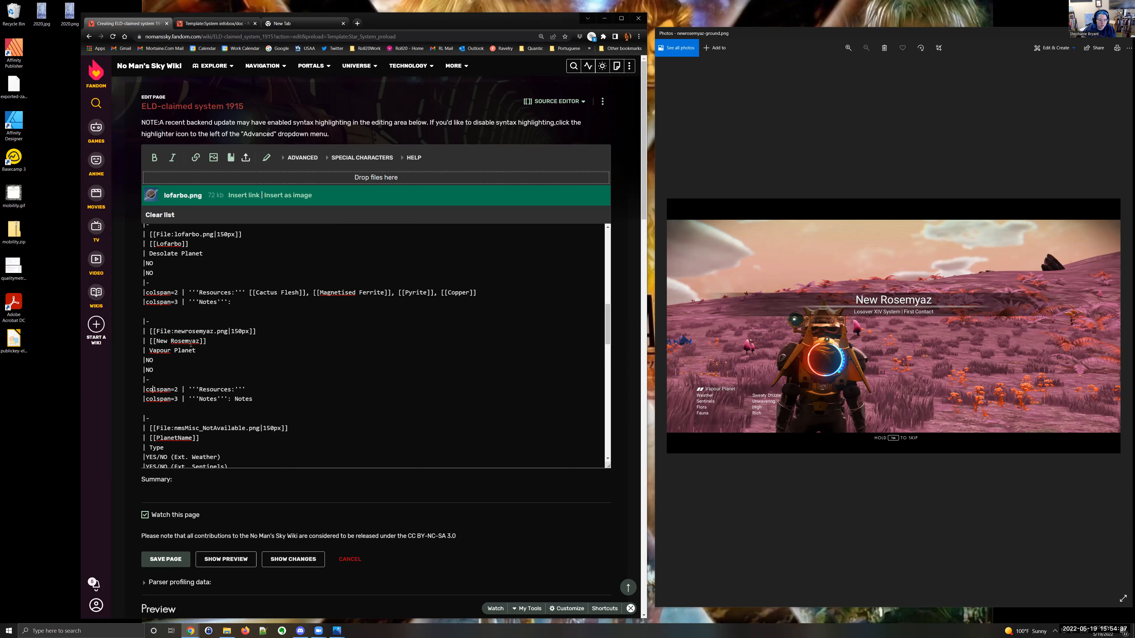
Step: Remove the placeholder text after the Notes label in the New Rosemyaz entry
key("Down")
key("End")
key("ctrl+shift+Left")
key("Delete")
Step: Fill in the New Rosemyaz resources from its discoveries screenshot as [[Salt]]. [[Paraffinium]], Copper
key("Up")
key("alt+Tab")
key("Right")
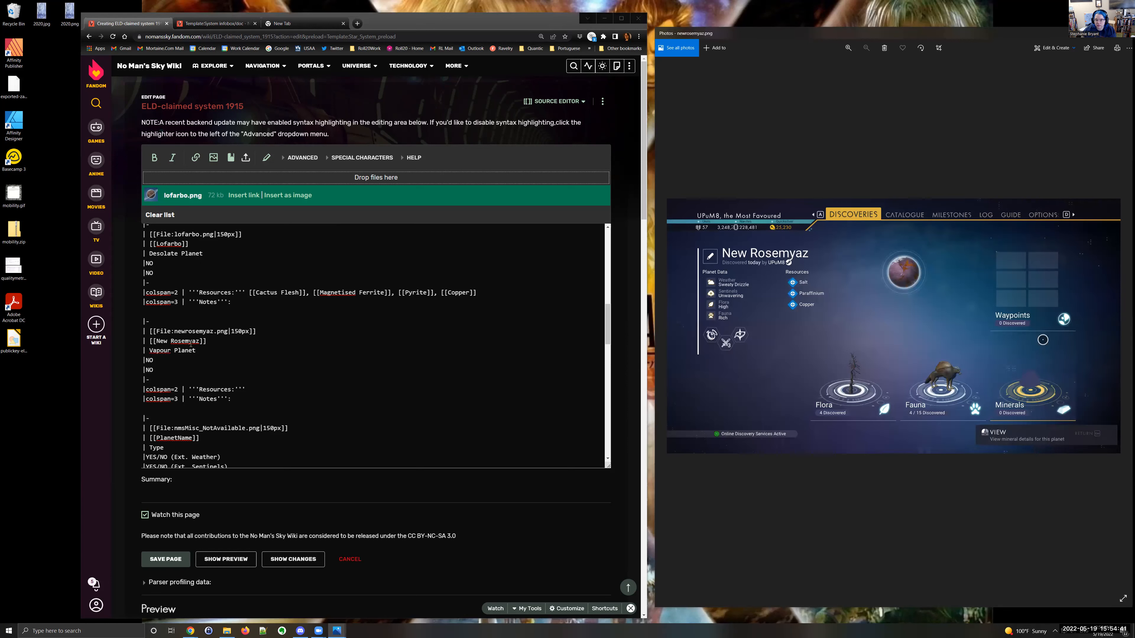
key("alt+Tab")
type("[[Salt]]. [[Paraff")
key("Return")
type(", Copper.")
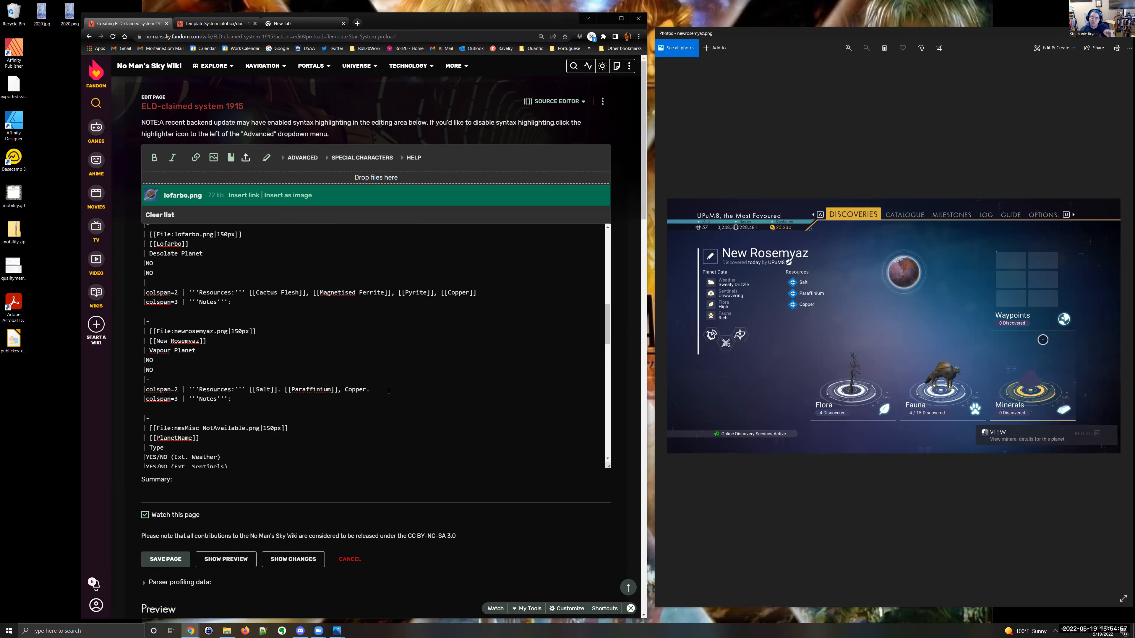
key("BackSpace")
type("[")
scroll(389, 390, "down", 2)
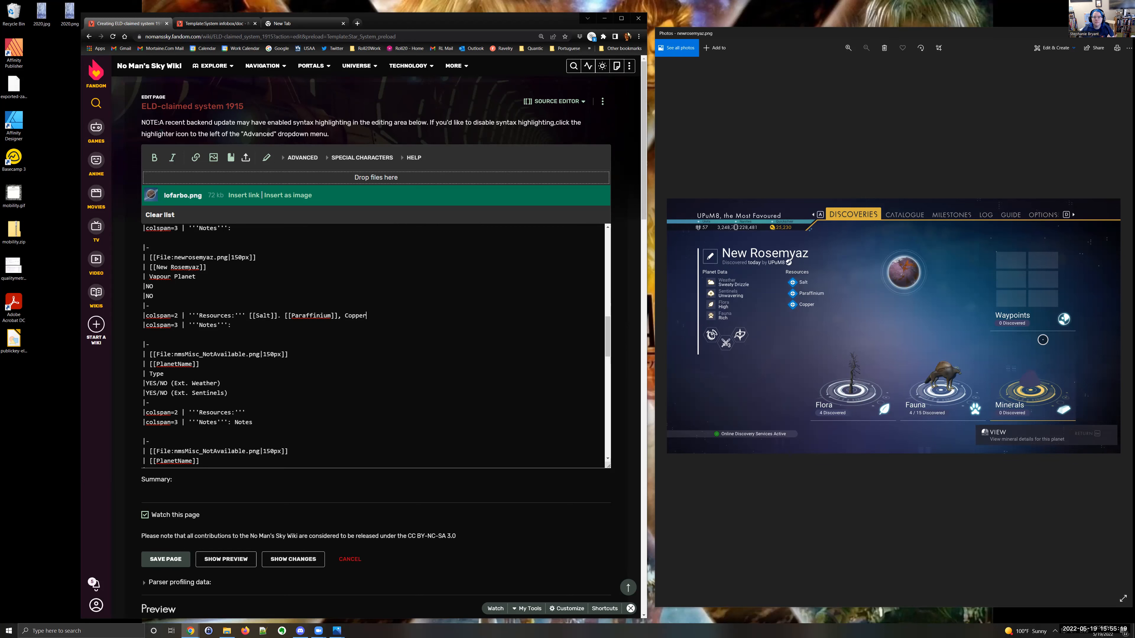
left_click(677, 47)
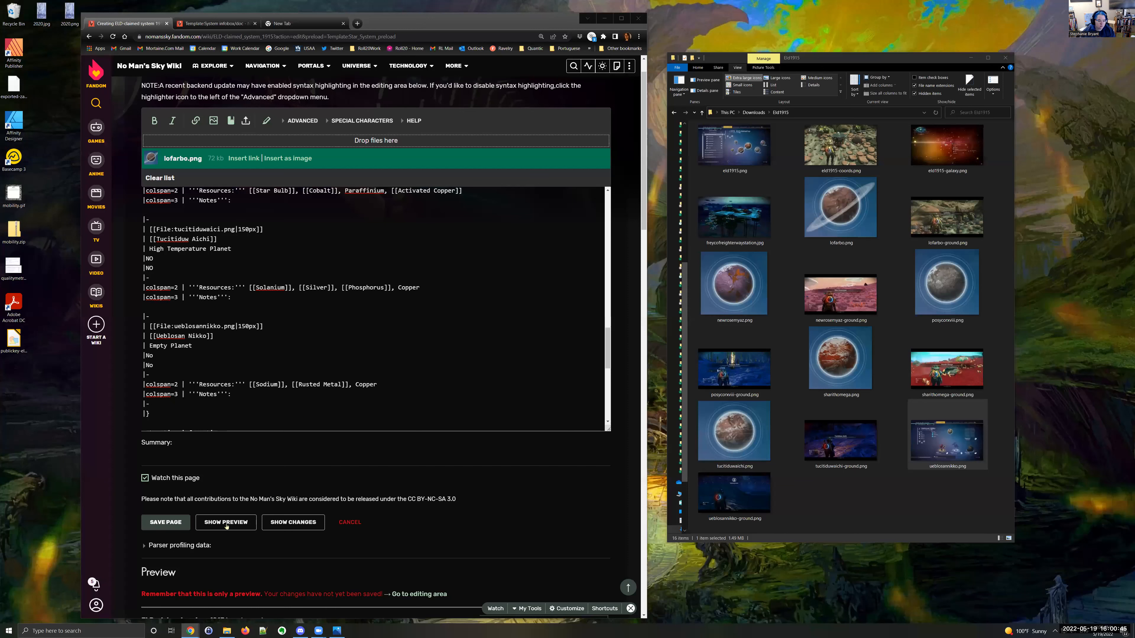
Step: Examine the infobox and the Planets & Moons table in the page preview
scroll(413, 346, "down", 9)
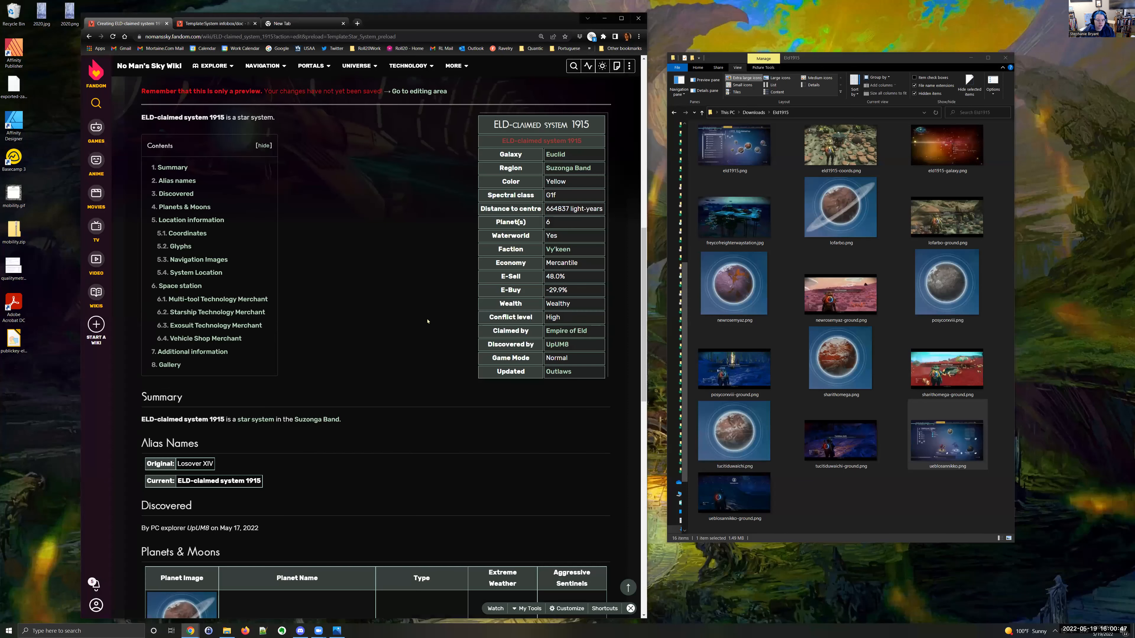
scroll(427, 321, "down", 9)
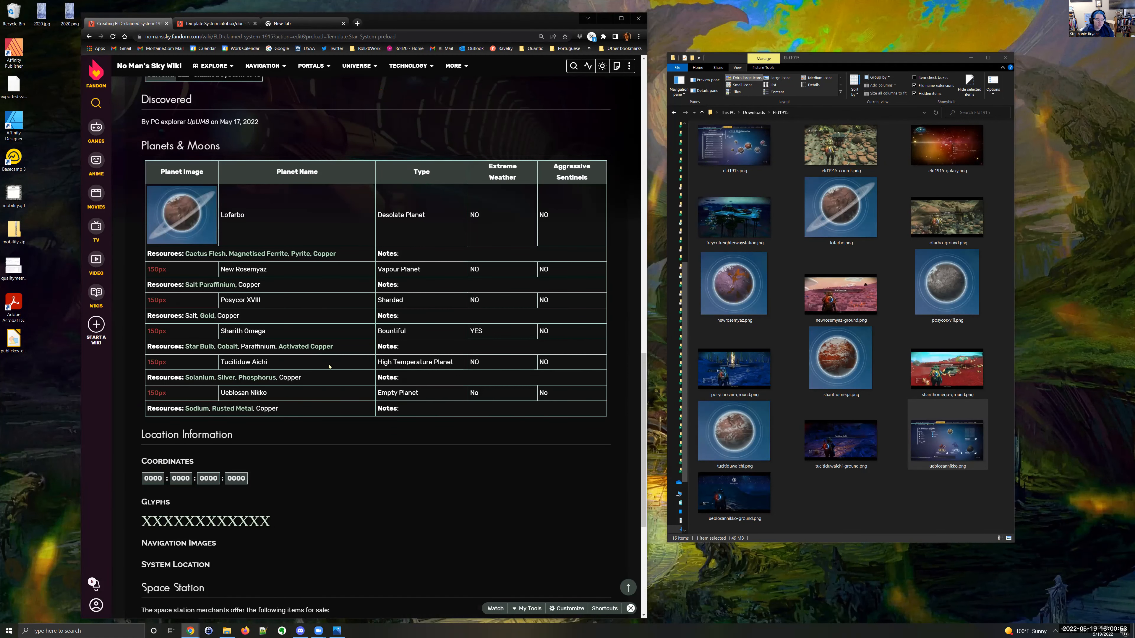
scroll(331, 358, "up", 15)
scroll(308, 375, "down", 2)
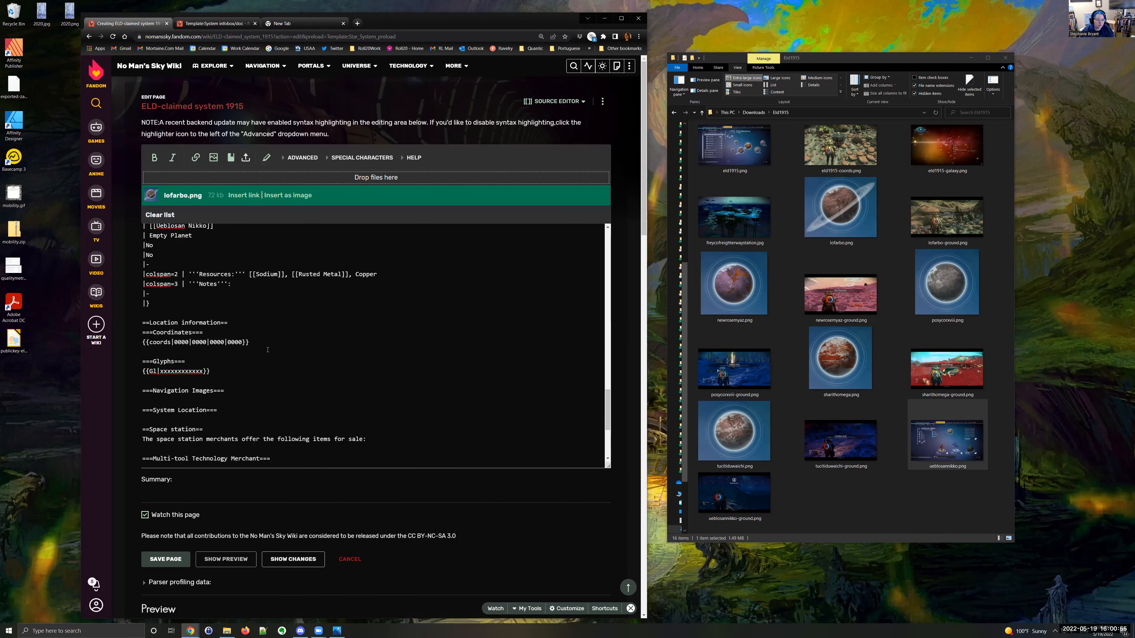
Step: Open the eld1915-coords.png screenshot beside the infobox code and enlarge the signal booster's coordinate label
scroll(301, 340, "up", 8)
scroll(298, 319, "up", 10)
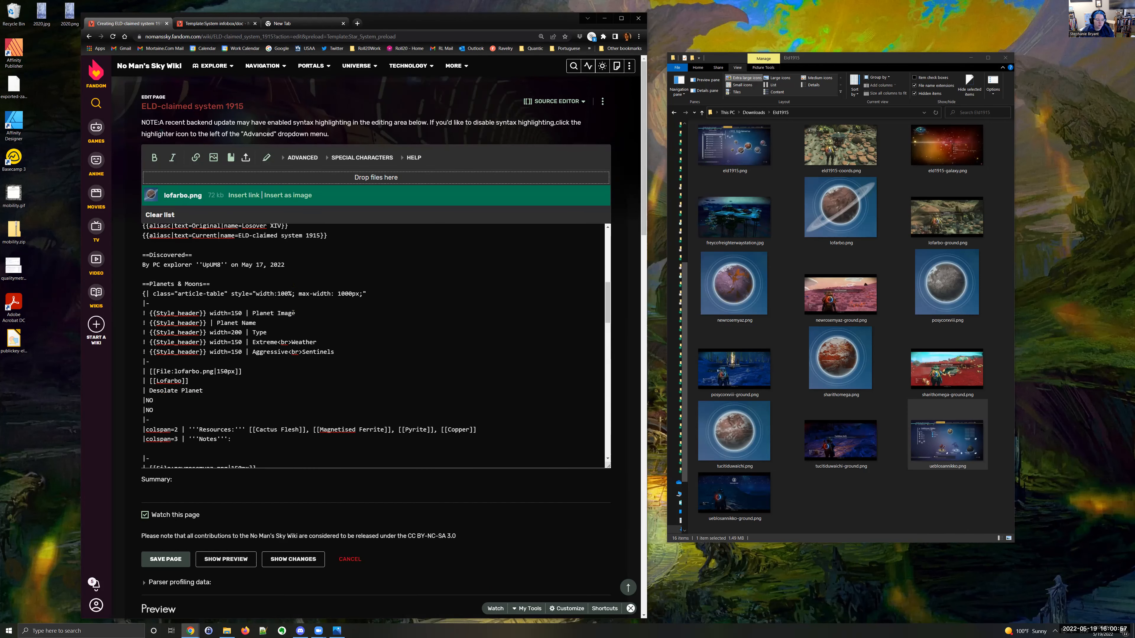
scroll(273, 313, "up", 2)
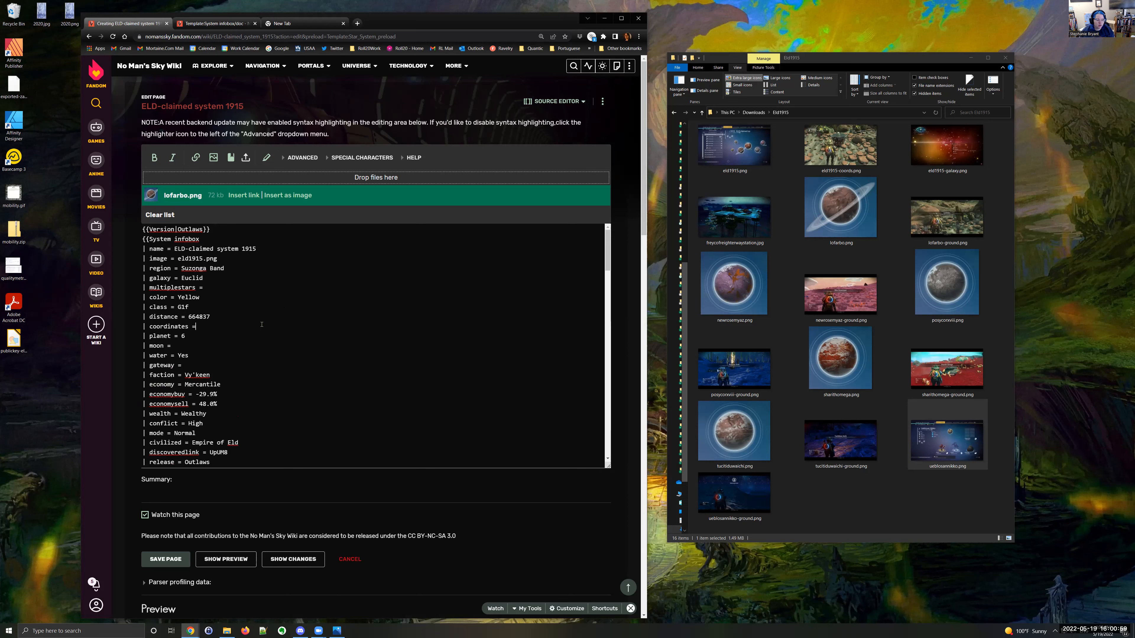
left_click(844, 157)
double_click(843, 157)
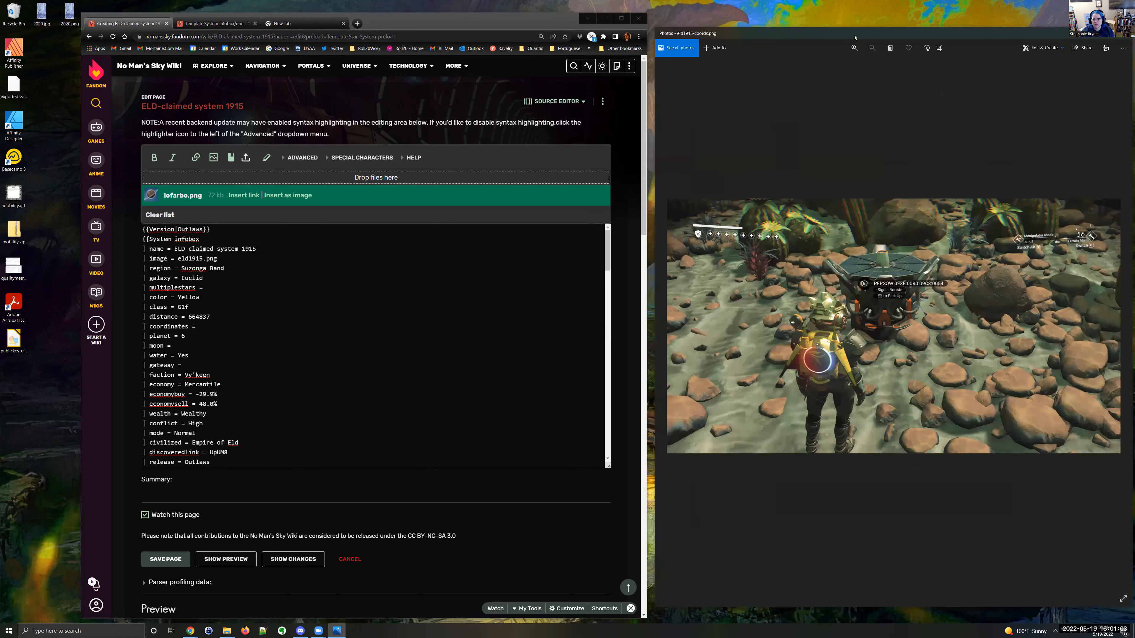
left_click_drag(777, 37, 724, 36)
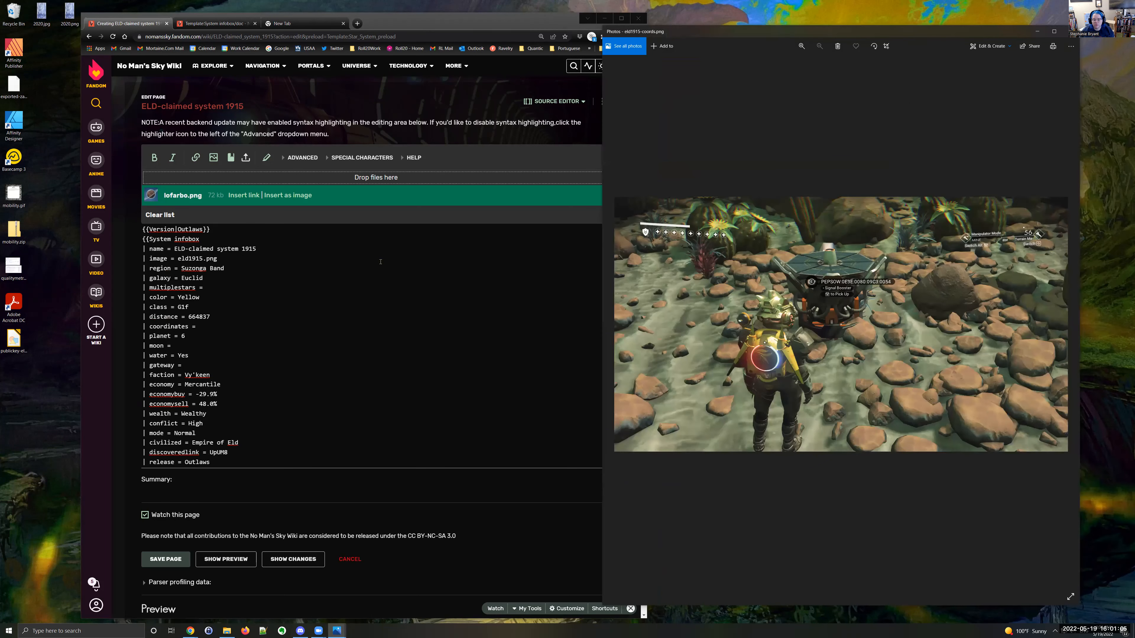
left_click(227, 326)
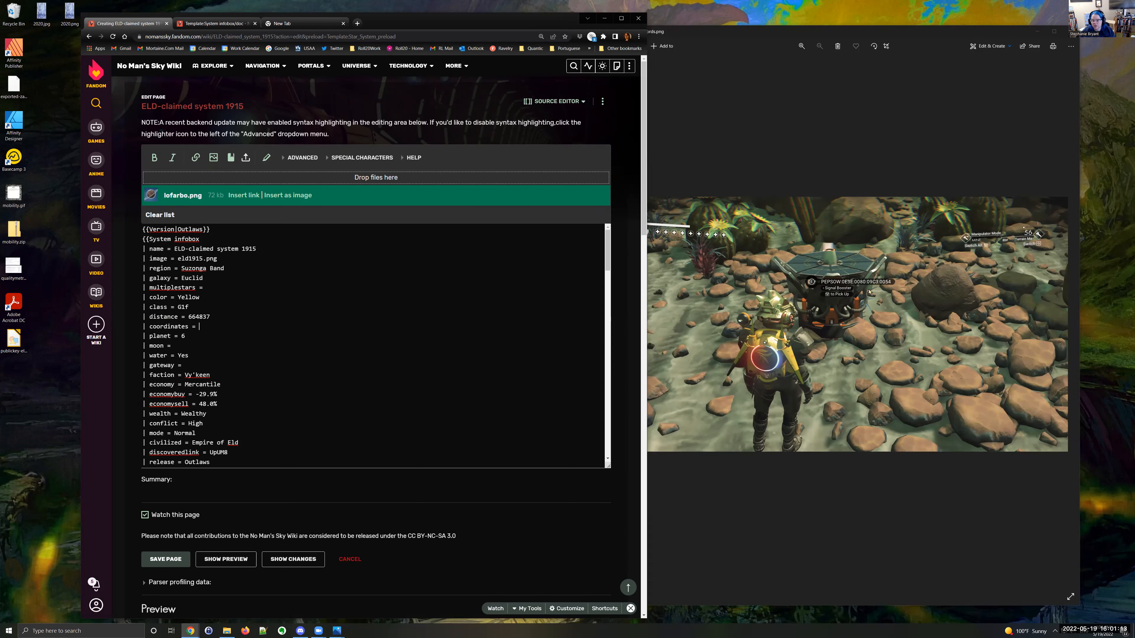
scroll(869, 291, "up", 2)
scroll(869, 291, "up", 3)
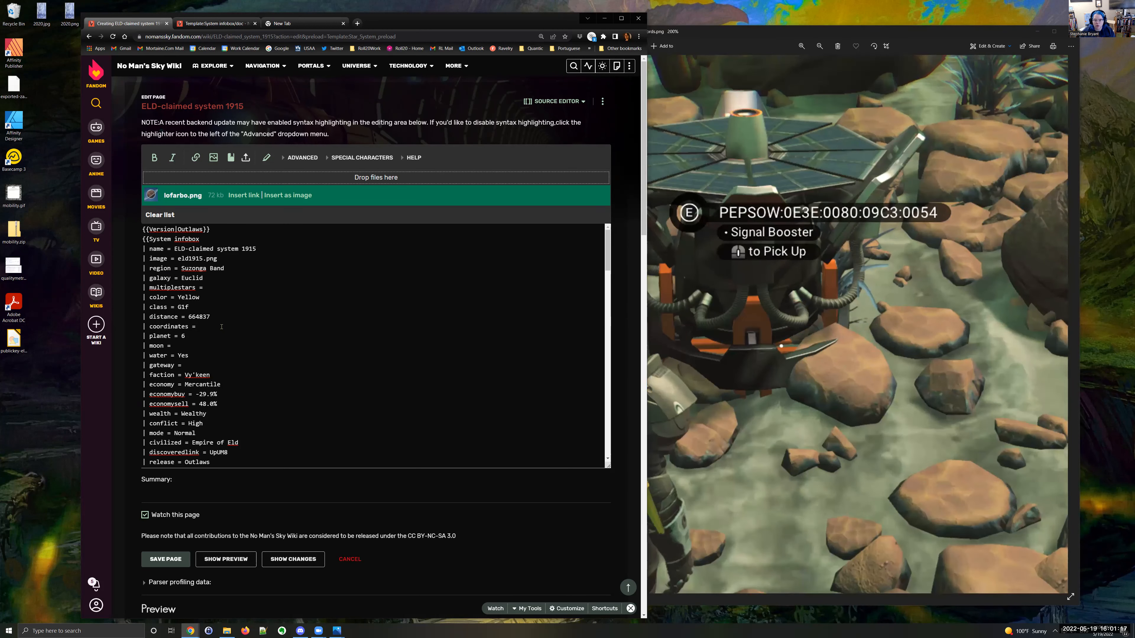
Step: Set the infobox coordinates to 0E3E:0080:09C3:0054 and copy that value
left_click(221, 327)
type("0E3E:0080:09C3:0054")
key("ctrl+shift+Left")
key("ctrl+shift+Left")
key("ctrl+shift+Left")
key("ctrl+shift+Left")
key("ctrl+shift+Left")
key("ctrl+shift+Left")
key("ctrl+shift+Left")
key("ctrl+c")
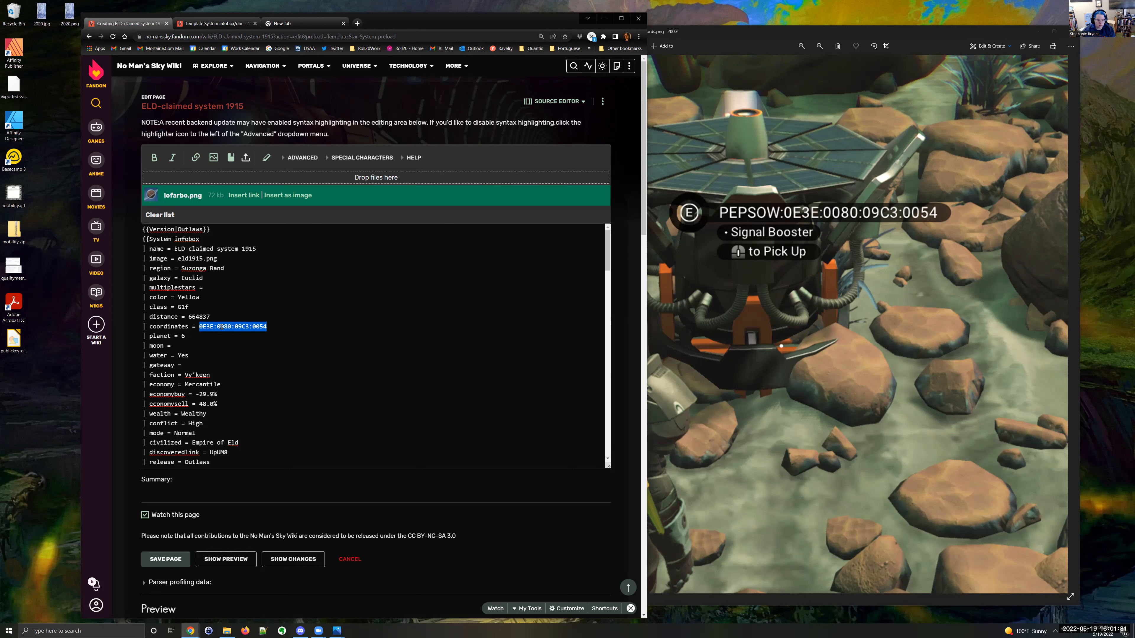
Step: Replace the coords placeholder under Location information with the copied coordinates, separated by pipes as 0E3E|0080|09C3|0054
scroll(272, 360, "down", 1)
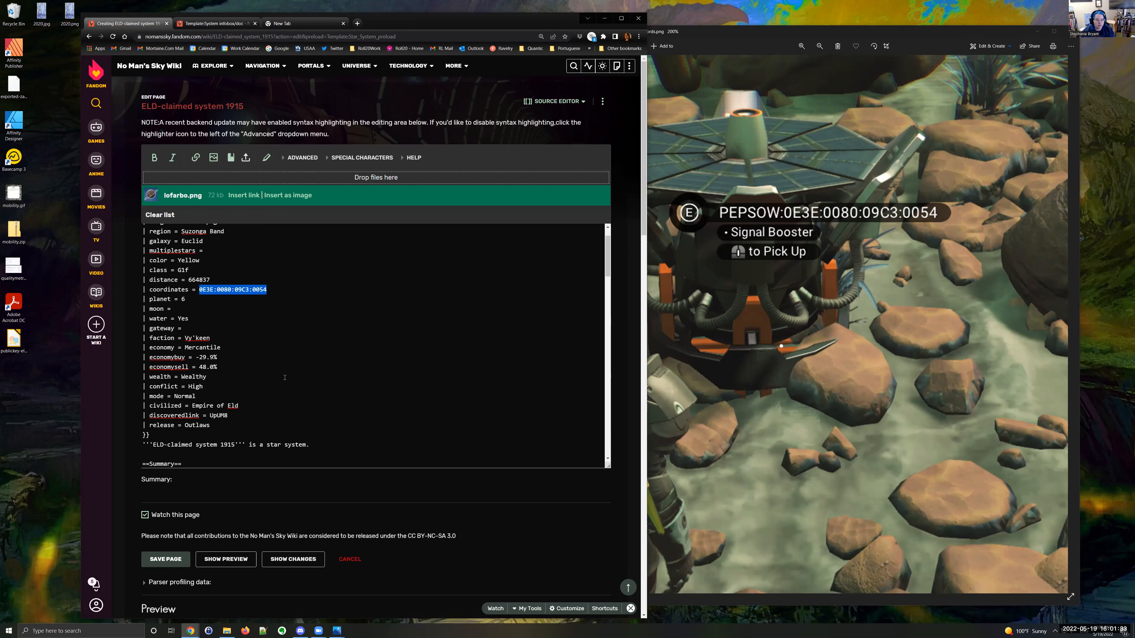
scroll(285, 377, "down", 5)
scroll(285, 378, "down", 10)
scroll(285, 377, "down", 10)
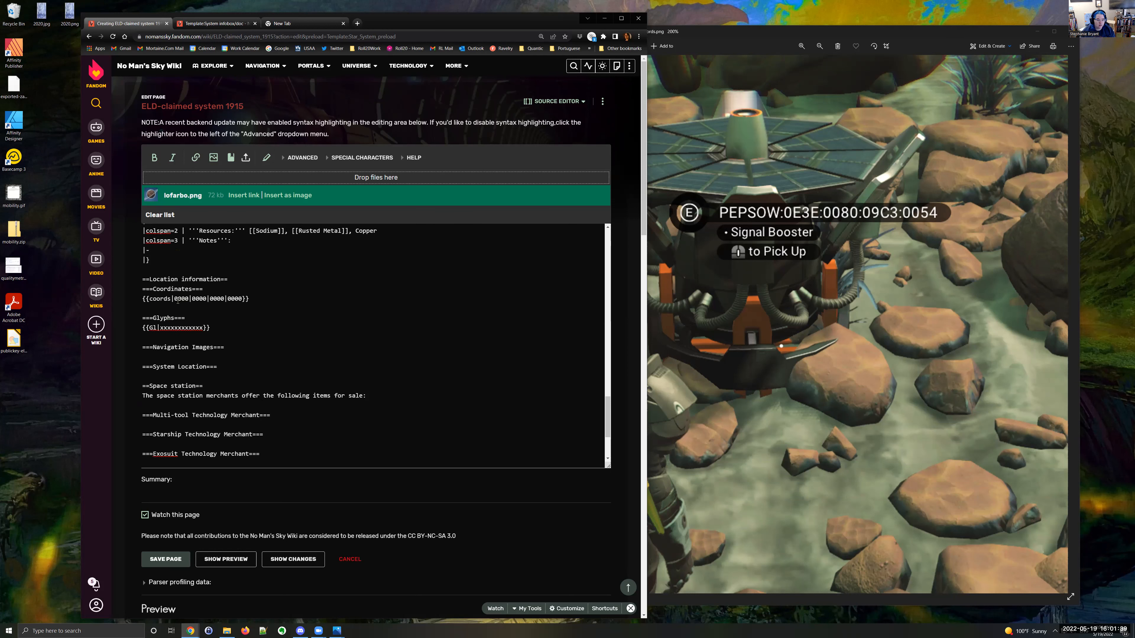
left_click_drag(174, 299, 241, 300)
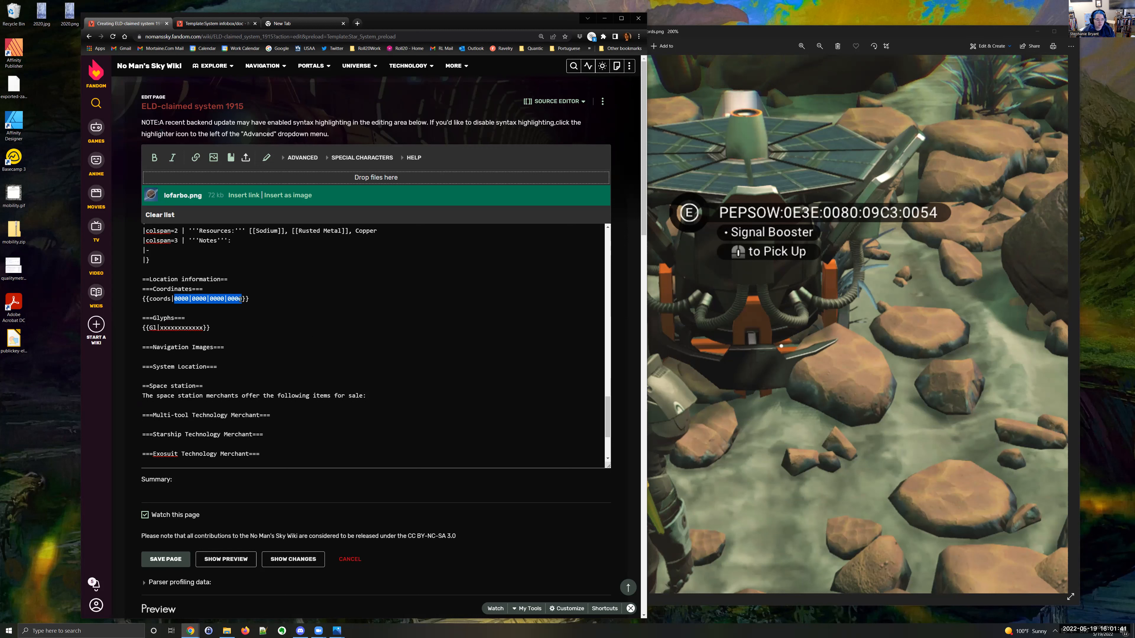
key("ctrl+v")
key("Left")
key("Left")
key("Left")
key("Left")
key("BackSpace")
type("|")
key("BackSpace")
type("|")
key("Left")
key("Left")
key("Left")
key("Left")
key("Left")
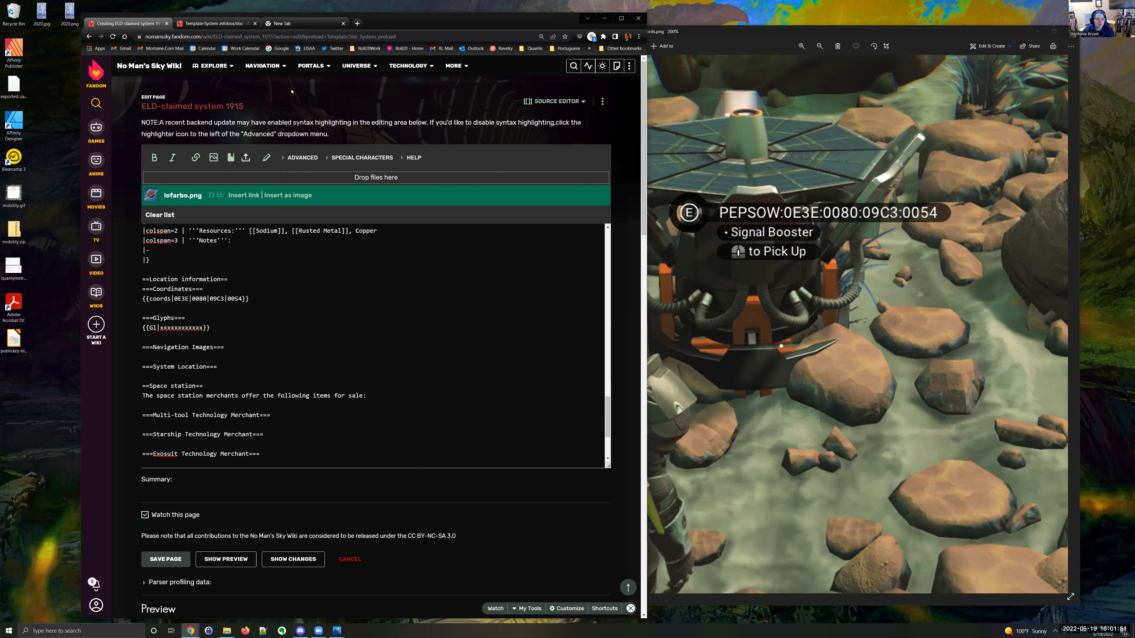
Step: Open the bookmarked No Man's Sky Portals Decoder from the Empire of Eld bookmarks in the empty browser tab
left_click(312, 24)
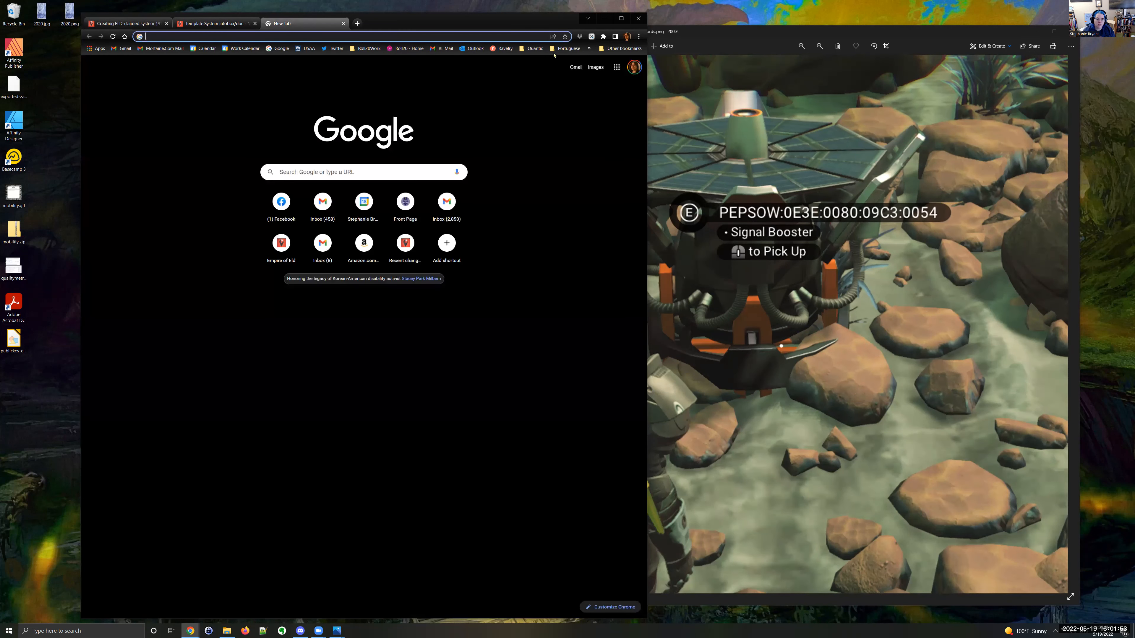
left_click(588, 48)
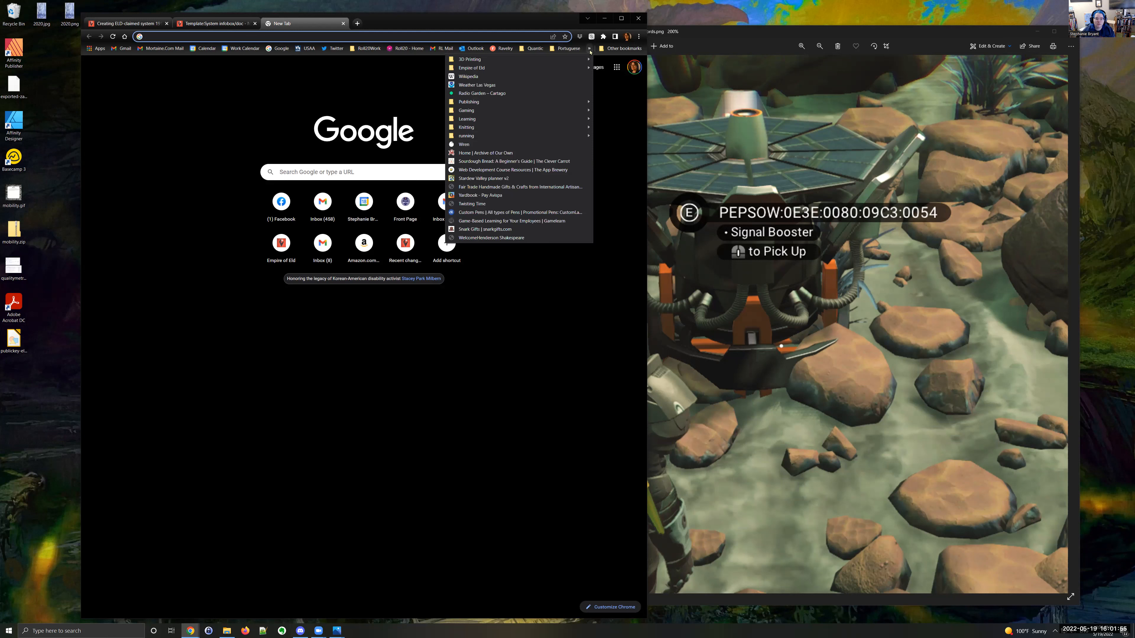
left_click(589, 48)
left_click(588, 48)
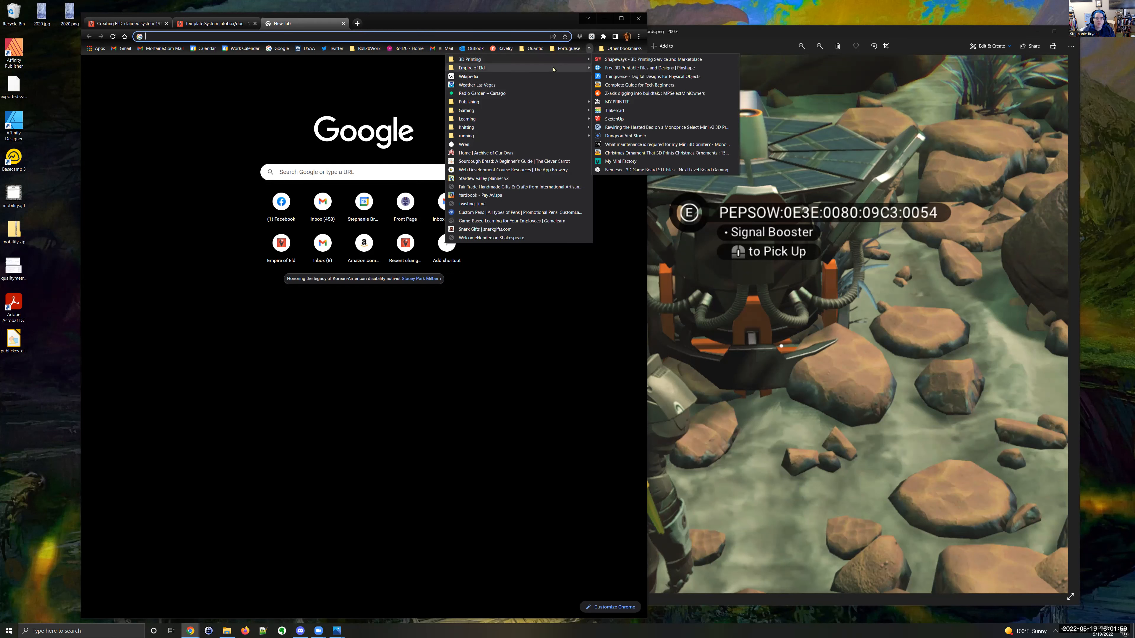
mouse_move(588, 67)
left_click(618, 76)
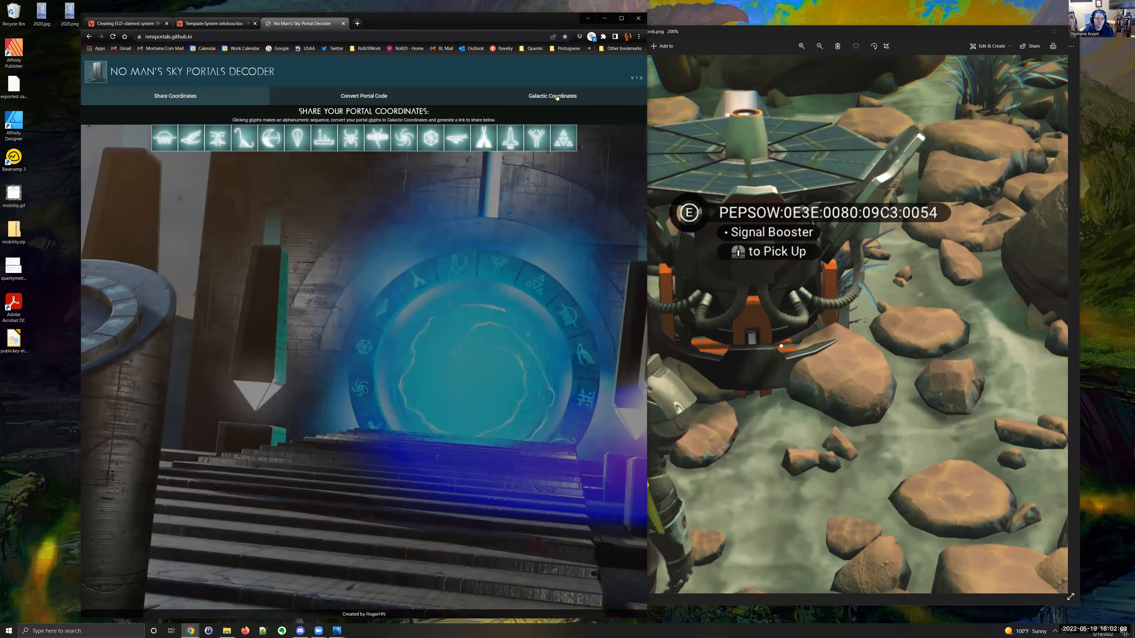
Step: Convert the galactic coordinates 0E3E:0080:09C3:0054 to glyphs and copy the resulting portal code
left_click(535, 102)
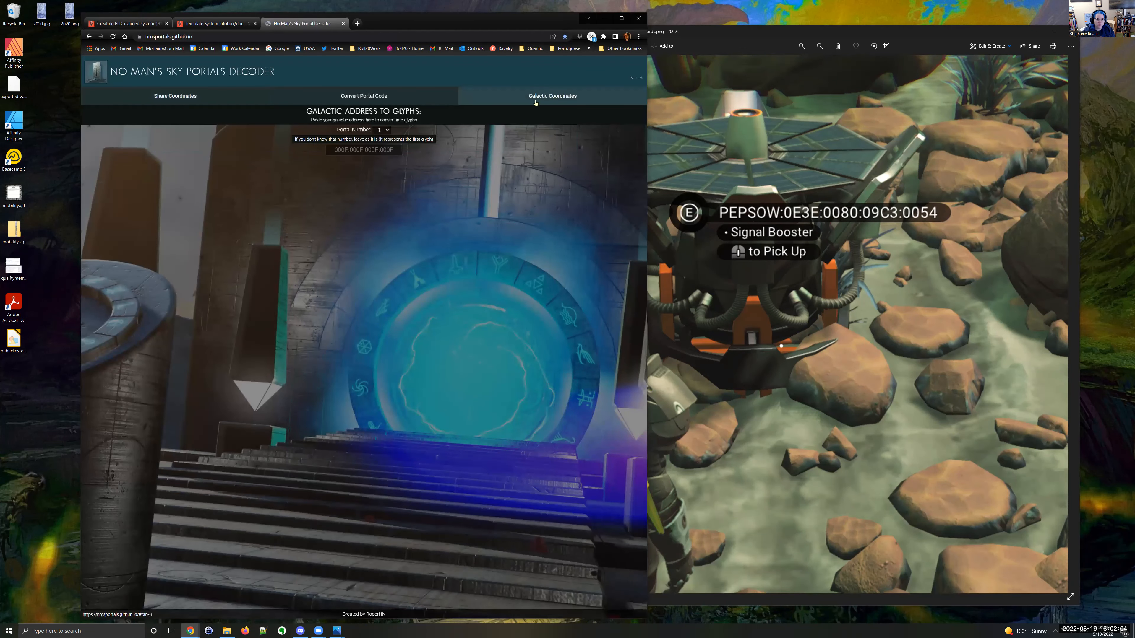
left_click(382, 150)
key("ctrl+v")
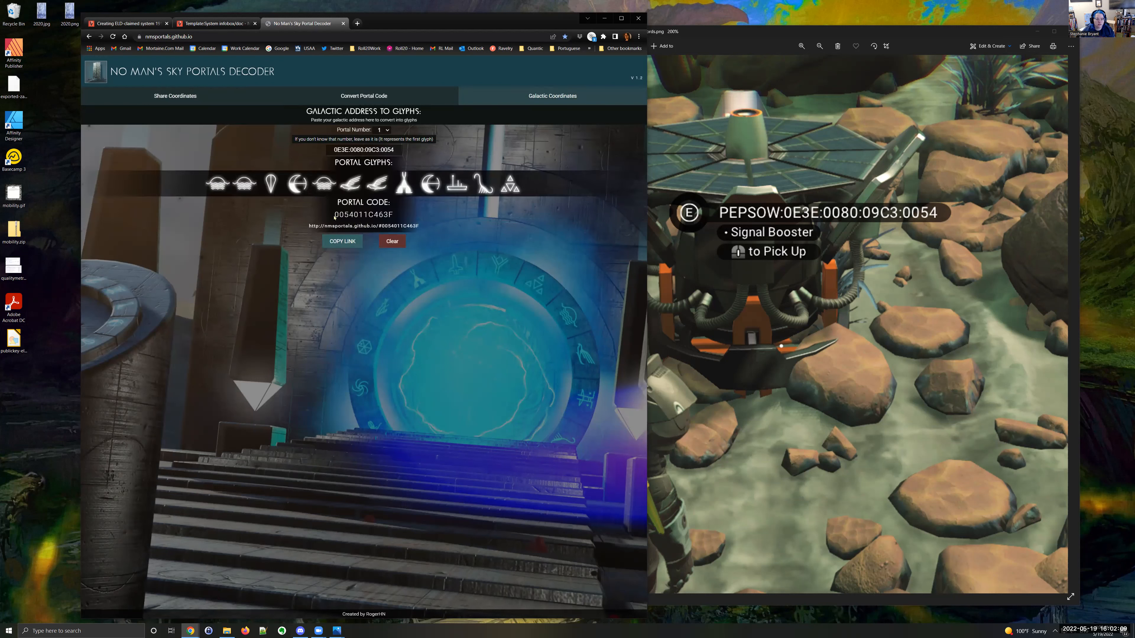
left_click_drag(335, 215, 385, 215)
key("ctrl+c")
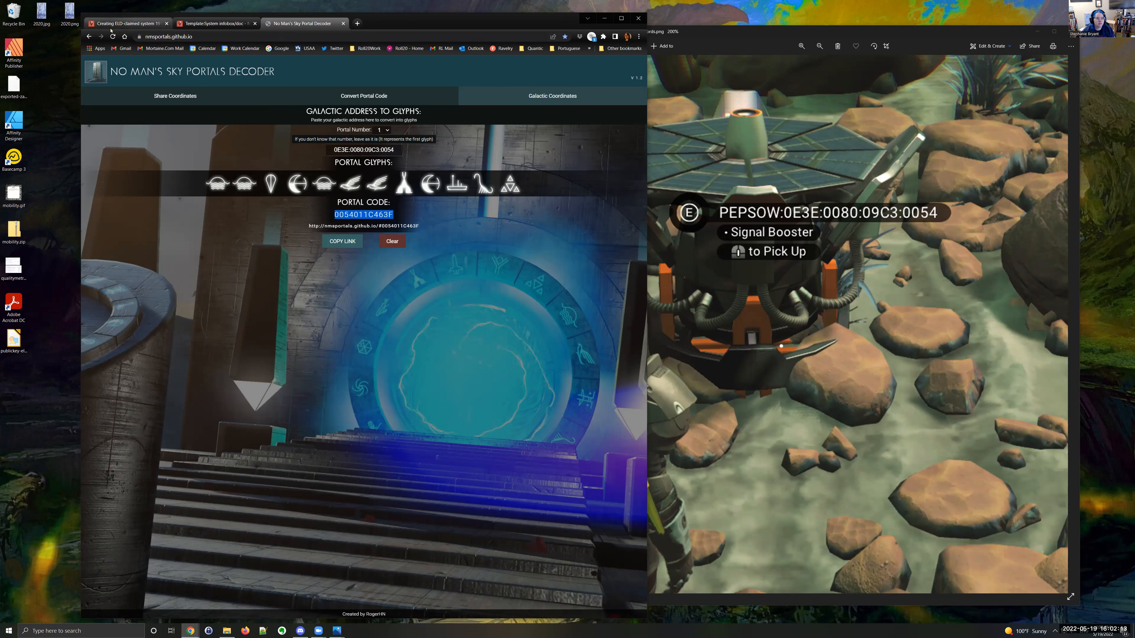
Step: Replace the x placeholder in the wiki page's Glyphs template with the portal code 0054011C463F
left_click(120, 28)
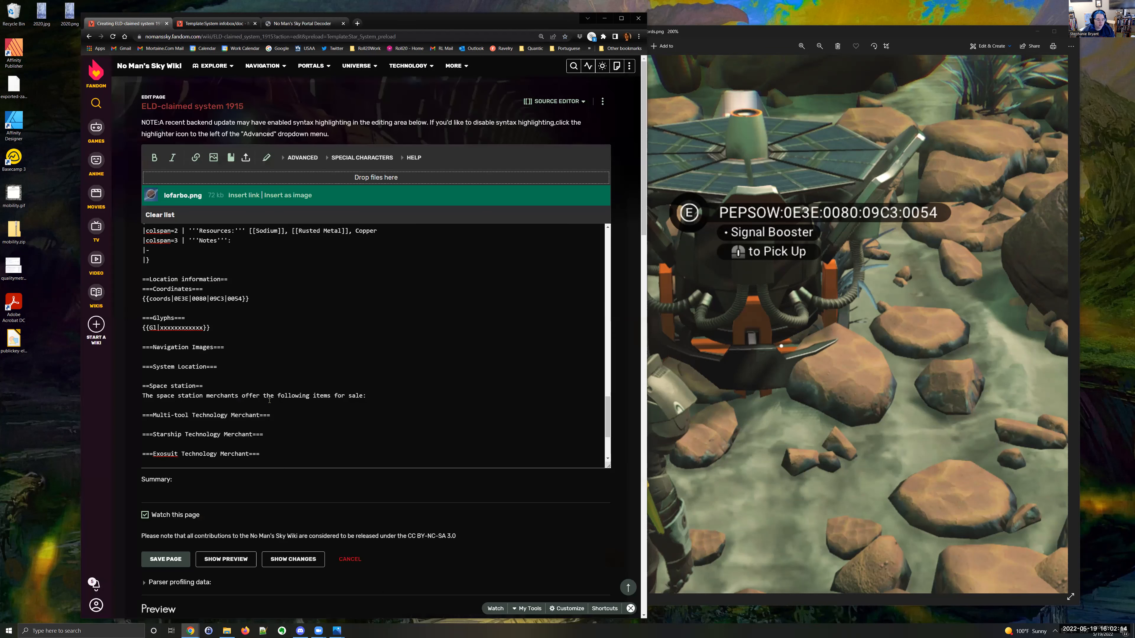
double_click(161, 328)
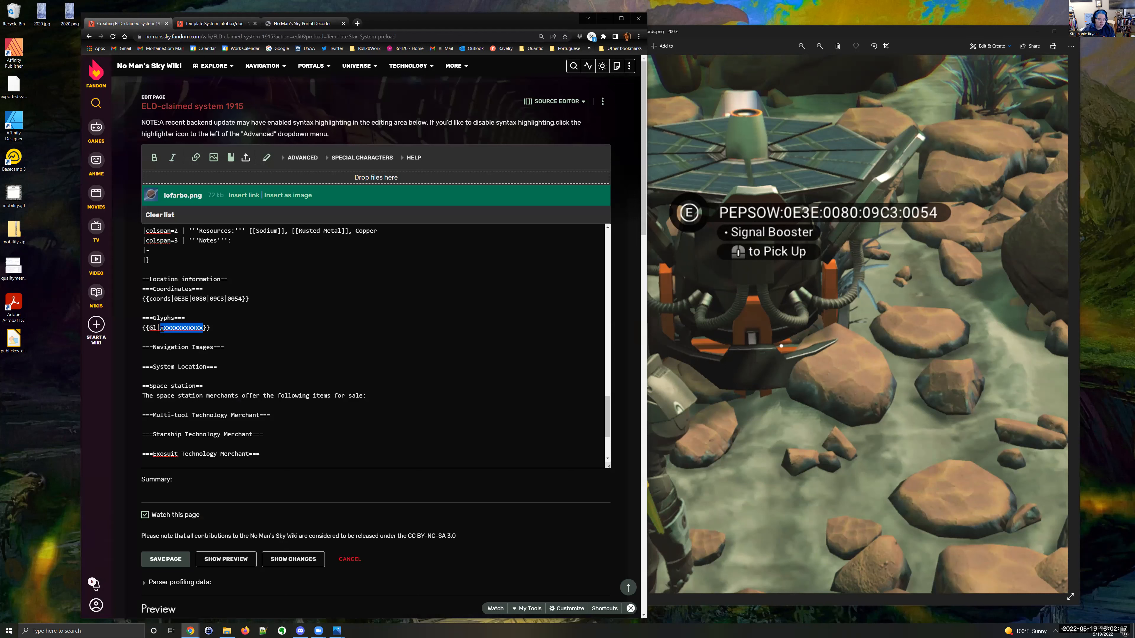
key("ctrl+v")
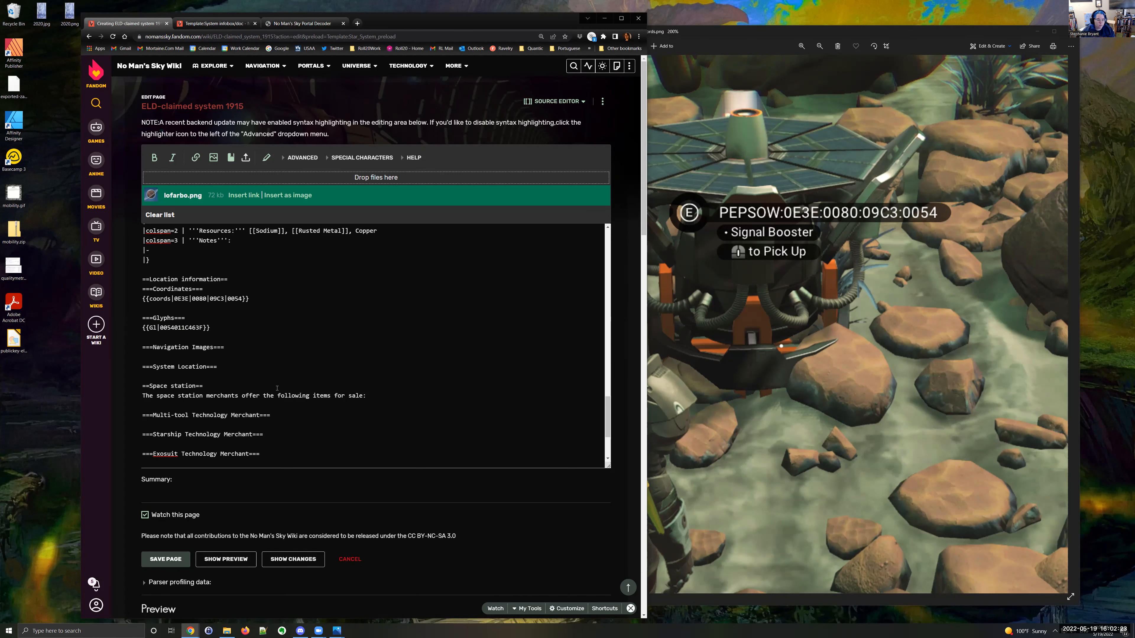
scroll(423, 512, "down", 1)
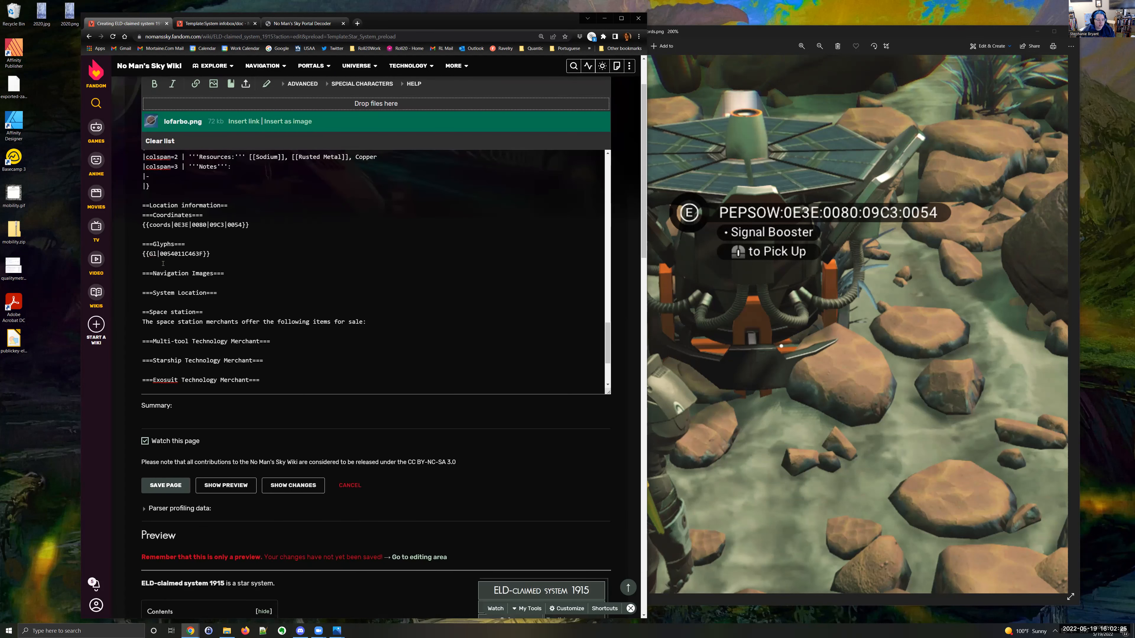
left_click_drag(161, 253, 198, 254)
left_click(196, 253)
Step: Preview the page and check the coordinates, glyphs and planet table
scroll(182, 423, "down", 4)
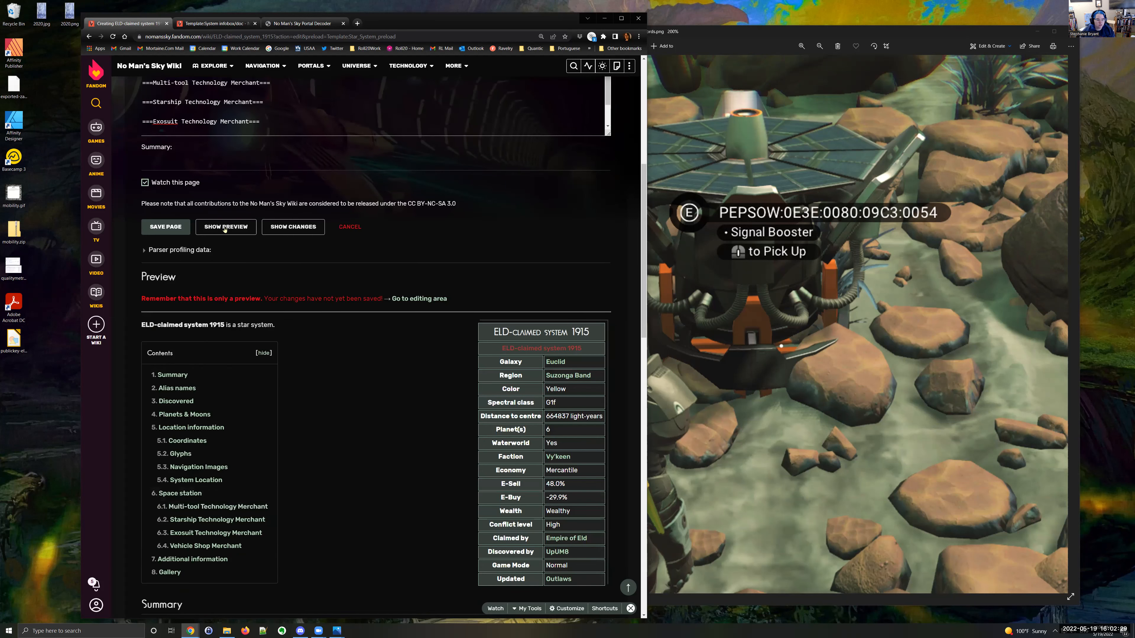
left_click(229, 225)
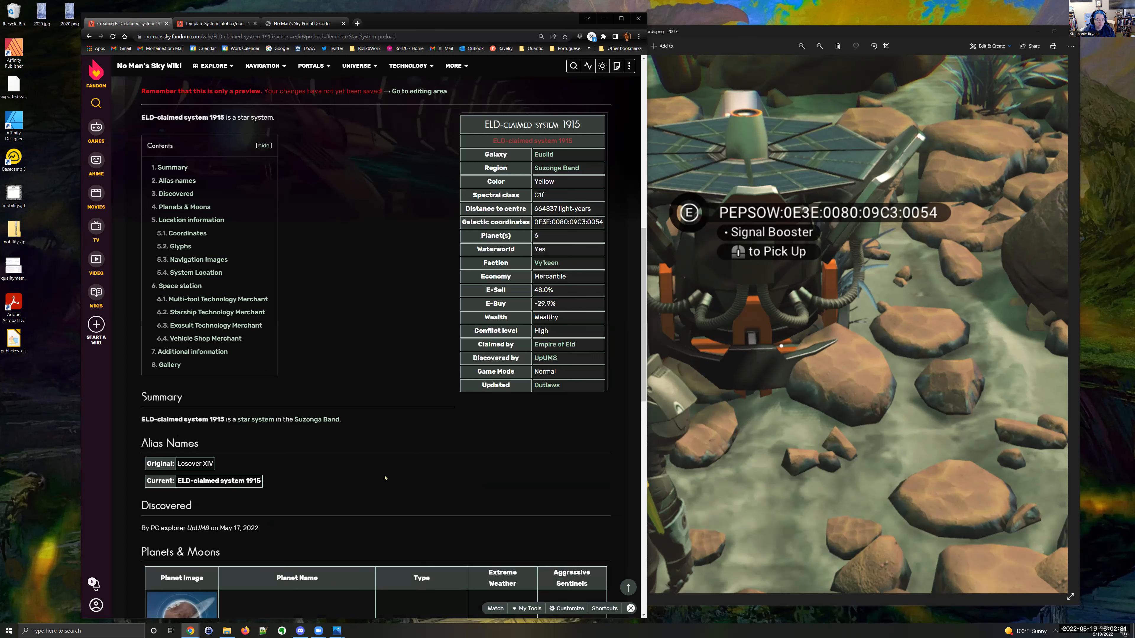
scroll(385, 478, "down", 15)
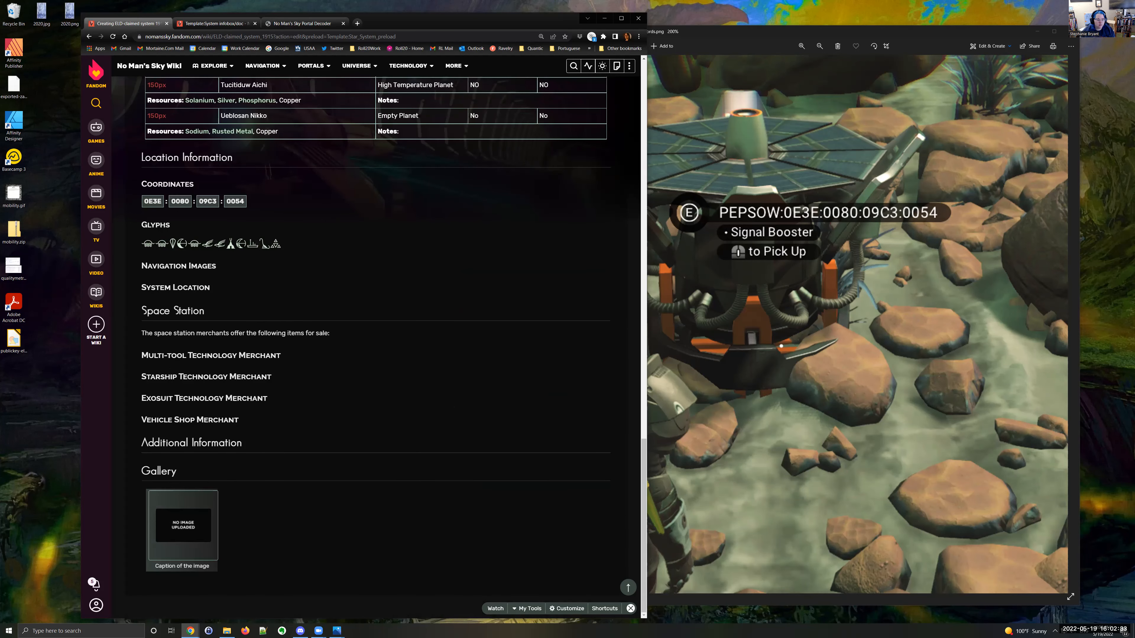
scroll(352, 318, "up", 6)
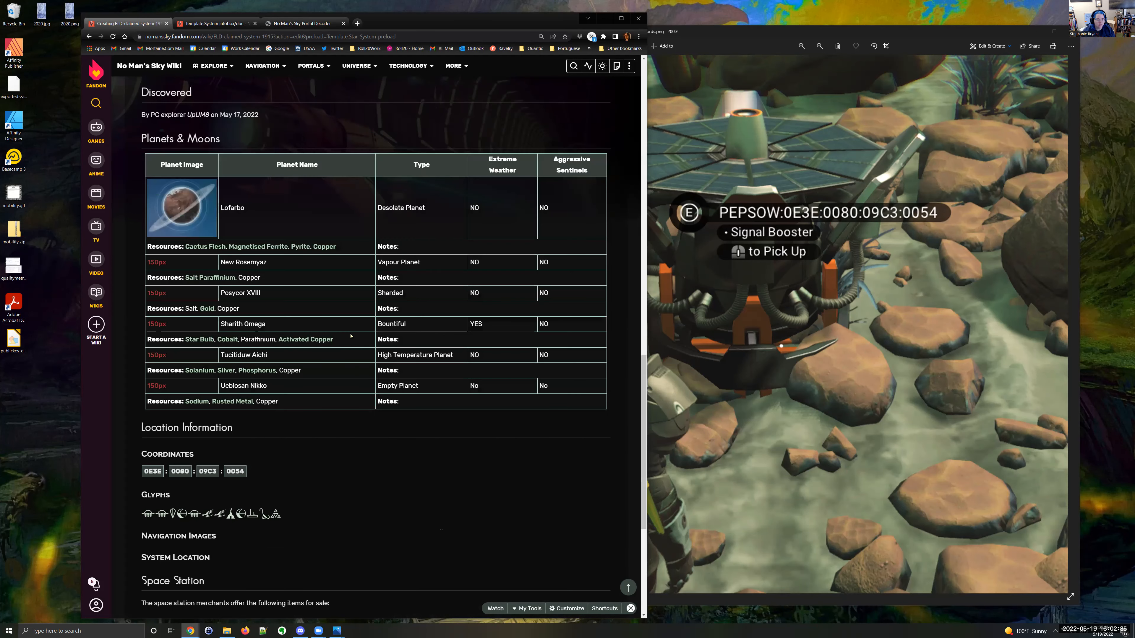
scroll(350, 336, "up", 15)
scroll(249, 303, "up", 5)
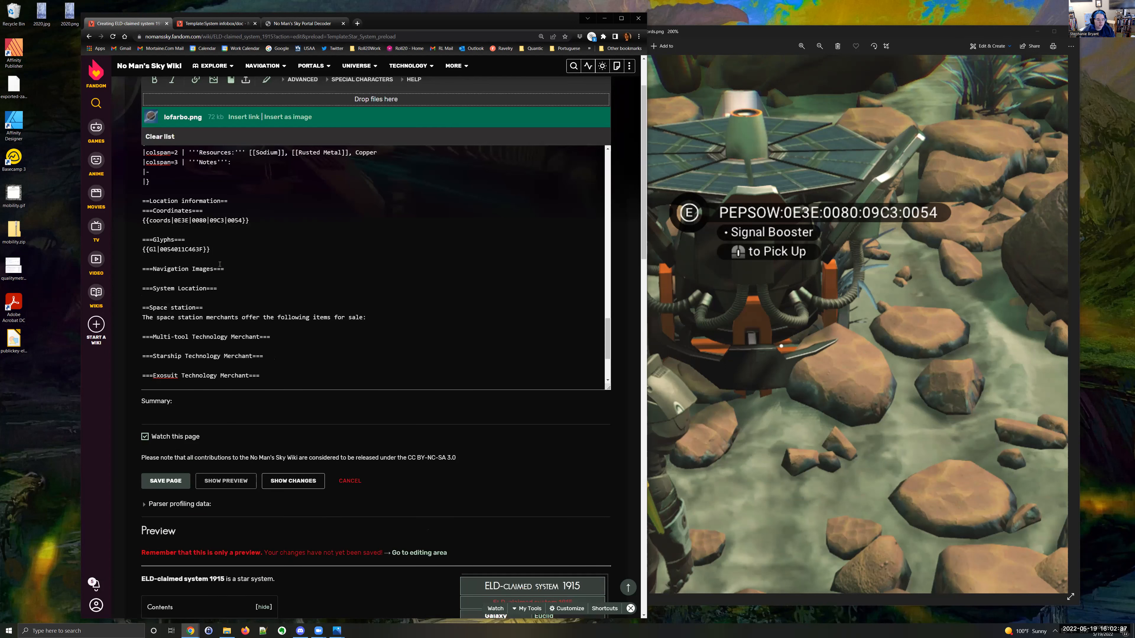
Step: Insert the image eld1915-galaxy.png at 400px width under the Navigation Images heading
left_click(224, 279)
key("Return")
scroll(224, 280, "down", 2)
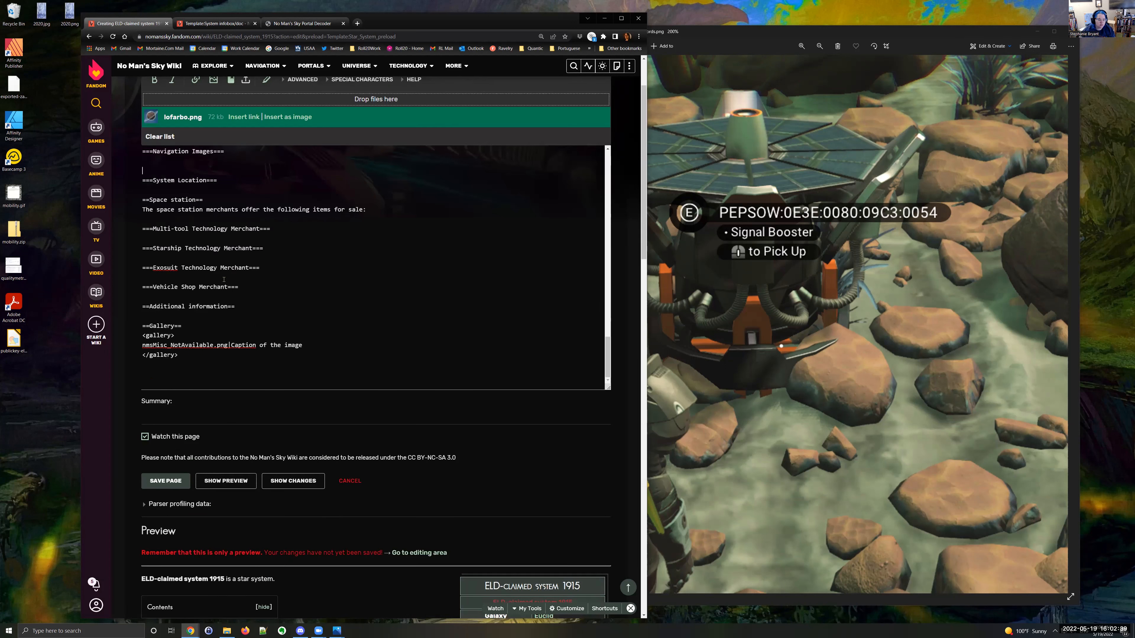
scroll(224, 279, "up", 3)
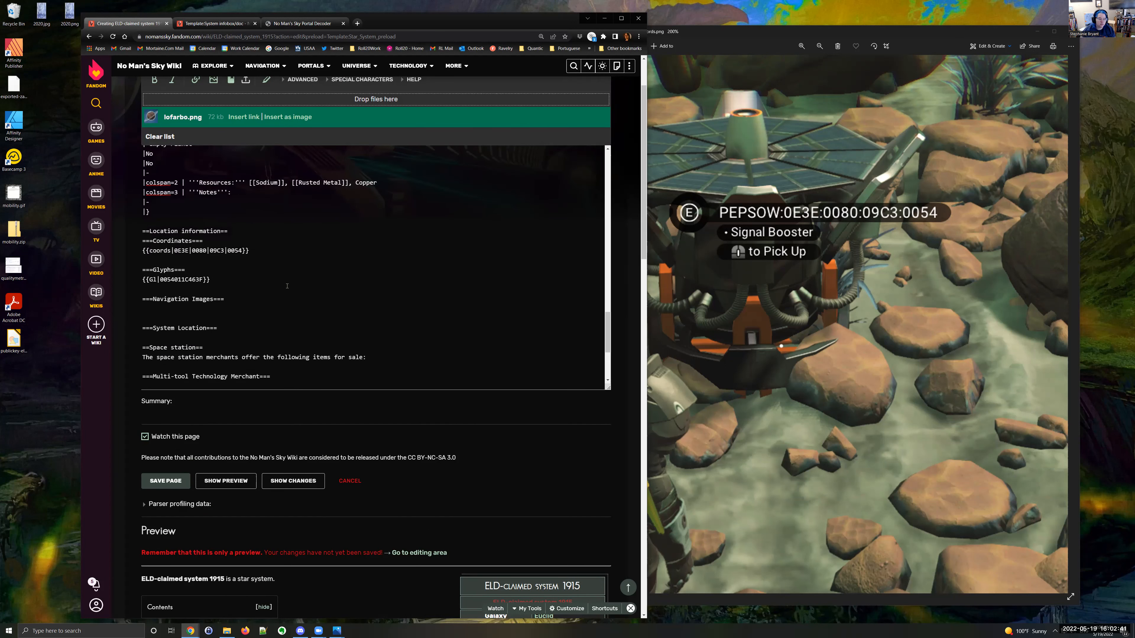
left_click(1067, 32)
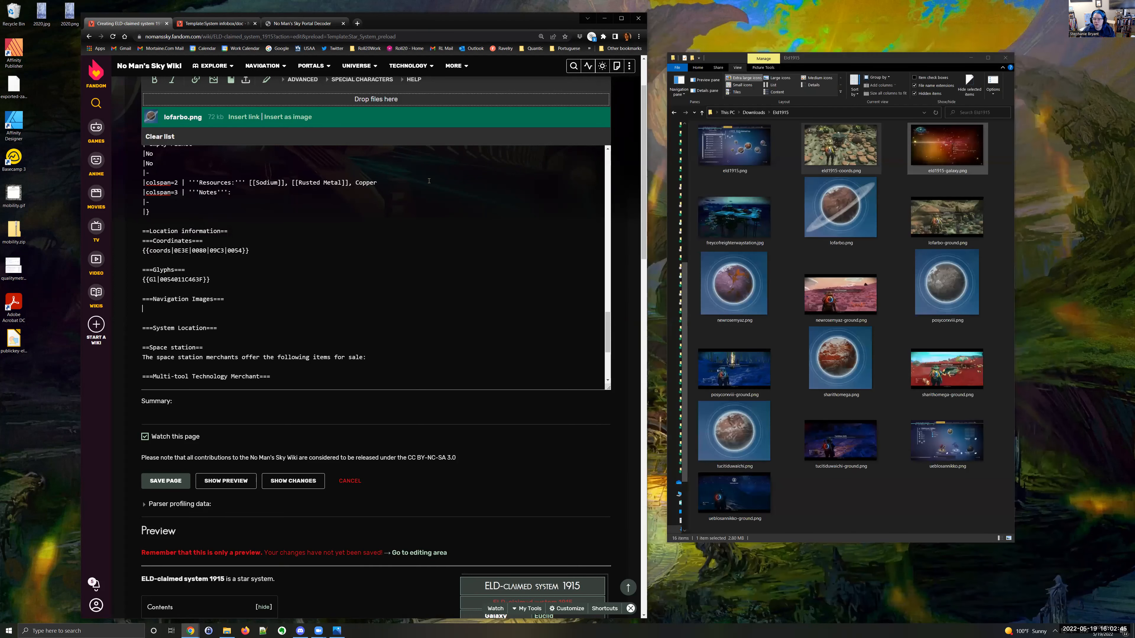
left_click(209, 302)
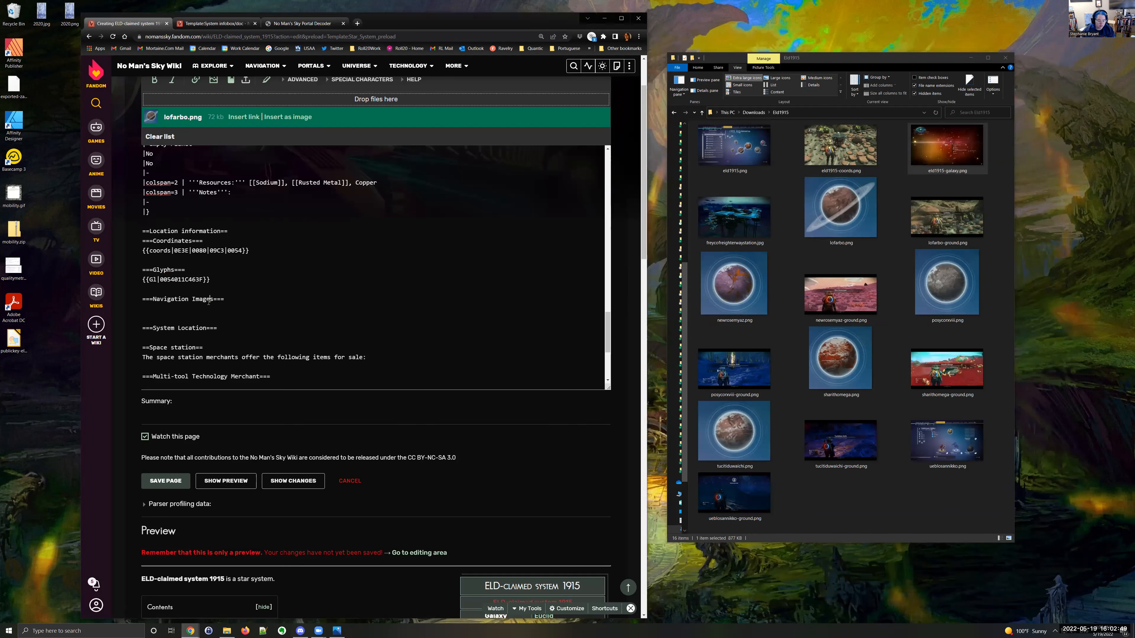
type("[[File:eld191")
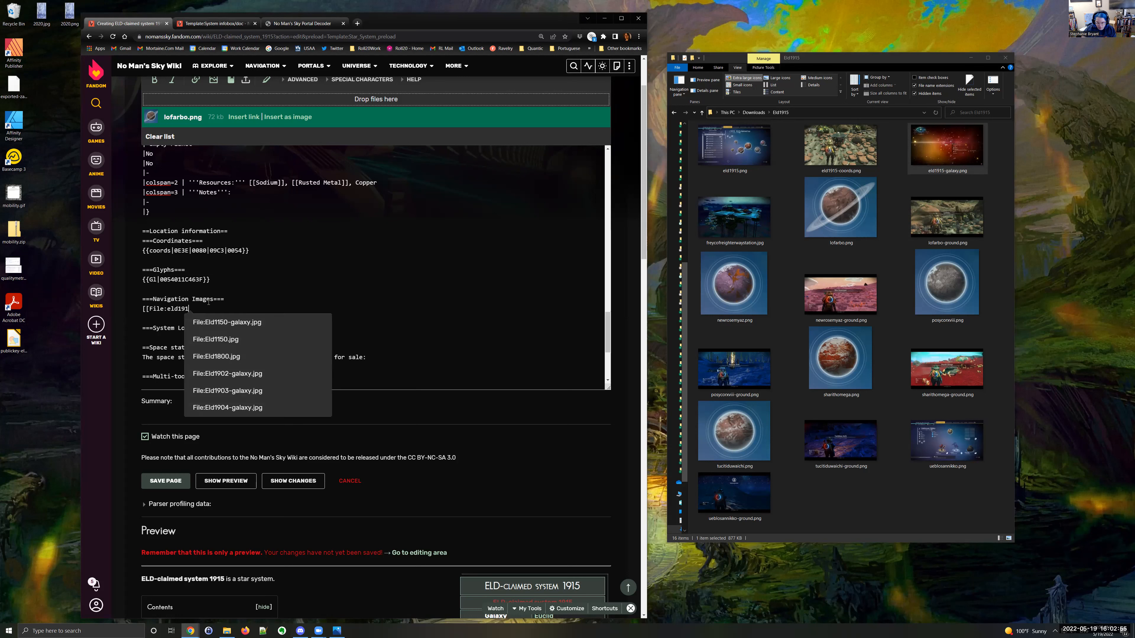
type("56-galazy")
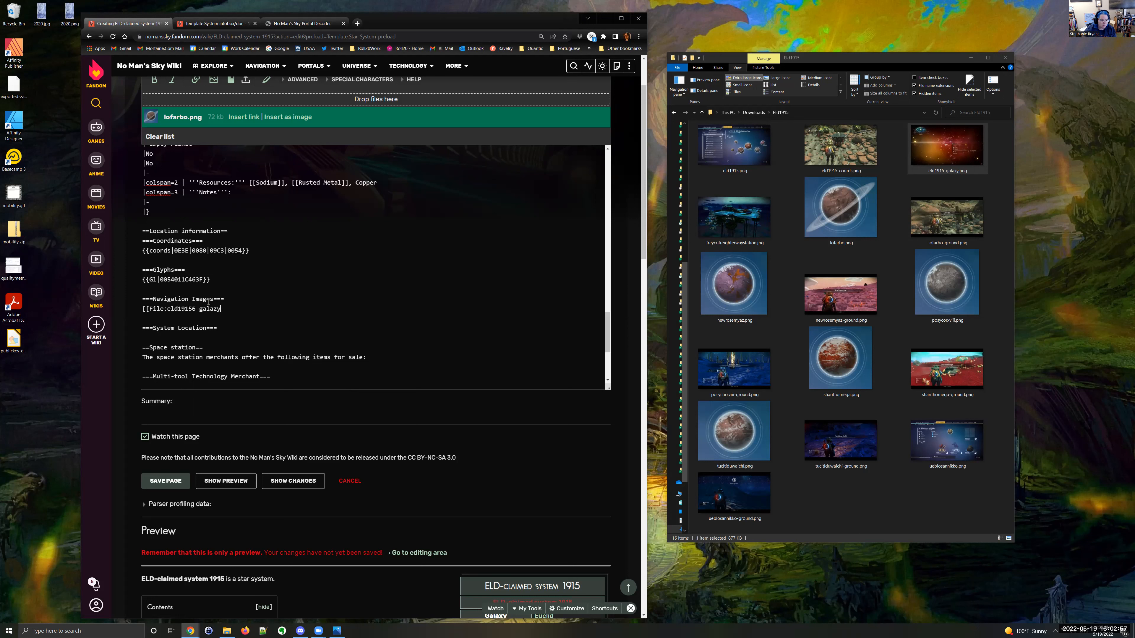
key("Left")
key("BackSpace")
key("End")
key("BackSpace")
key("BackSpace")
type("xy.png|400px]")
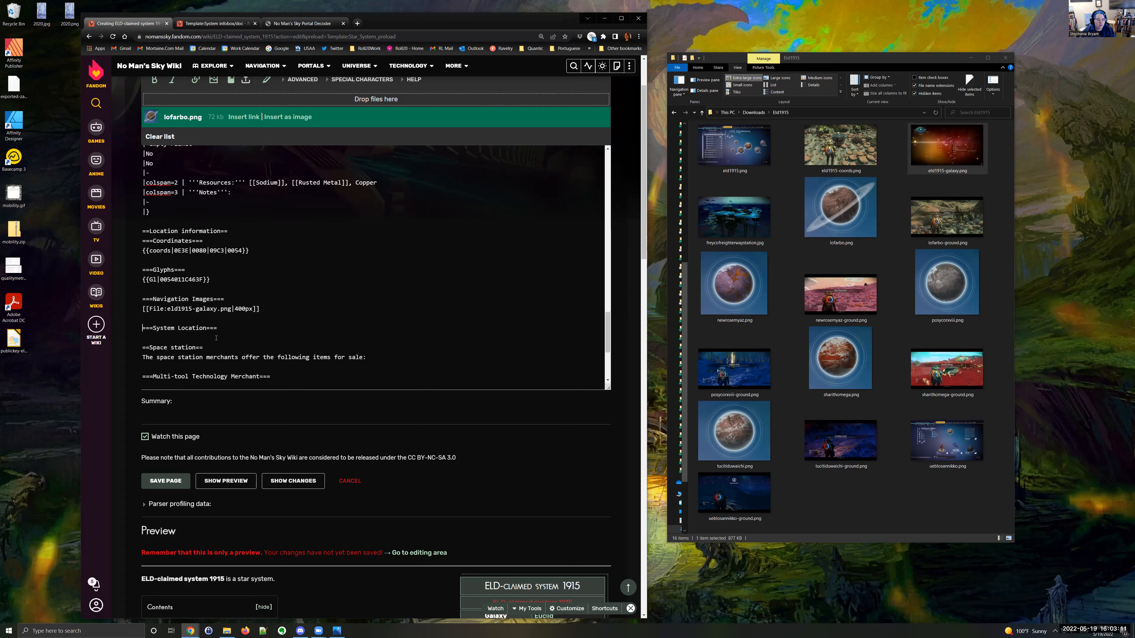
scroll(265, 362, "down", 4)
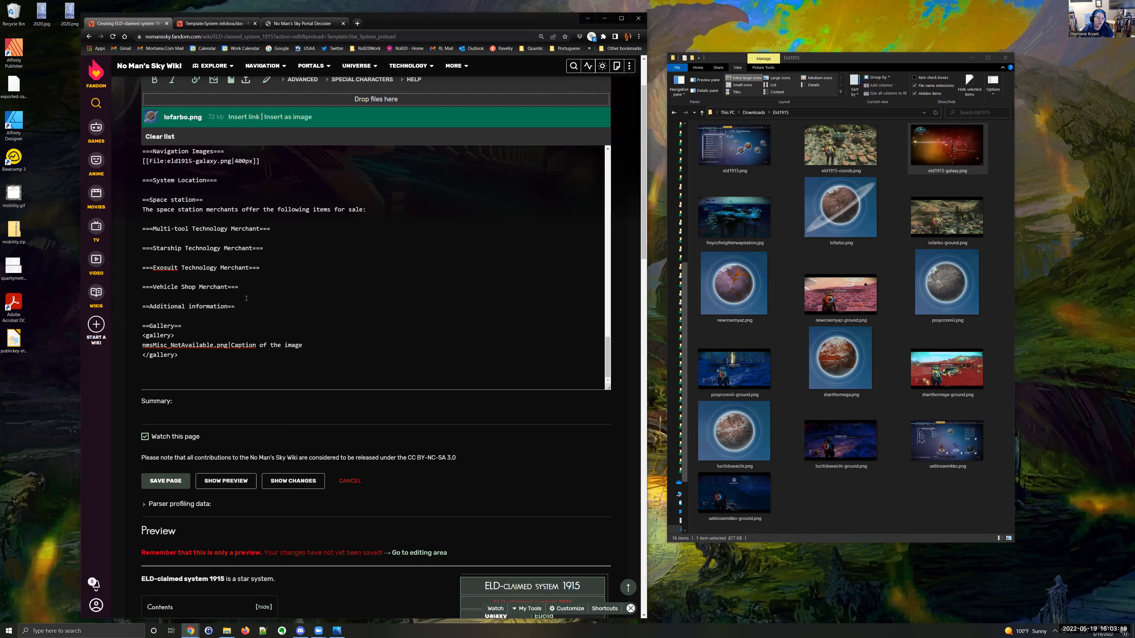
left_click(239, 256)
scroll(324, 308, "up", 10)
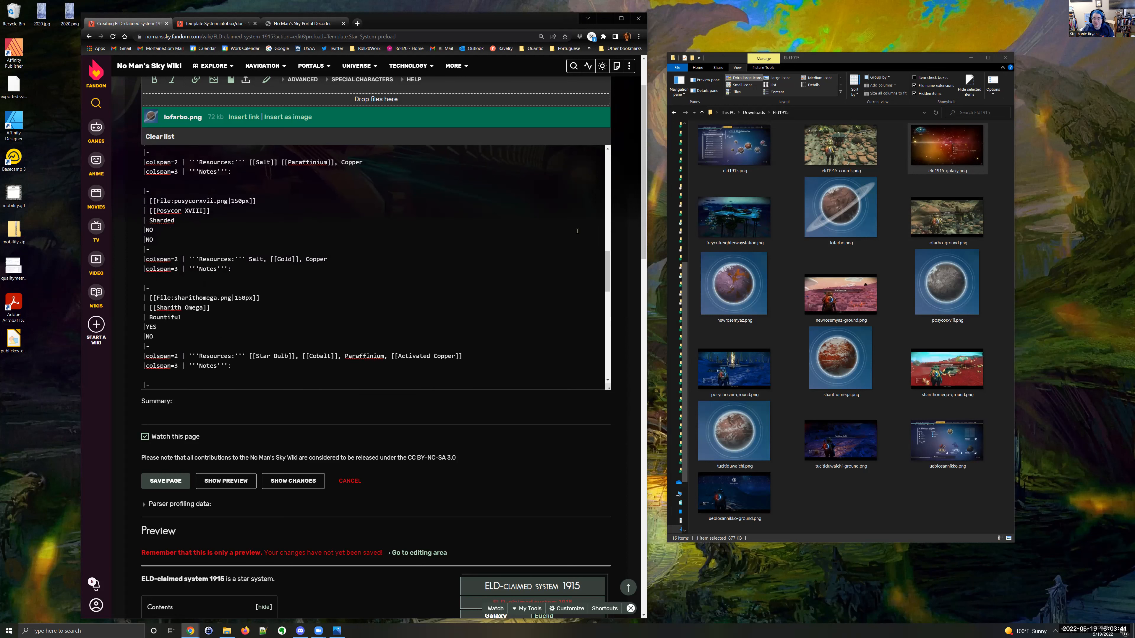
Step: Open the ueblosannikko.png screenshot from the Eld1915 folder in Photos for cropping
left_click(729, 163)
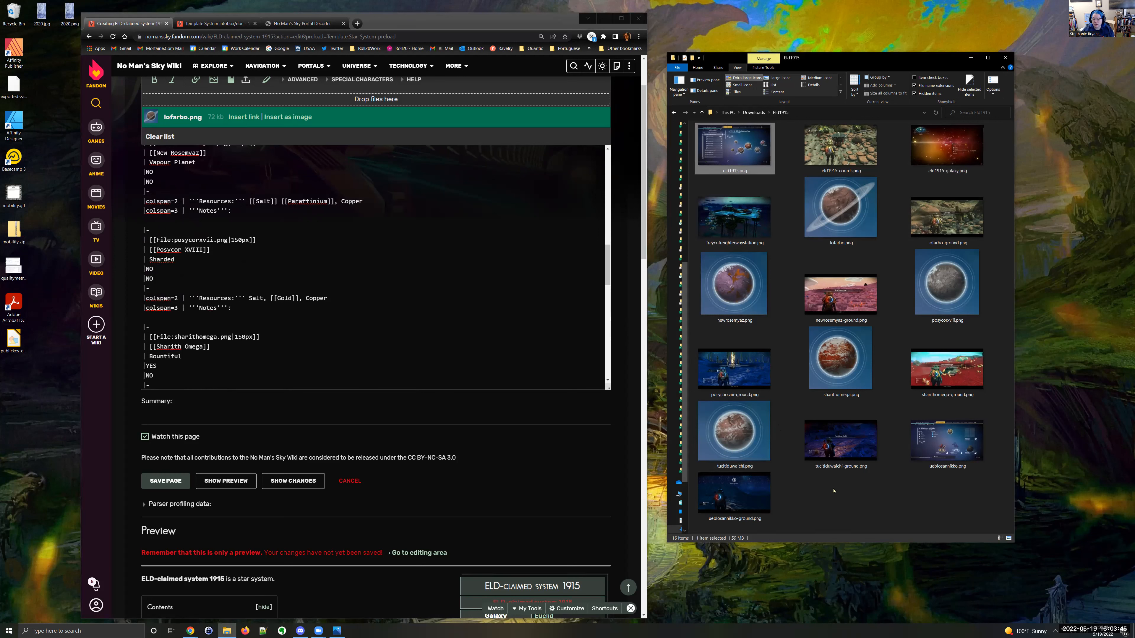
left_click(948, 443)
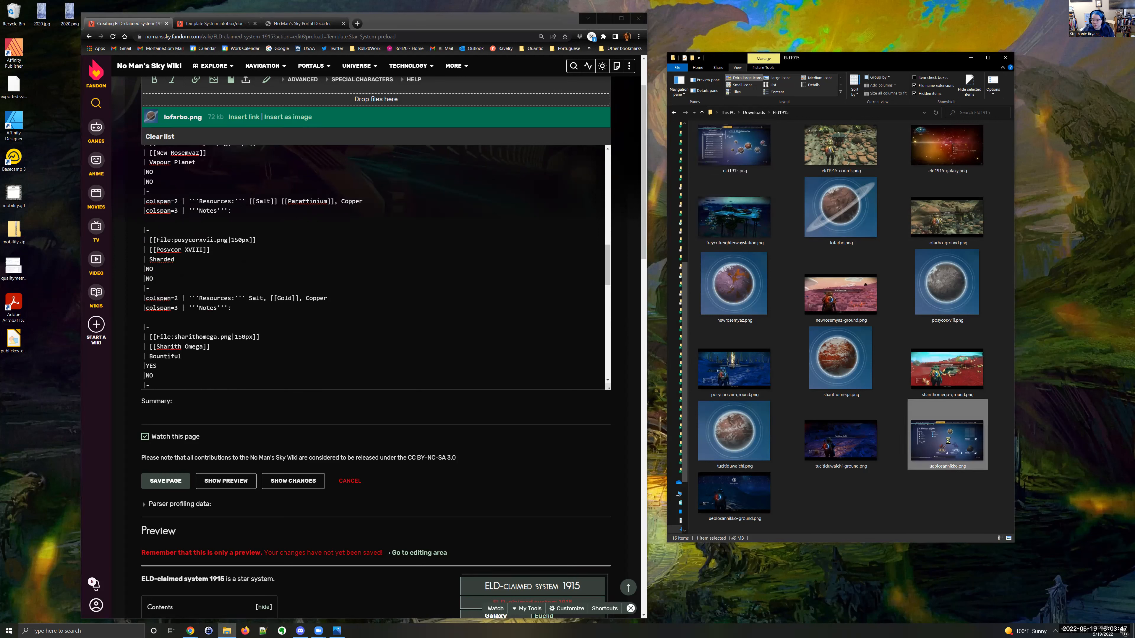
right_click(948, 443)
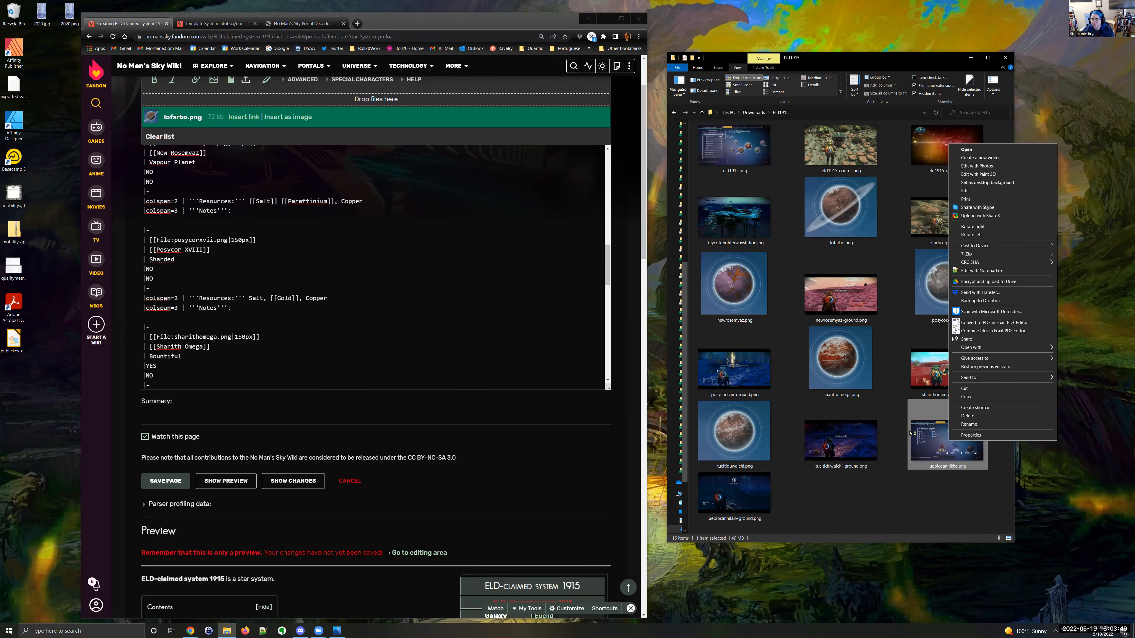
left_click(918, 431)
double_click(919, 431)
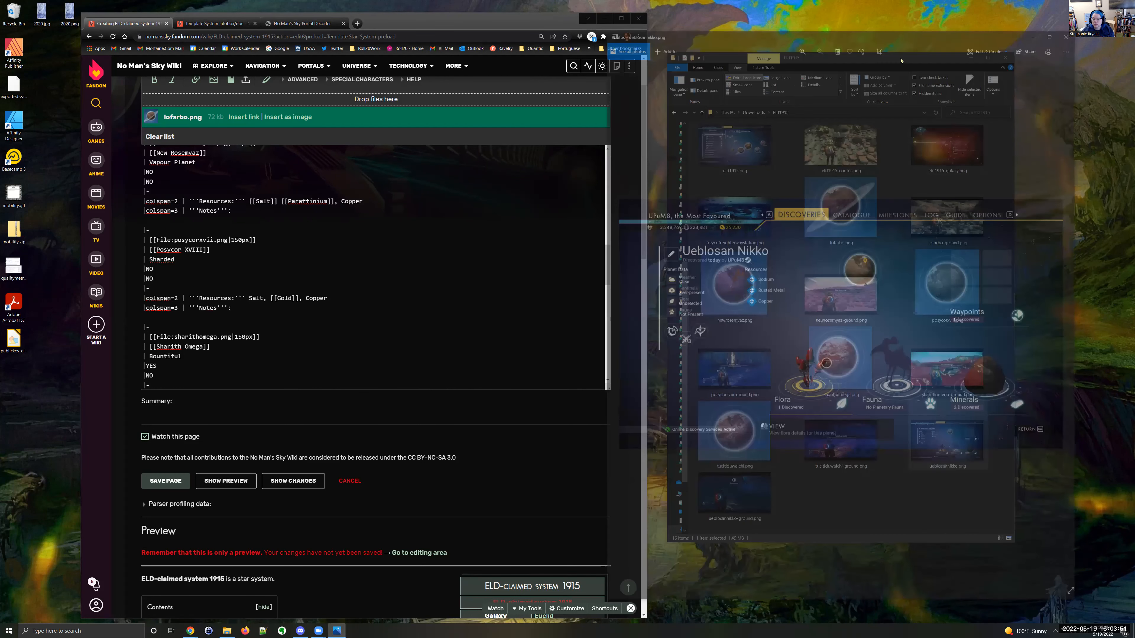
left_click(990, 49)
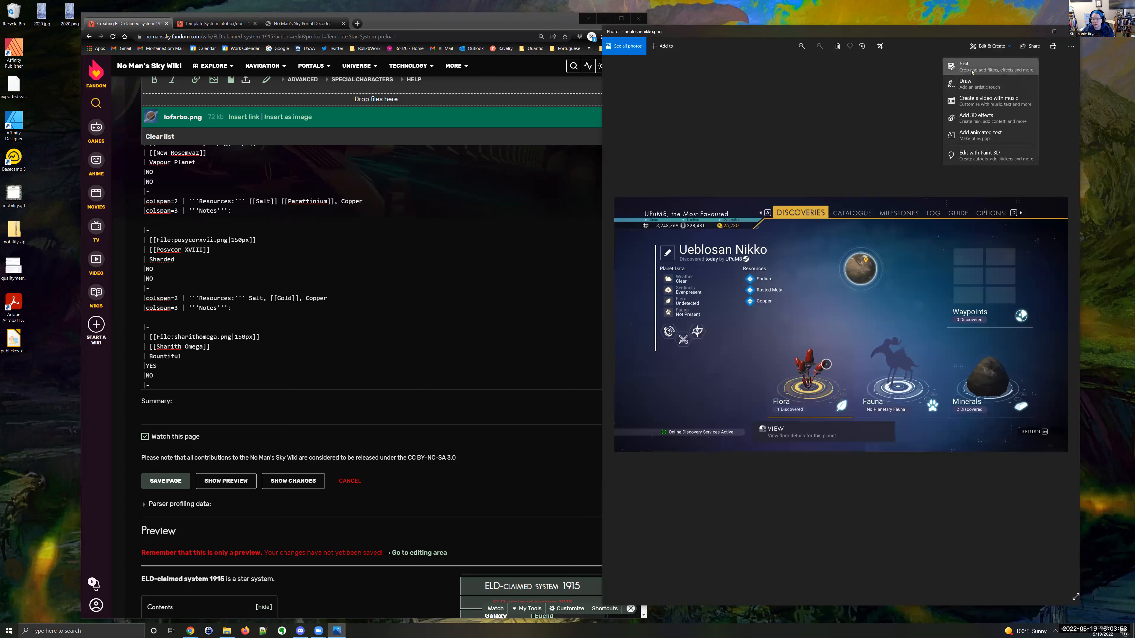
left_click(978, 67)
Step: Crop the Ueblosan Nikko screenshot closely around the planet globe and save it over ueblosannikko.png
left_click_drag(615, 233, 782, 272)
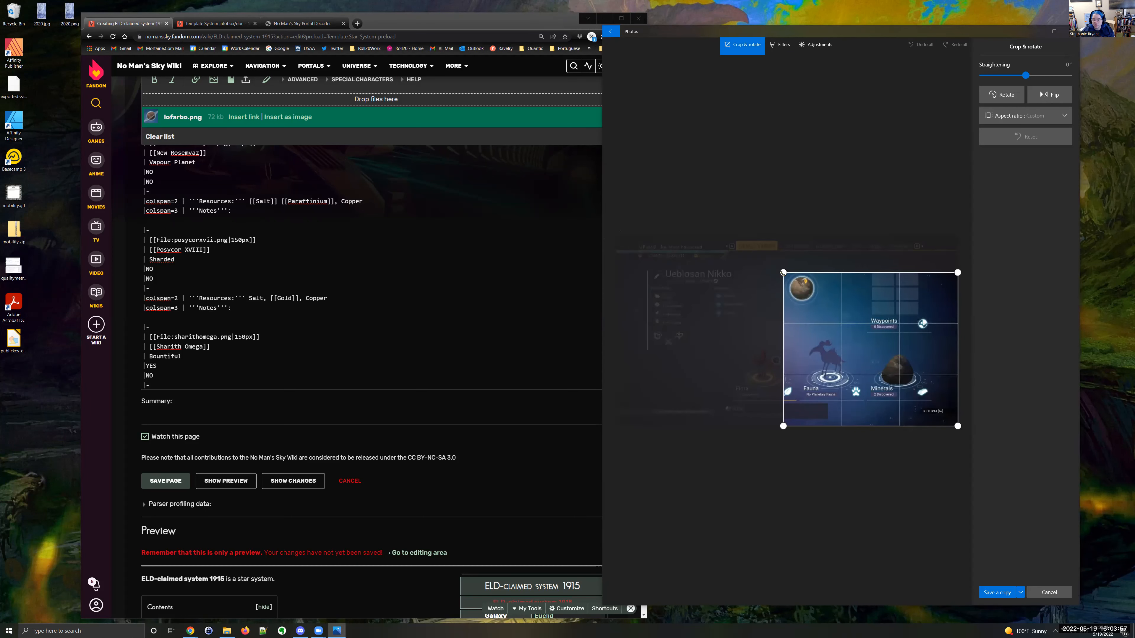
left_click_drag(958, 480, 697, 249)
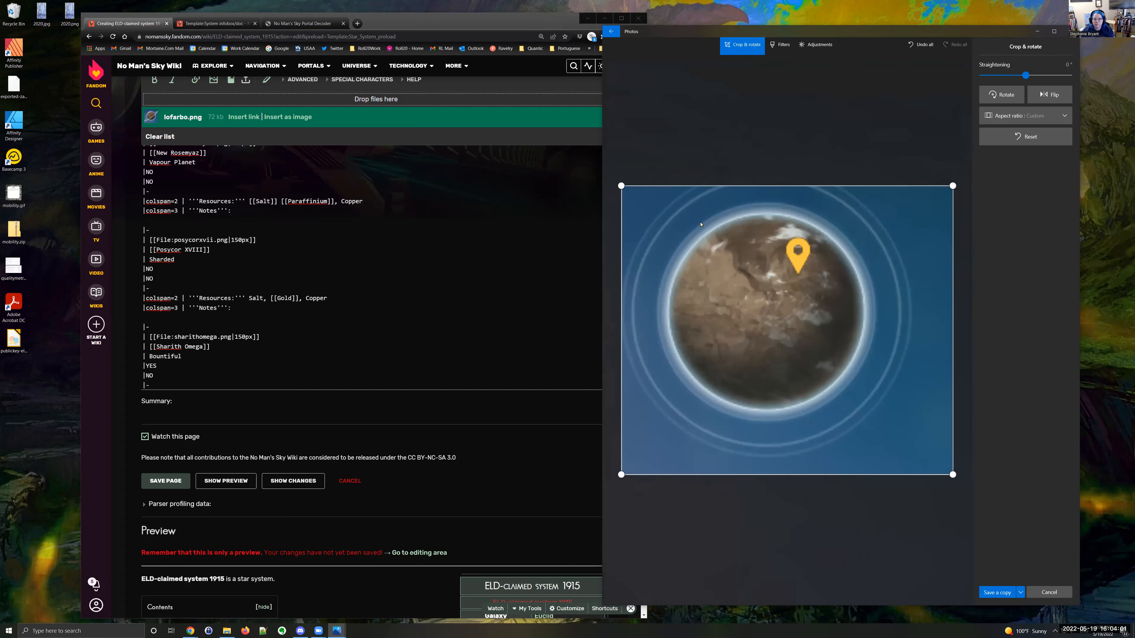
left_click_drag(717, 185, 717, 152)
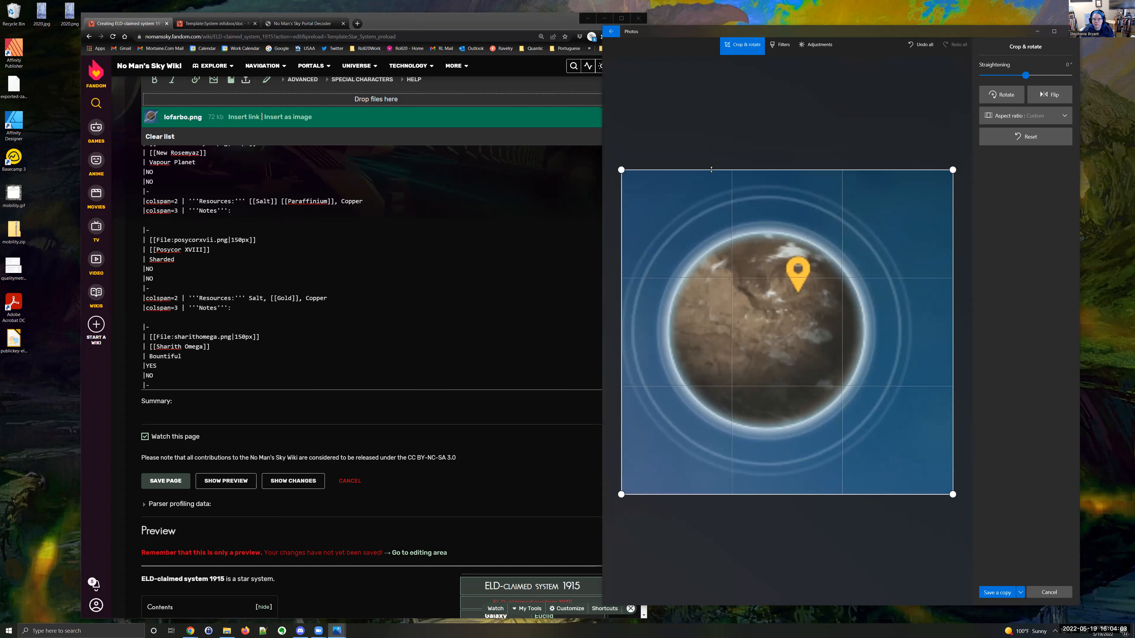
left_click(999, 592)
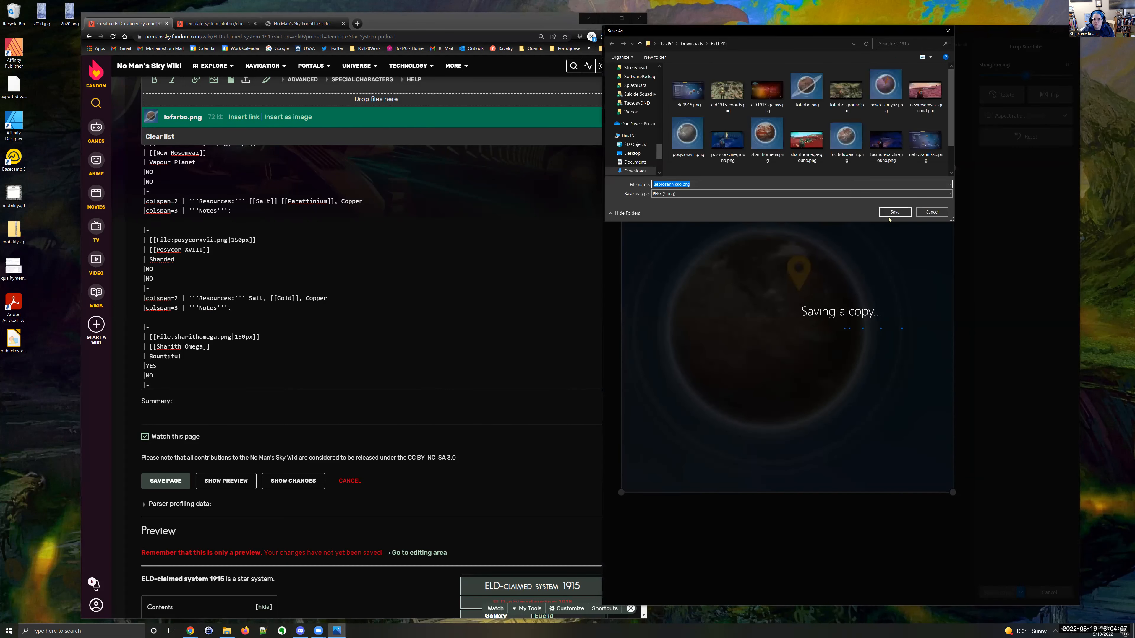
left_click(890, 214)
left_click(584, 316)
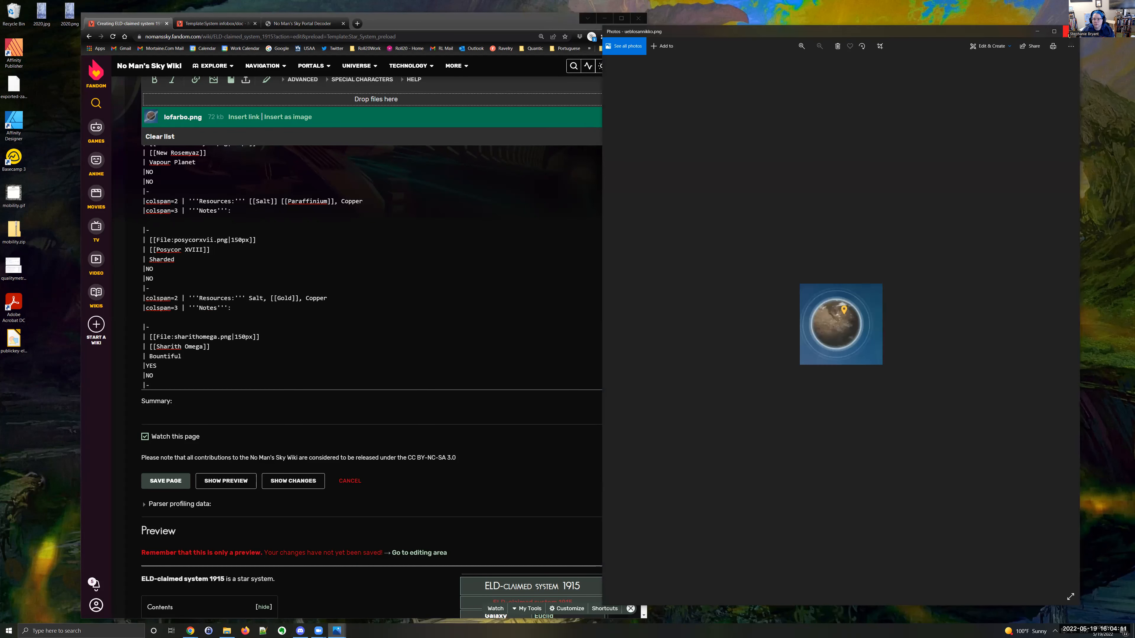
Step: Add all images in the Eld1915 folder except eld1915-coords.png and lofarbo.png to the wiki page's upload list
left_click(947, 436)
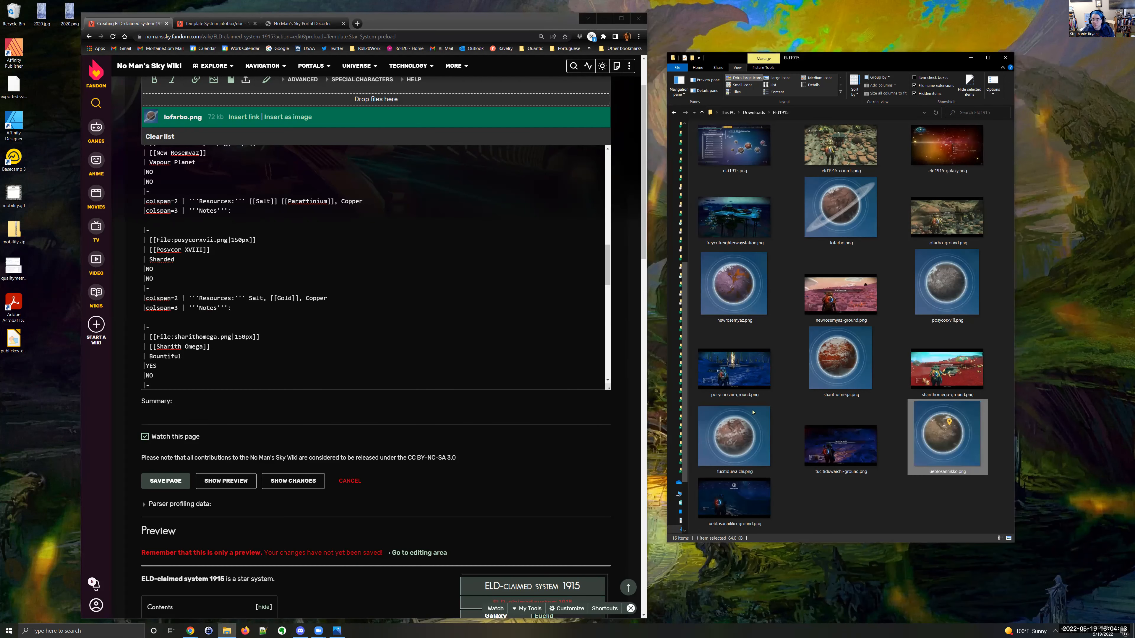
left_click(734, 435, "ctrl")
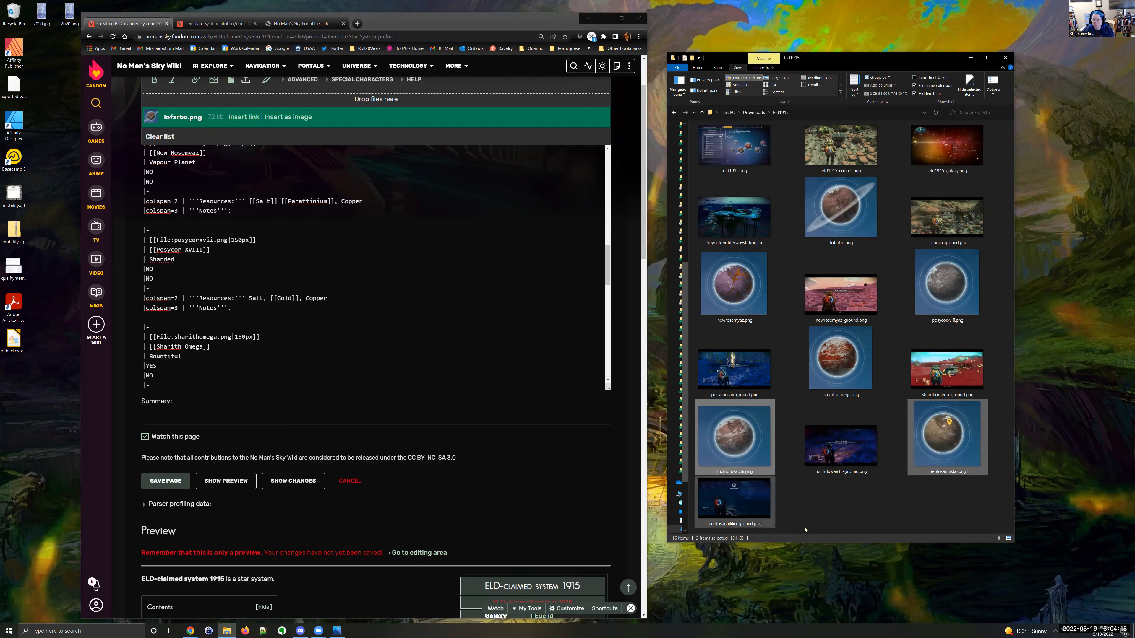
left_click_drag(992, 529, 691, 127)
left_click(804, 152, "ctrl")
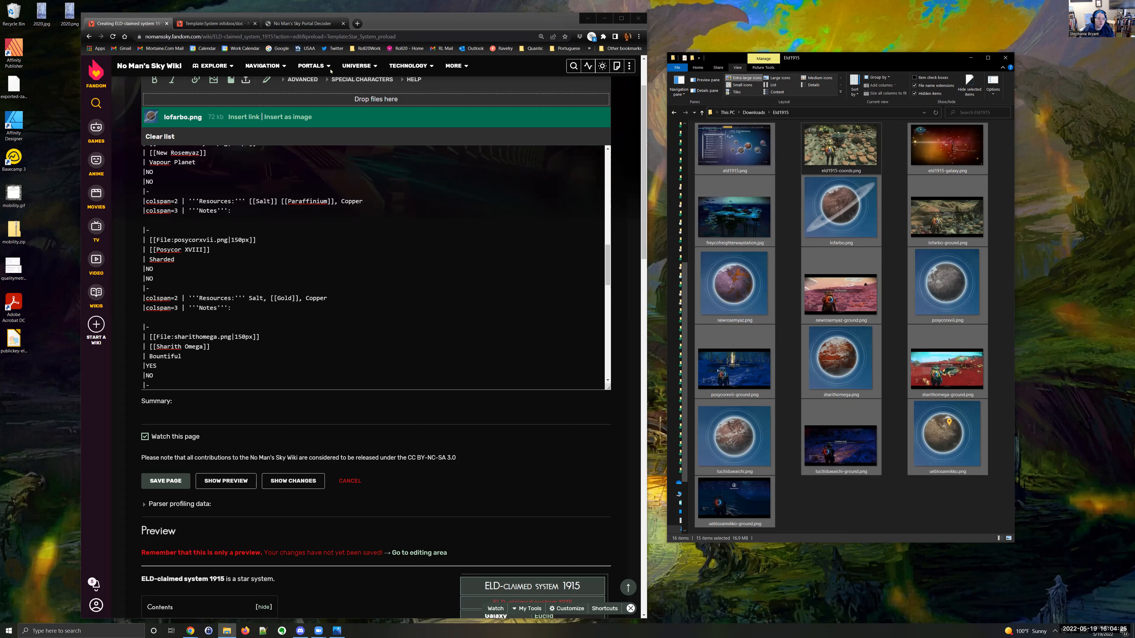
left_click(840, 210, "ctrl")
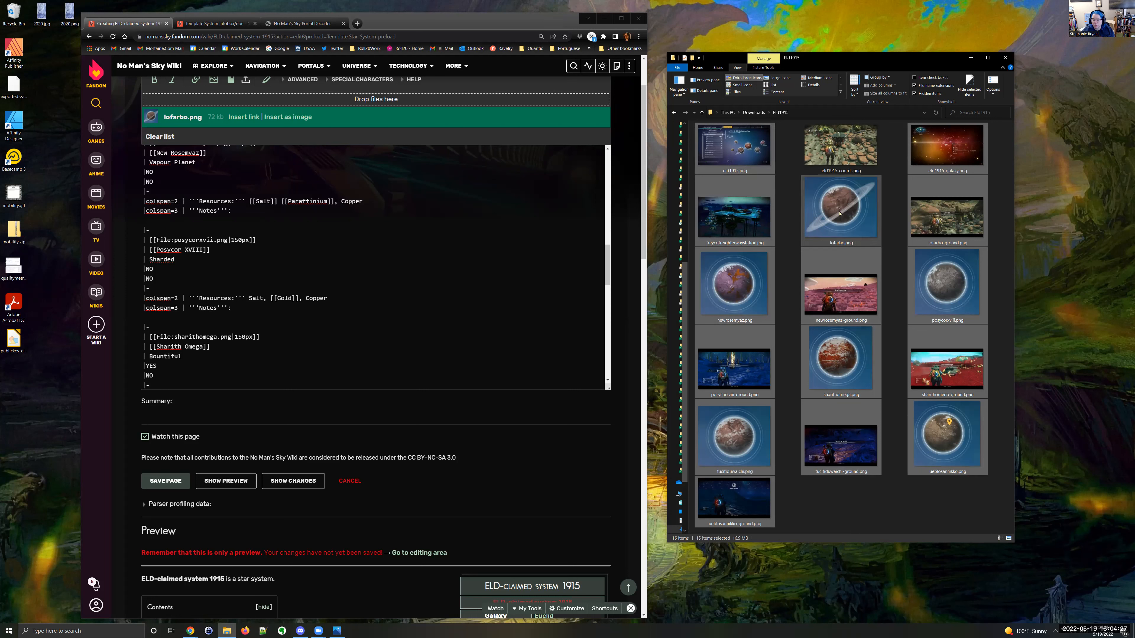
left_click_drag(738, 296, 427, 114)
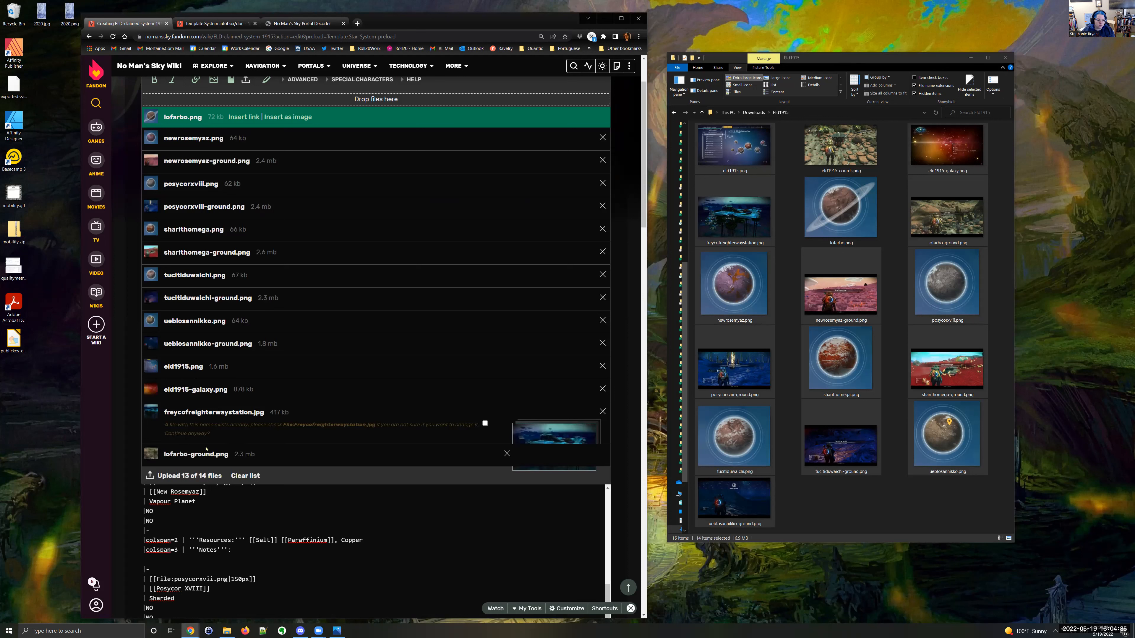
Step: Remove freycofreighterwaystation.jpg from the upload list and upload all remaining files
left_click(602, 411)
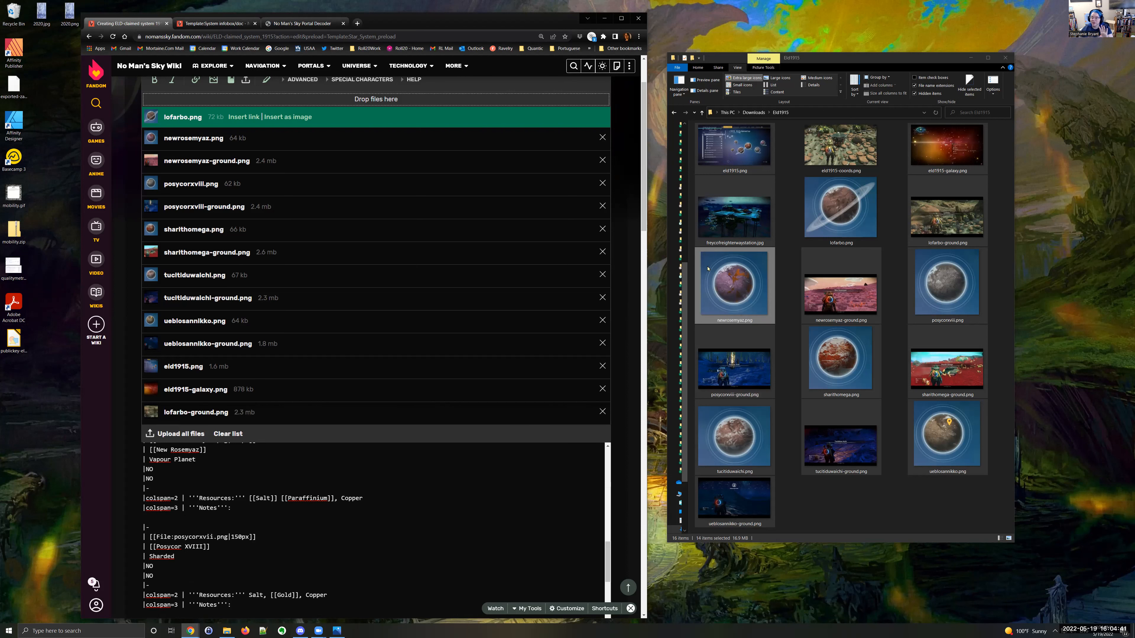
scroll(268, 380, "down", 2)
scroll(281, 320, "up", 2)
scroll(282, 320, "up", 2)
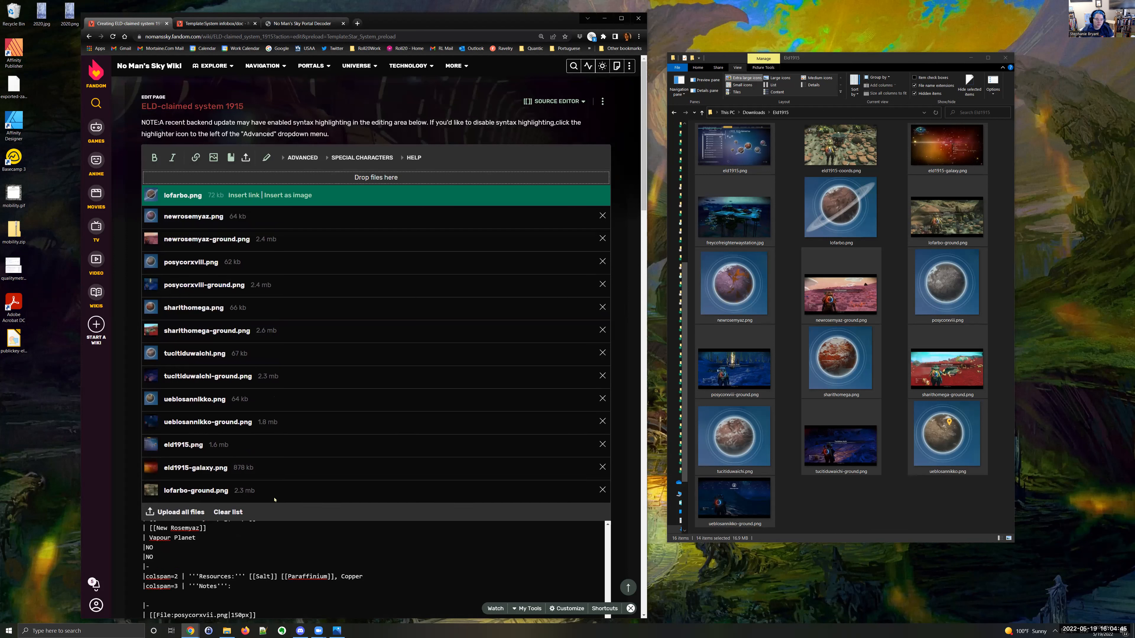
left_click(178, 512)
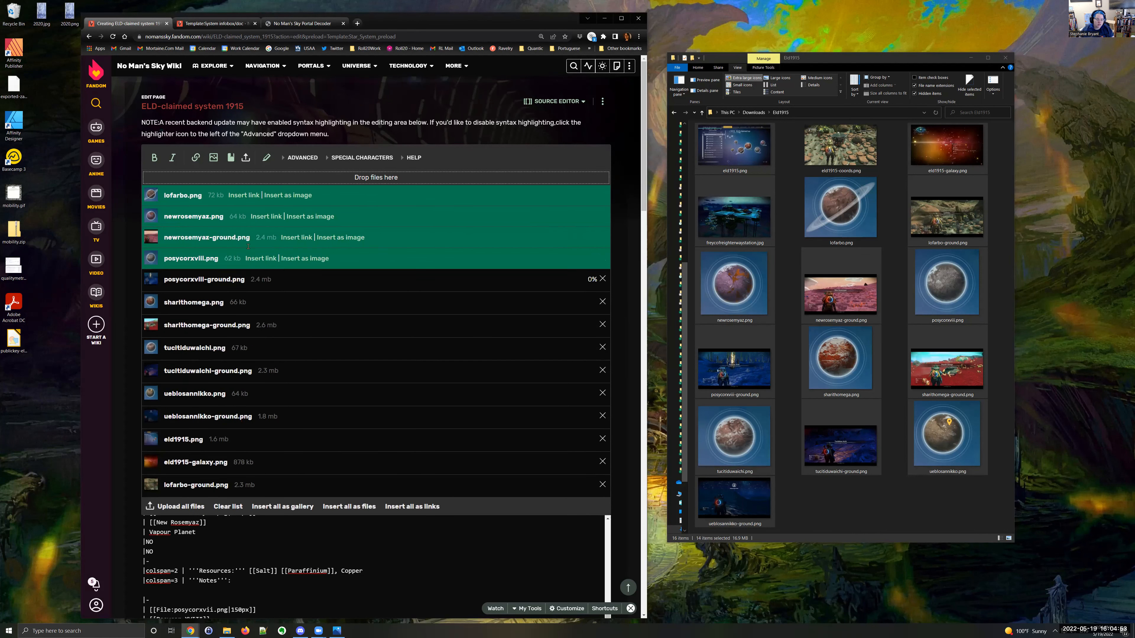
Step: Replace the placeholder gallery under the Gallery heading with a gallery of all the uploaded files
scroll(247, 246, "down", 3)
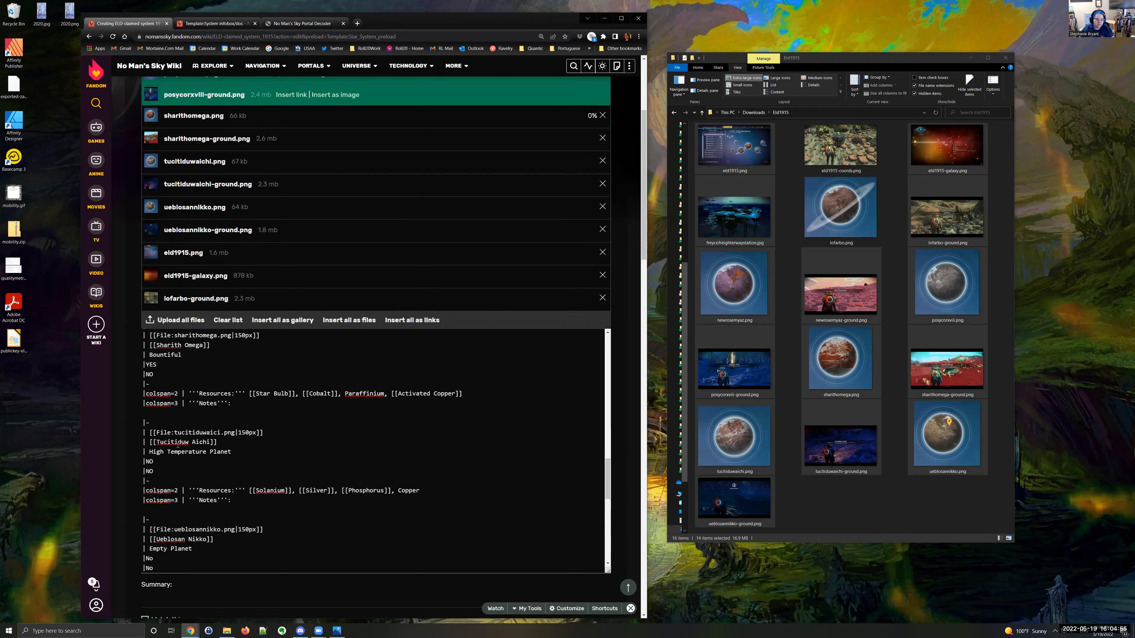
scroll(245, 434, "up", 8)
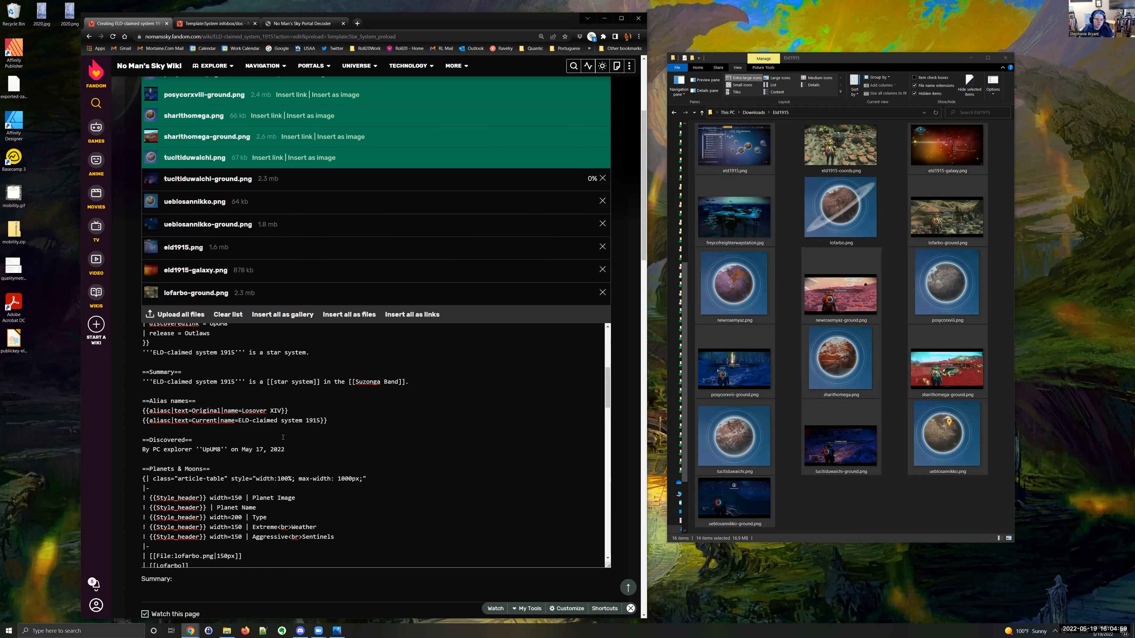
scroll(283, 437, "down", 5)
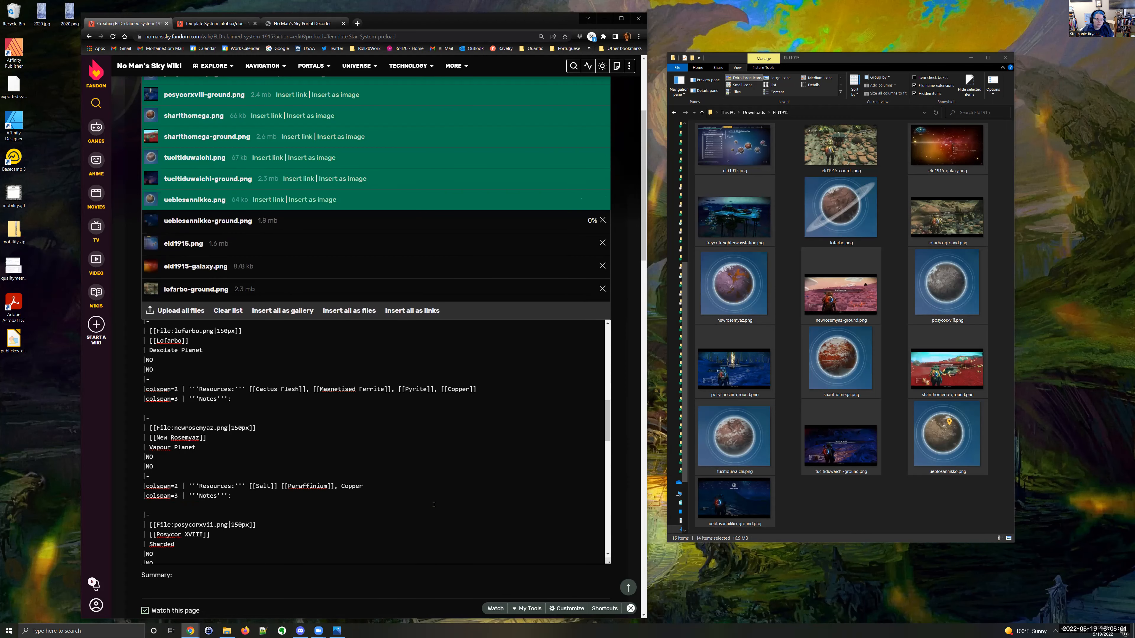
scroll(402, 503, "down", 10)
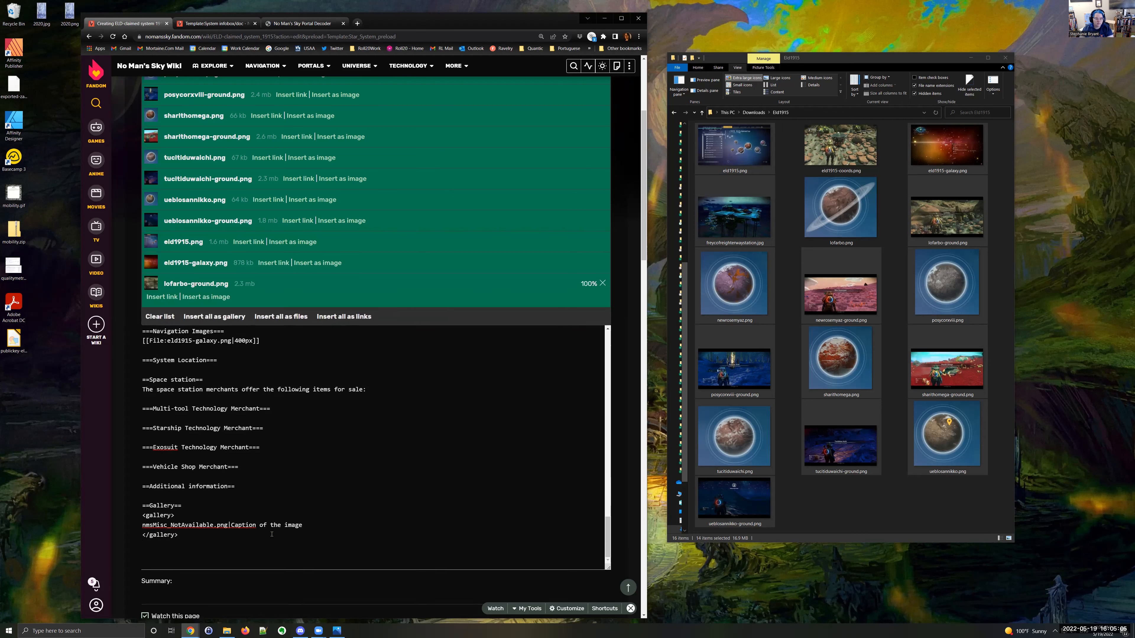
key("shift+Up")
key("shift+Up")
key("shift+Up")
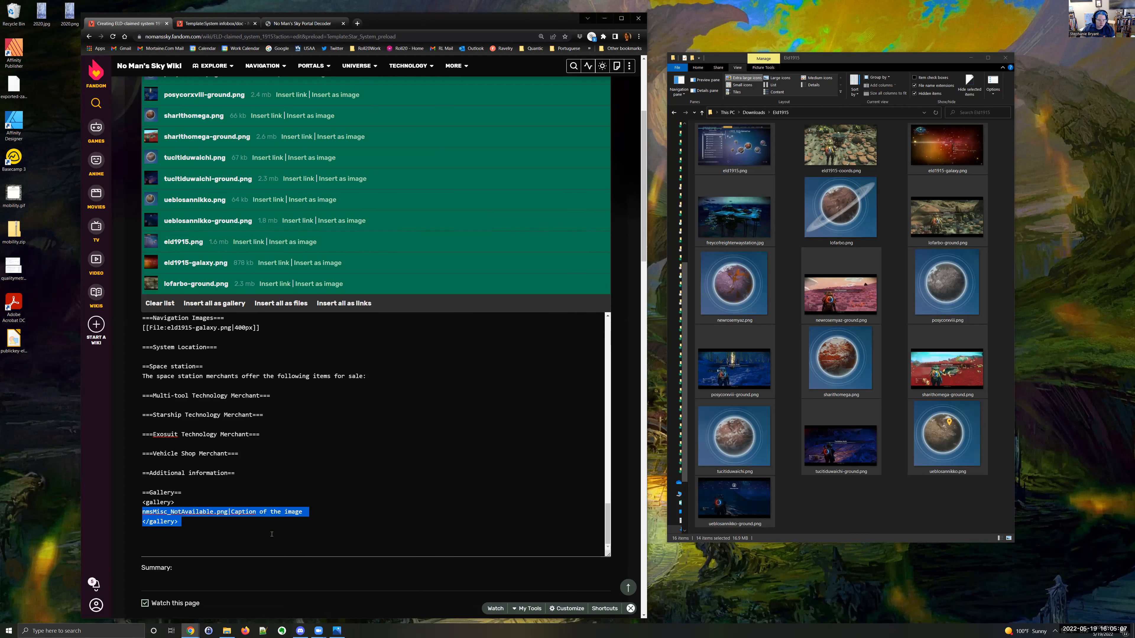
key("BackSpace")
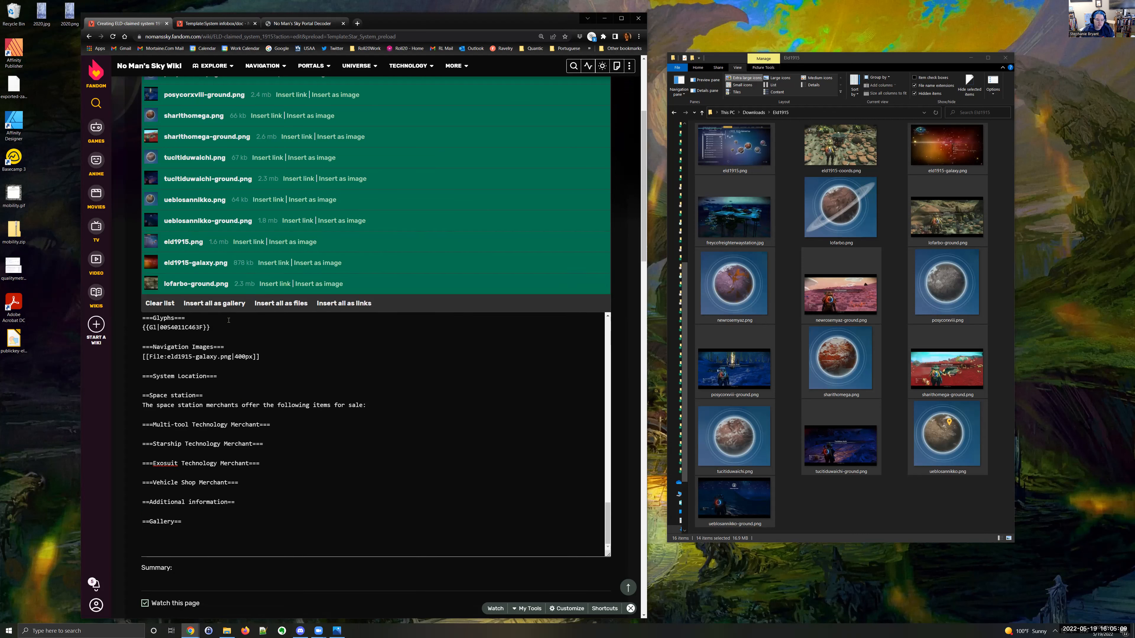
left_click(224, 305)
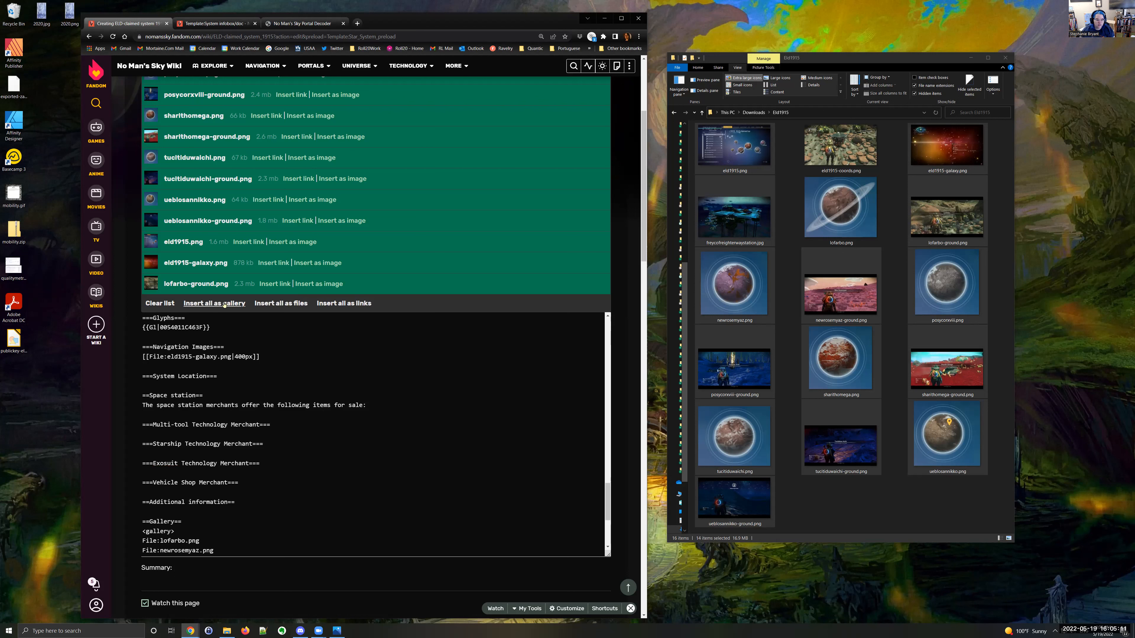
Step: Remove lofarbo.png, newrosemyaz.png, posycorxviii.png and sharithomega.png from the gallery, keeping their ground images
scroll(209, 387, "down", 3)
key("Up")
key("Up")
key("Up")
key("Up")
key("Up")
key("Up")
key("Up")
key("Up")
key("Up")
key("Up")
key("Up")
key("Up")
key("Up")
key("Up")
key("Up")
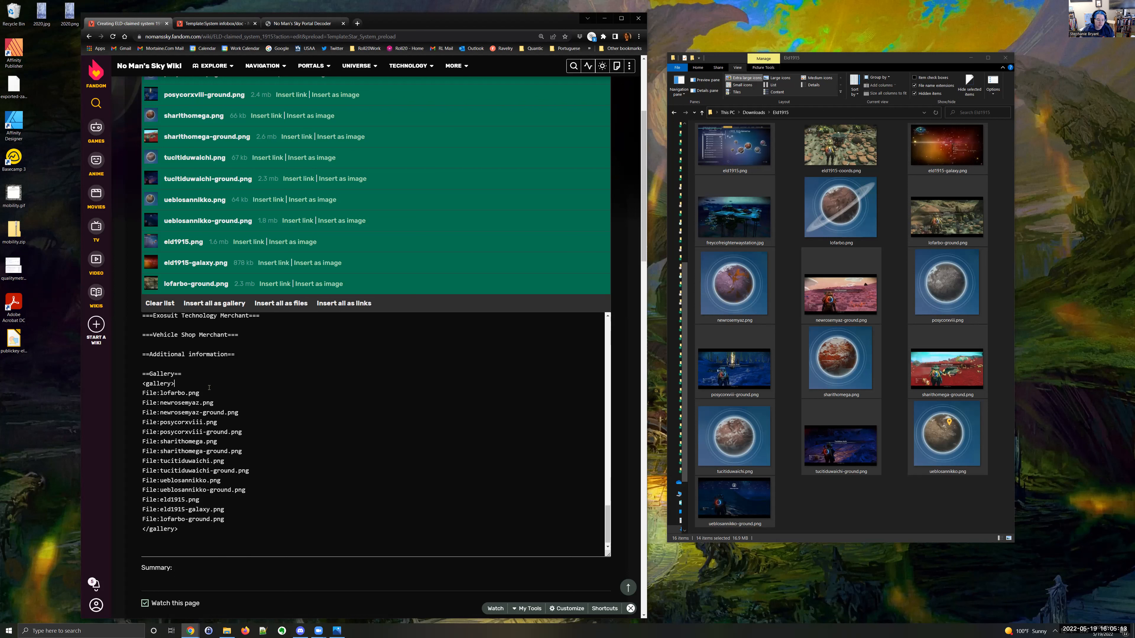
key("shift+Down")
key("shift+Down")
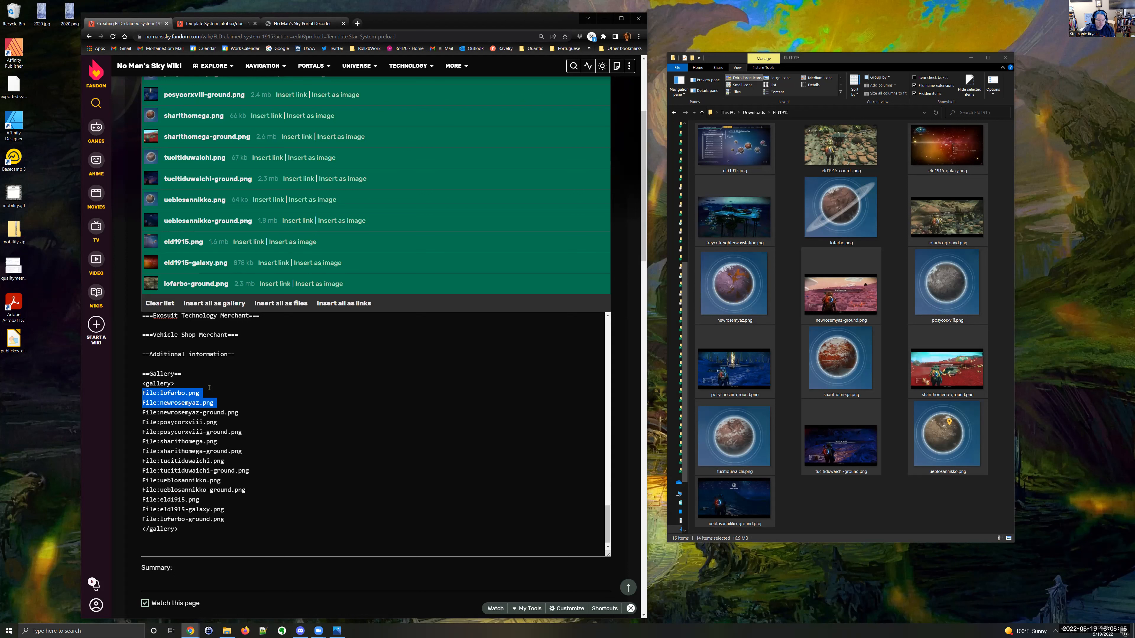
key("Delete")
key("Down")
key("shift+Down")
key("Delete")
key("shift+Down")
key("Delete")
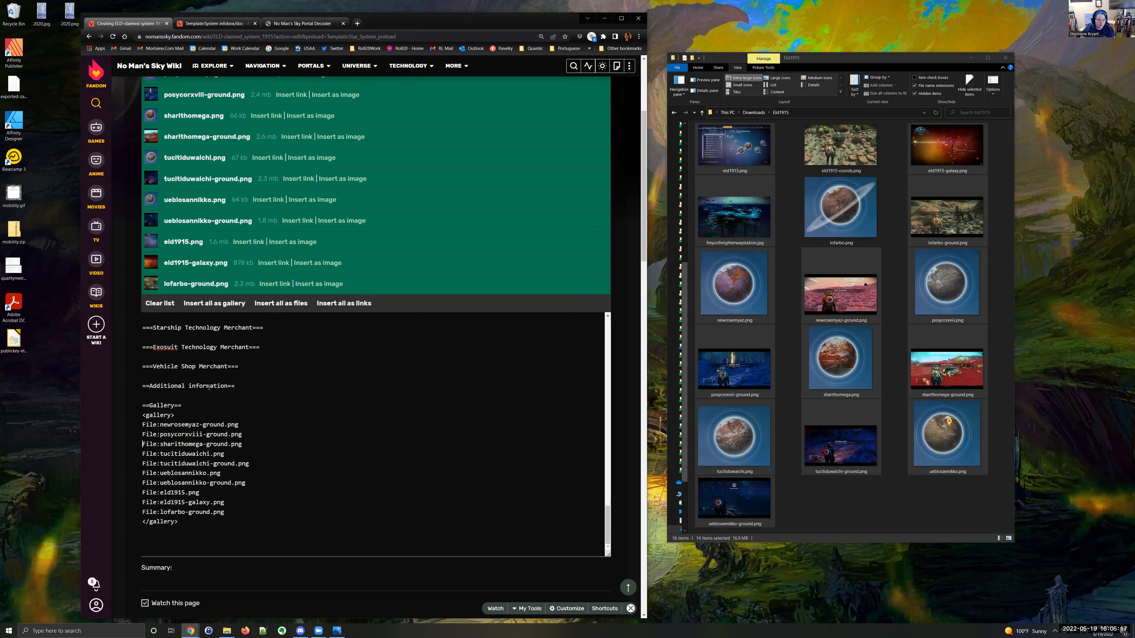
Step: Remove tucitiduwaichi.png, ueblosannikko.png, eld1915.png and eld1915-galaxy.png from the gallery so only ground images remain
key("shift+Down")
key("Delete")
key("Down")
key("shift+Down")
key("Delete")
key("Down")
key("shift+Down")
key("Delete")
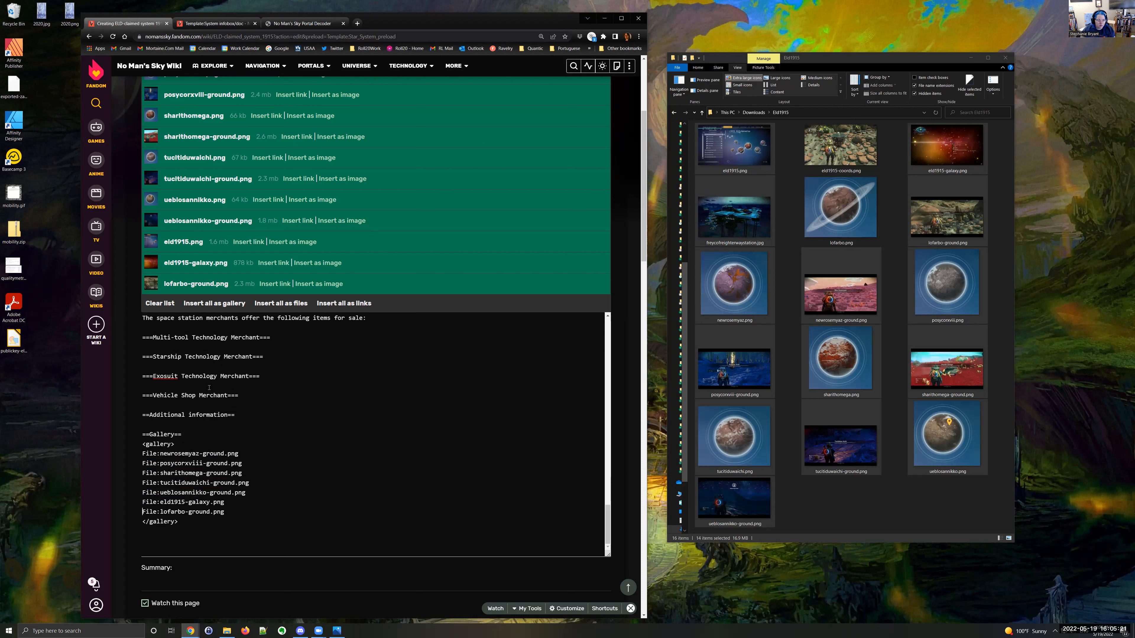
key("shift+Down")
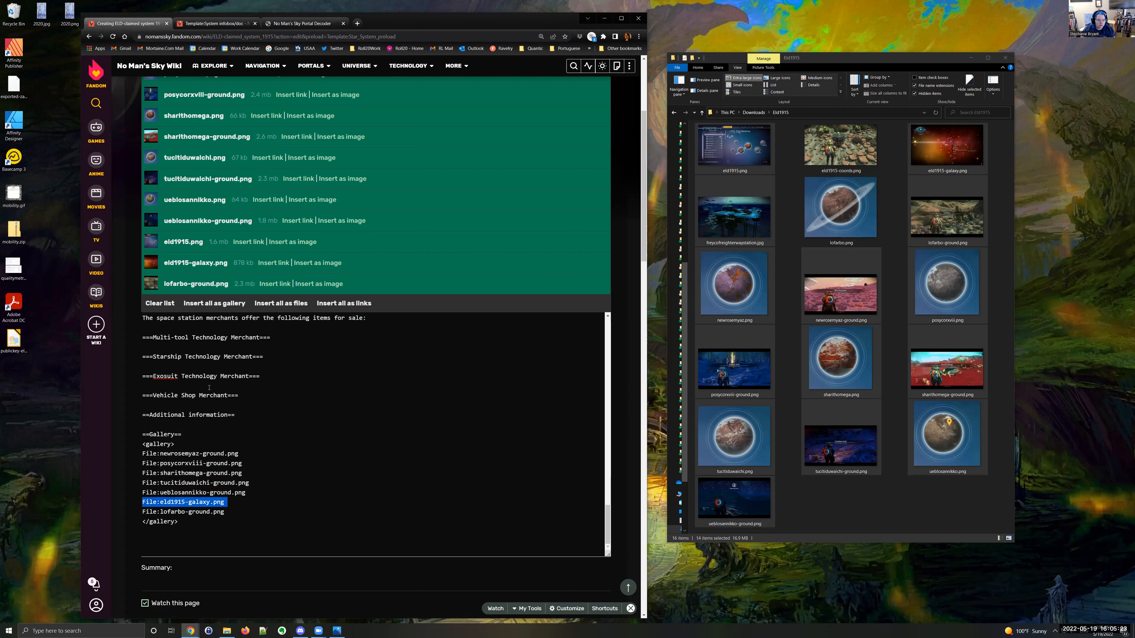
key("ctrl+z")
key("Delete")
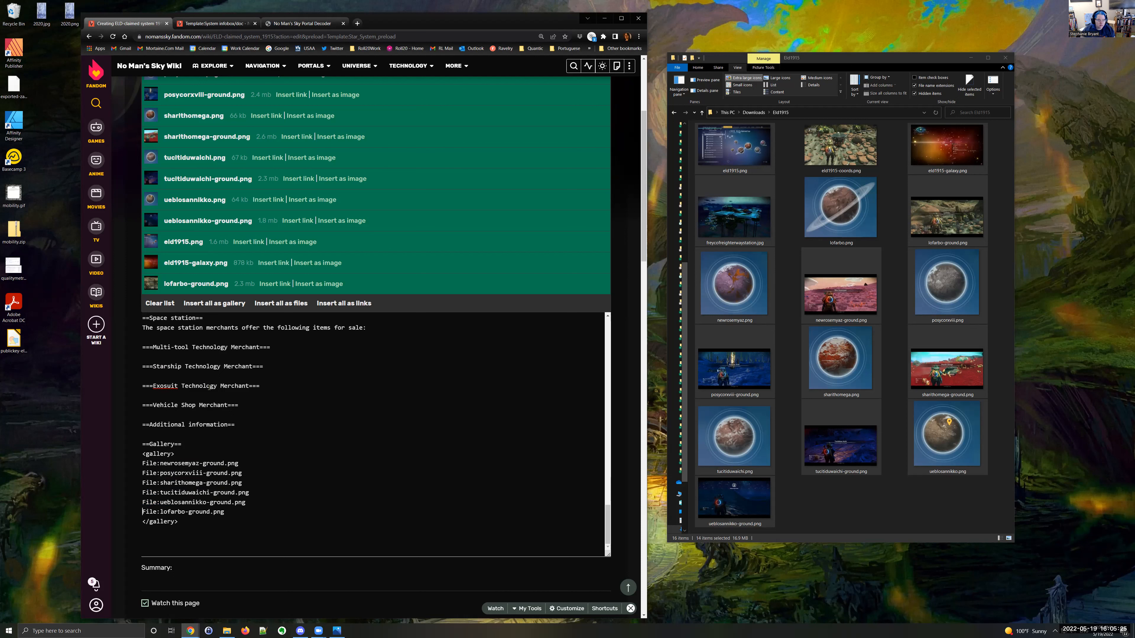
Step: Caption the first three gallery images New Rosemyaz, Posycor XVIII and Sharith Omega
key("Up")
key("Up")
key("Up")
key("Up")
key("Up")
key("End")
type("|New Rosemyaz")
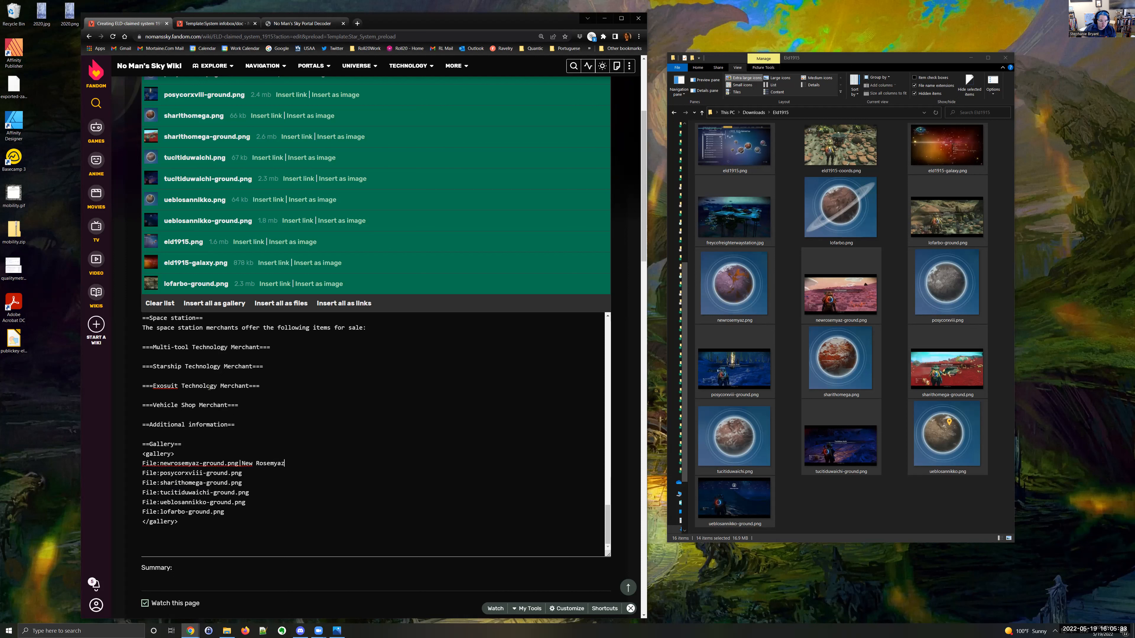
key("Down")
type("|Posycor VII")
type("X")
type("hari")
type("t")
type("h Omega")
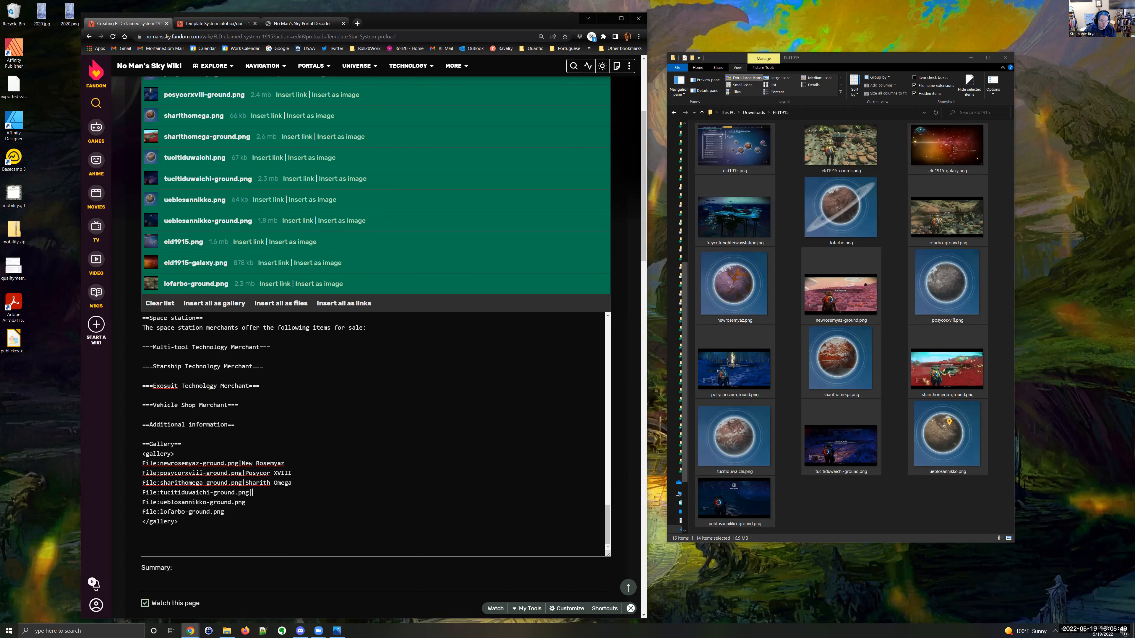
Step: Caption the last three gallery images Tucitiduw Aichi, Ueblosan Nikko and Lofarbo
type("itidu Wai")
key("BackSpace")
key("BackSpace")
key("BackSpace")
type("w Aichi")
type("|")
type("Ue")
type("blosann")
key("BackSpace")
type("Nikko")
key("Down")
type("|Loga")
type("arbo")
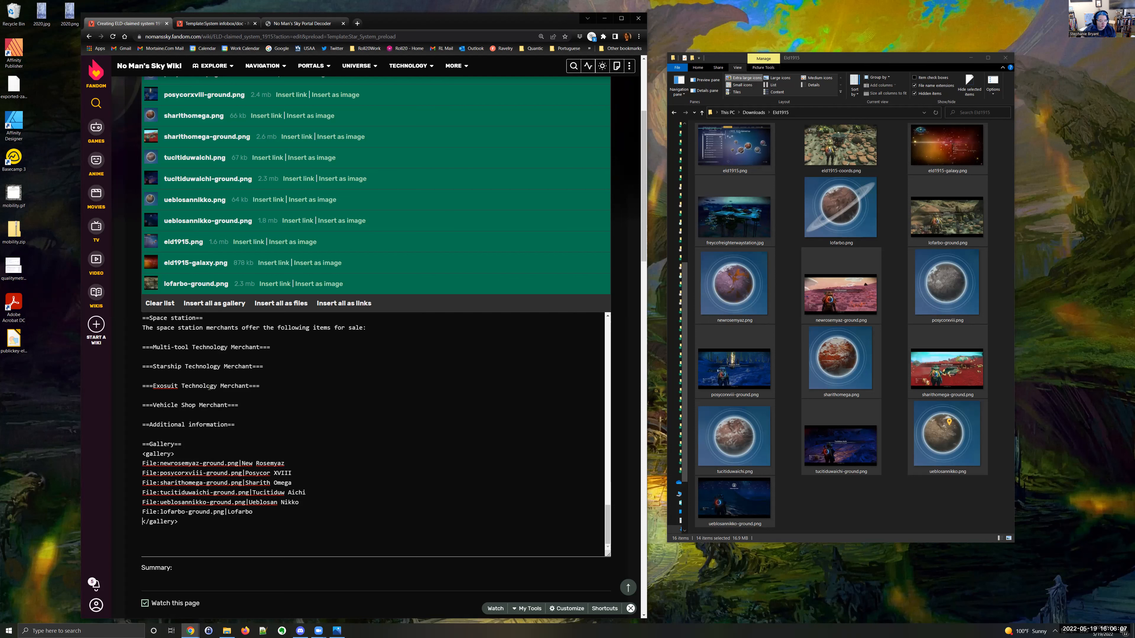
Step: Preview the page and check the infobox, the planet table images and the location section against the wikitext
scroll(250, 523, "down", 3)
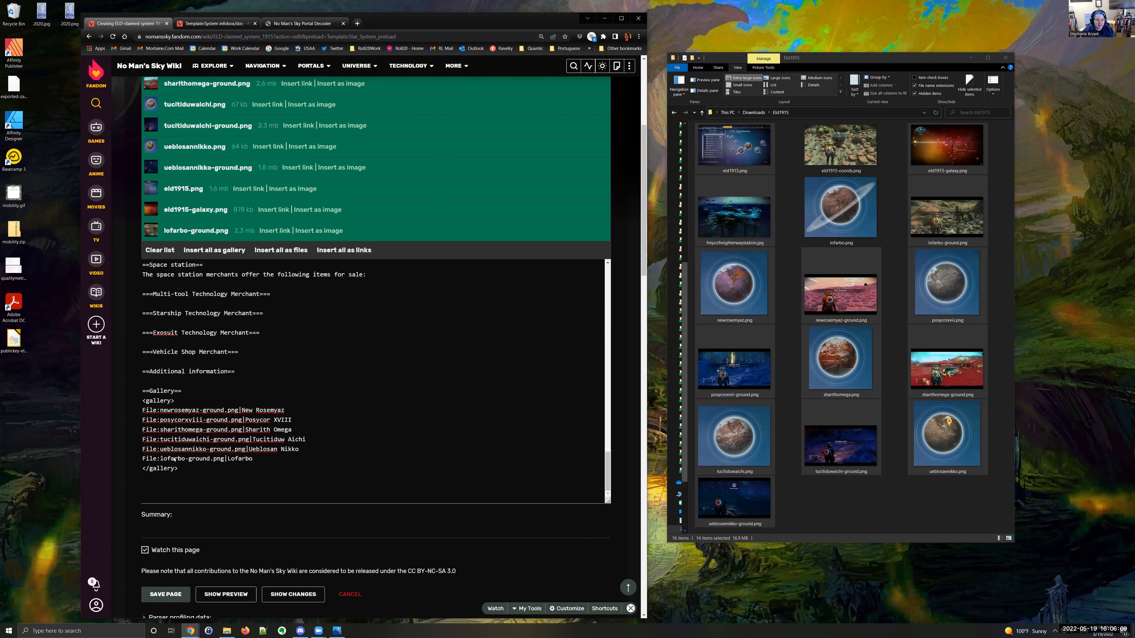
left_click(227, 536)
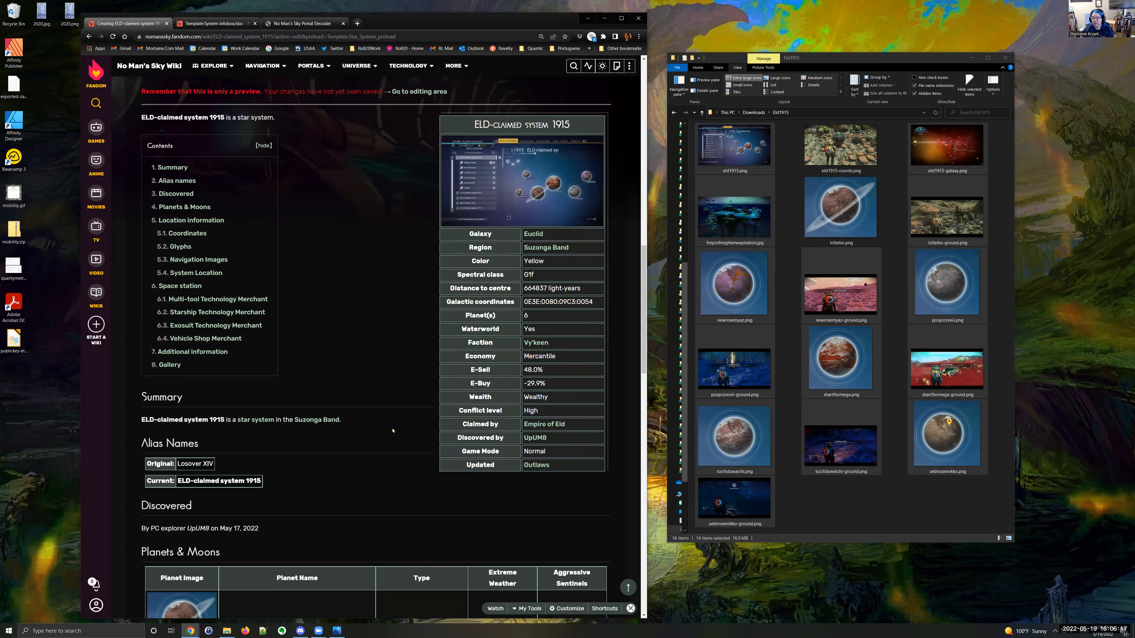
scroll(393, 431, "down", 5)
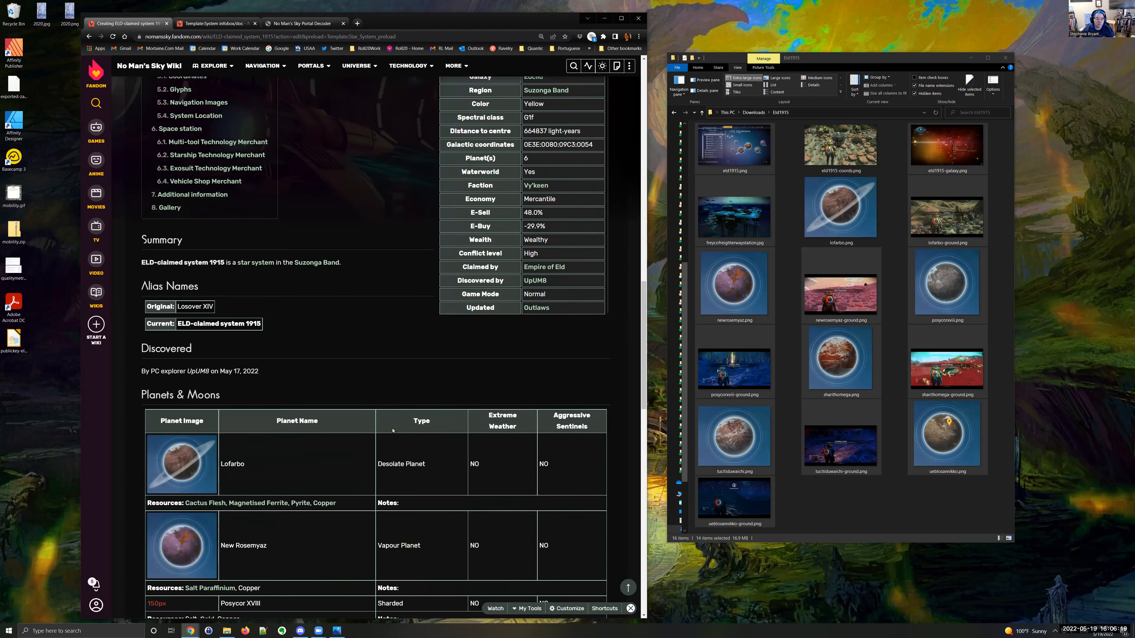
scroll(392, 430, "down", 9)
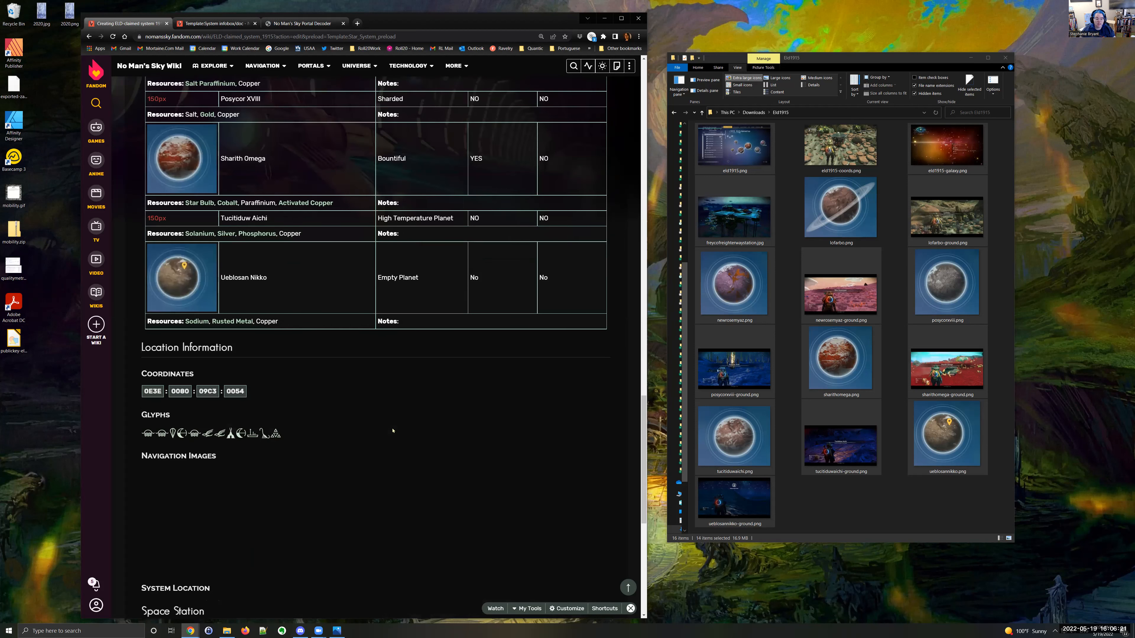
scroll(392, 428, "up", 8)
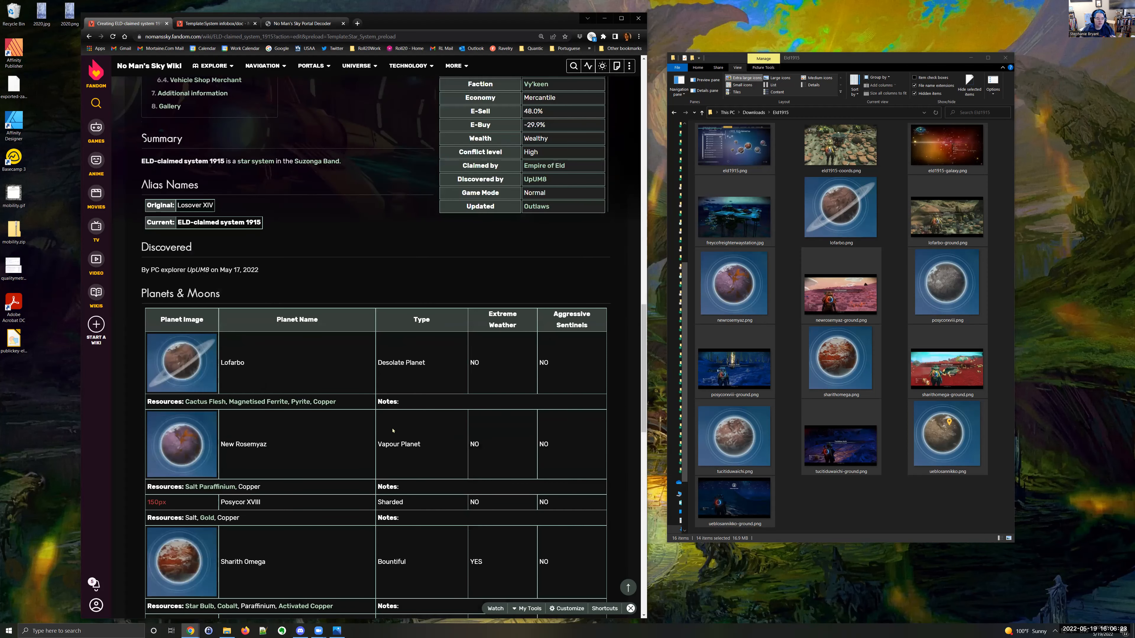
scroll(392, 431, "down", 3)
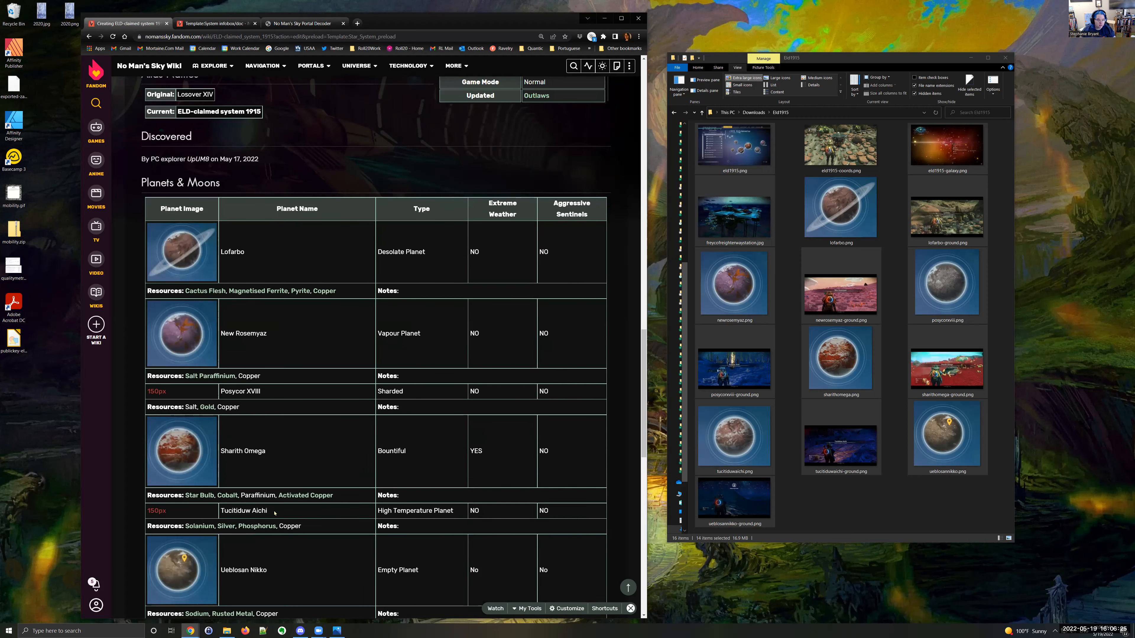
scroll(259, 388, "up", 14)
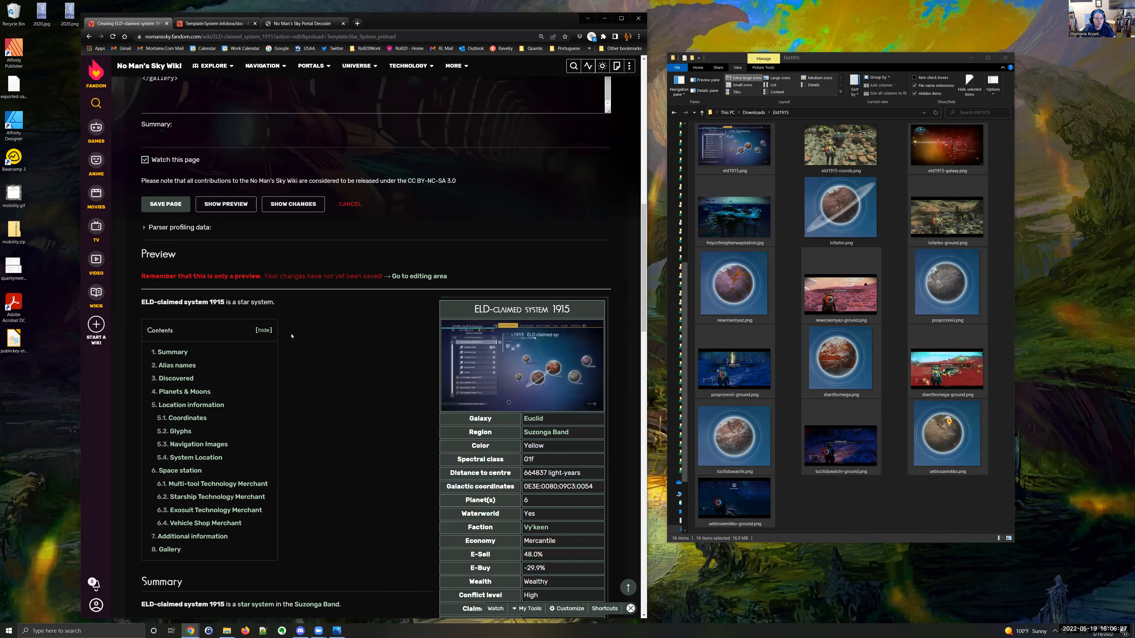
scroll(291, 335, "up", 11)
scroll(299, 419, "up", 10)
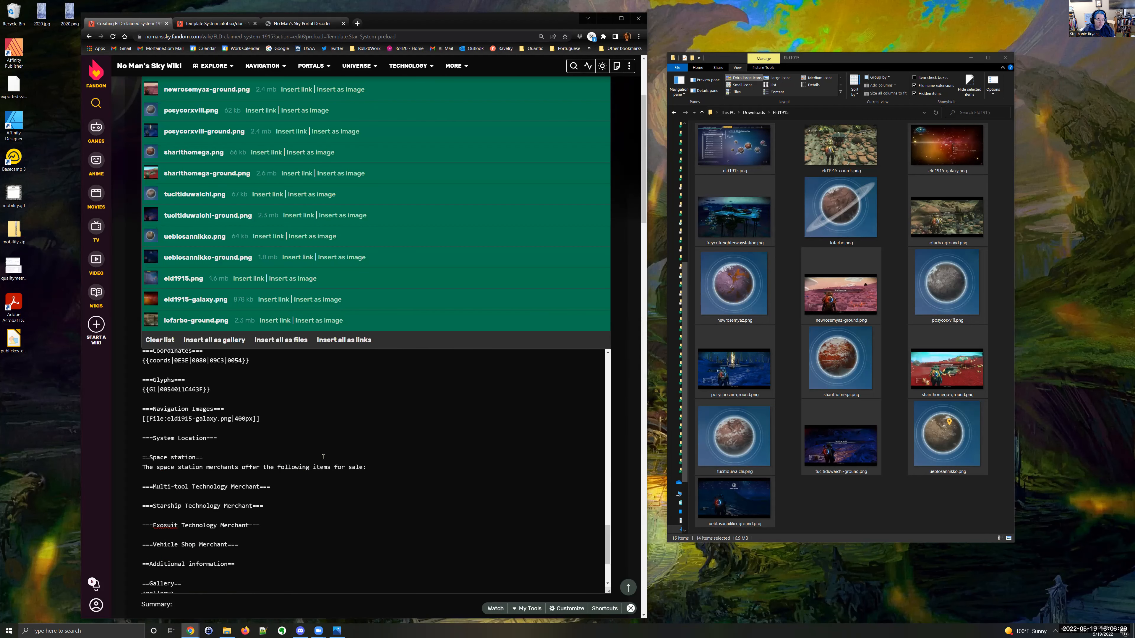
scroll(258, 433, "down", 2)
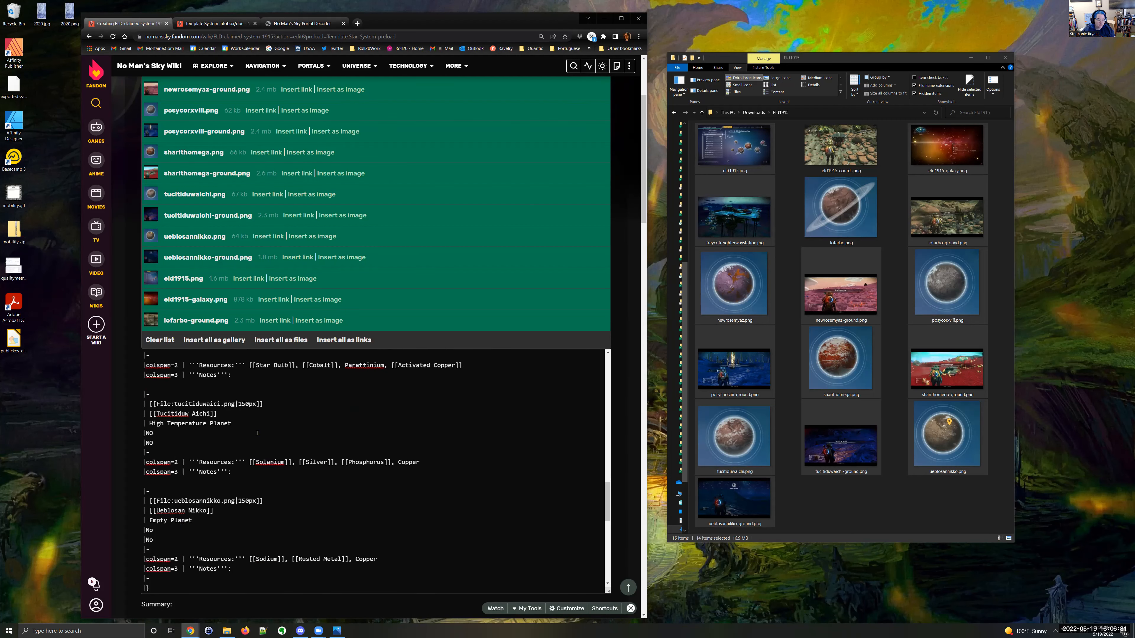
scroll(113, 410, "down", 20)
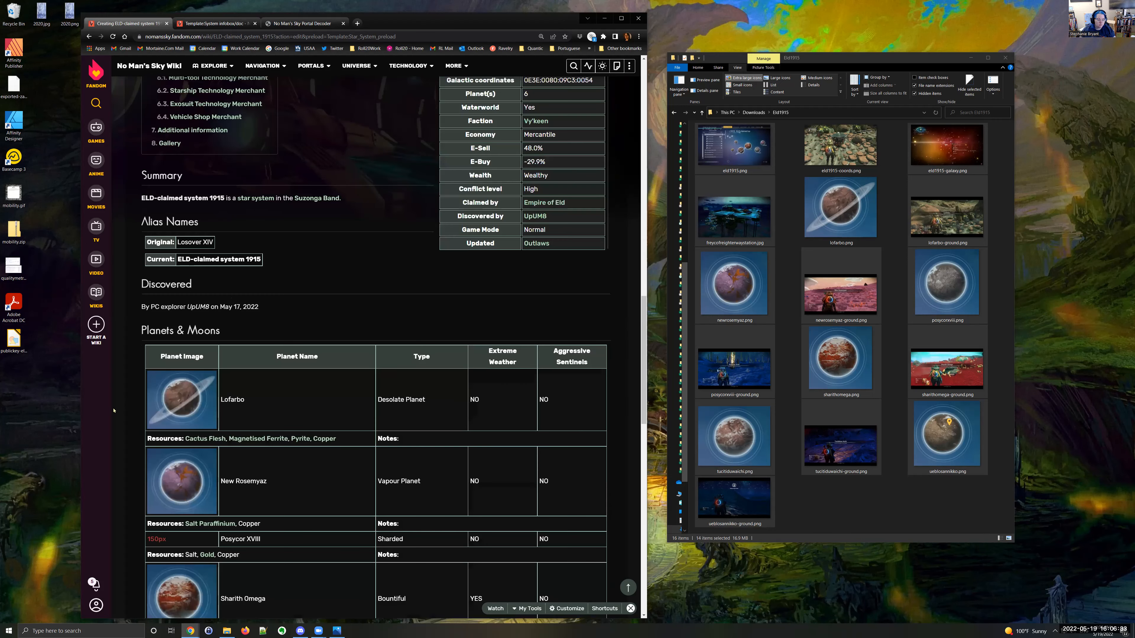
scroll(113, 409, "down", 5)
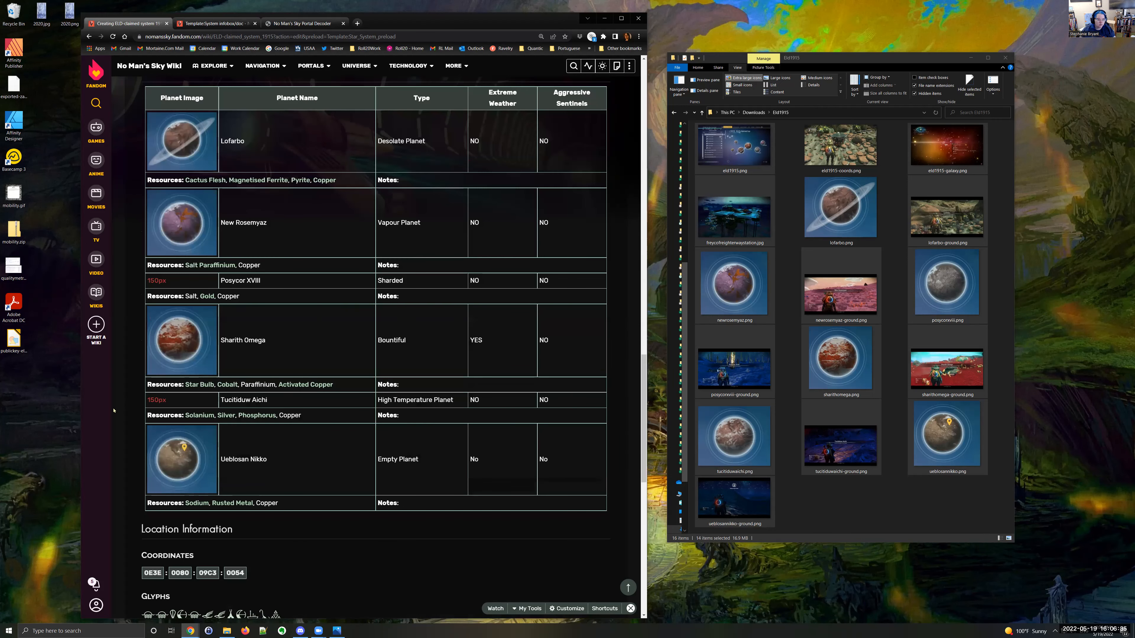
scroll(126, 411, "up", 12)
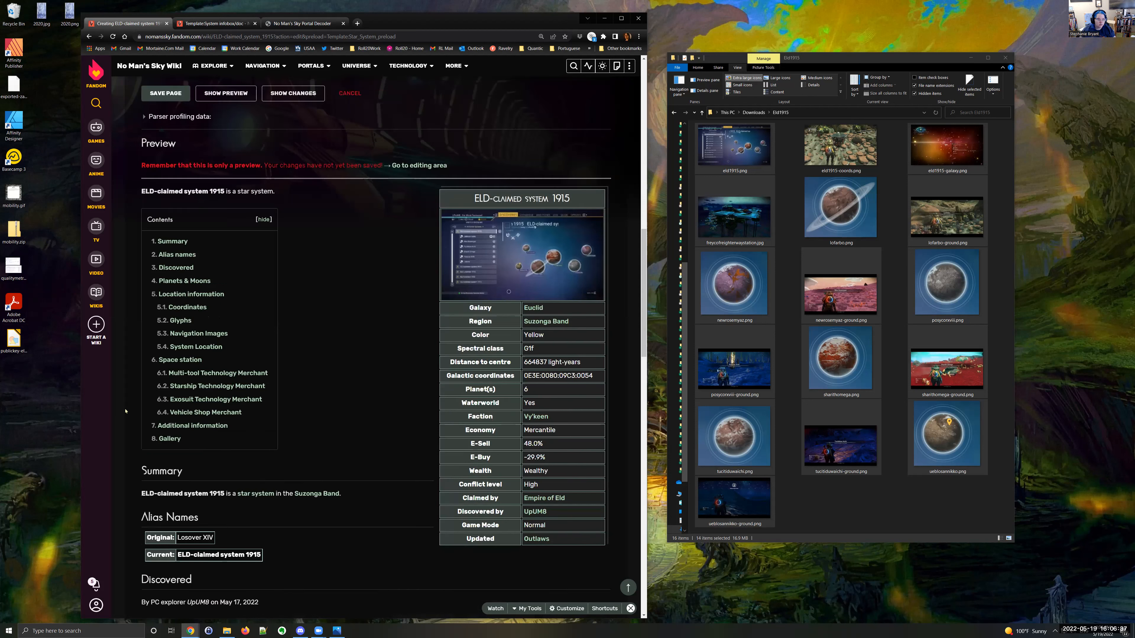
Step: Correct the image file names in the planet table to tucitiduwaichi.png for Tucitiduw Aichi and posycorxviii.png for Posycor XVIII
scroll(125, 410, "up", 10)
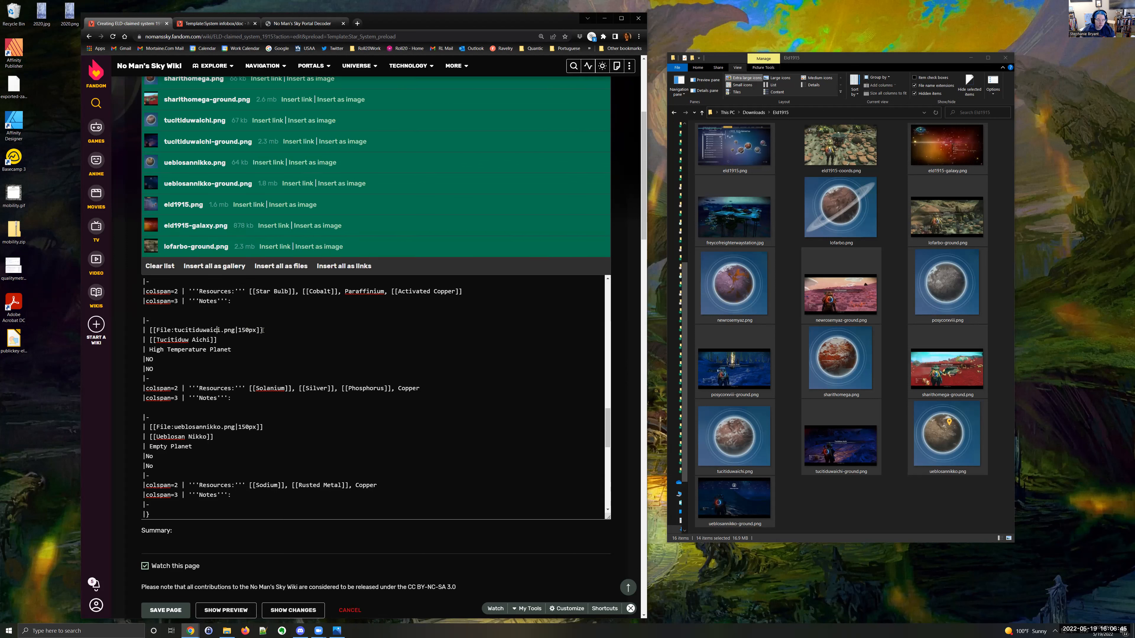
scroll(262, 330, "up", 2)
scroll(263, 330, "up", 4)
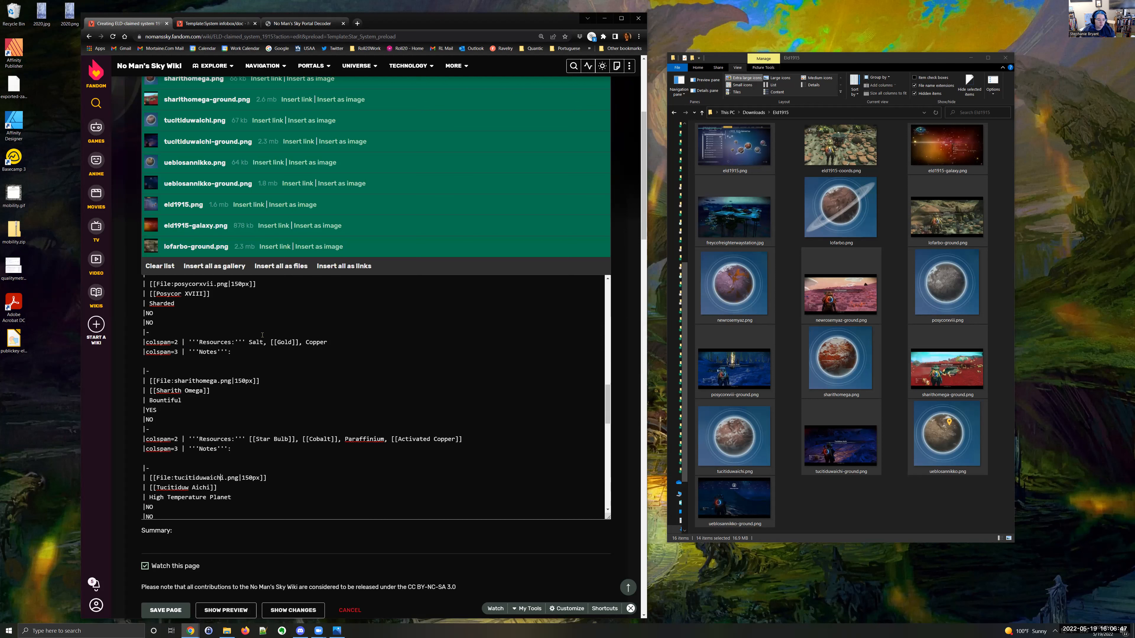
scroll(130, 379, "up", 3)
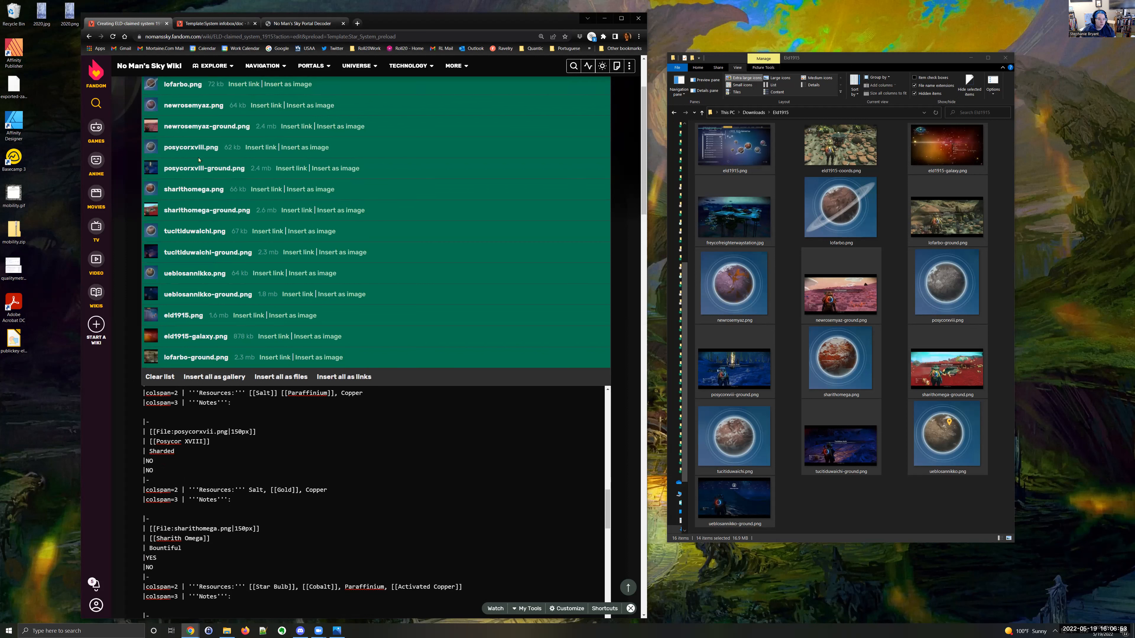
left_click(219, 431)
type("i")
scroll(119, 524, "down", 5)
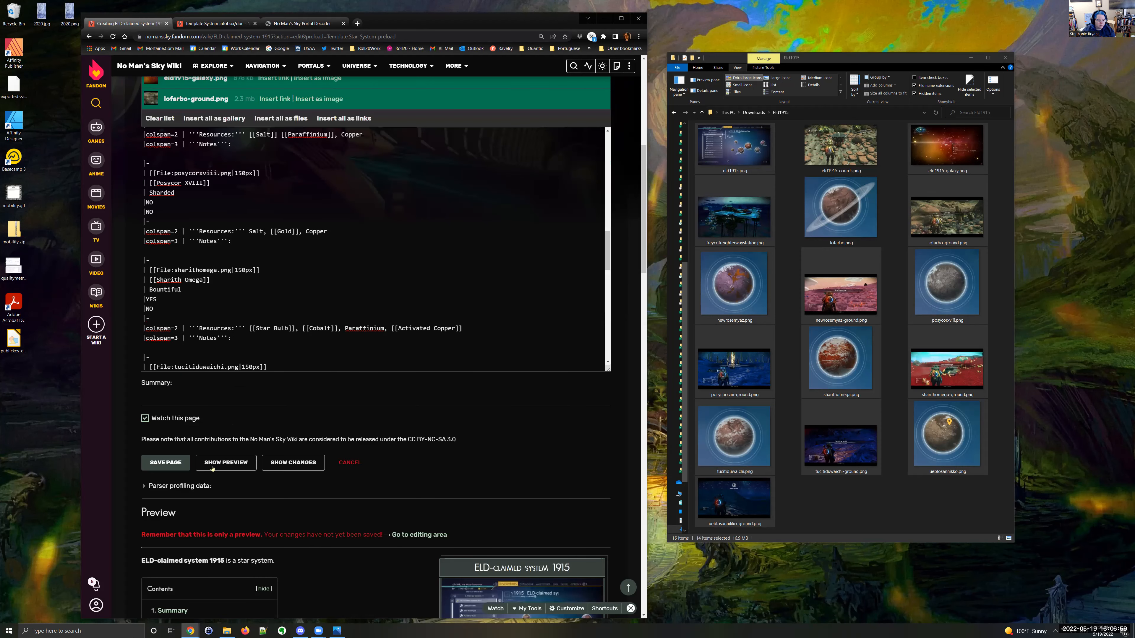
Step: Preview the page again and check the planet images, navigation image and remaining sections
left_click(212, 463)
scroll(212, 466, "down", 10)
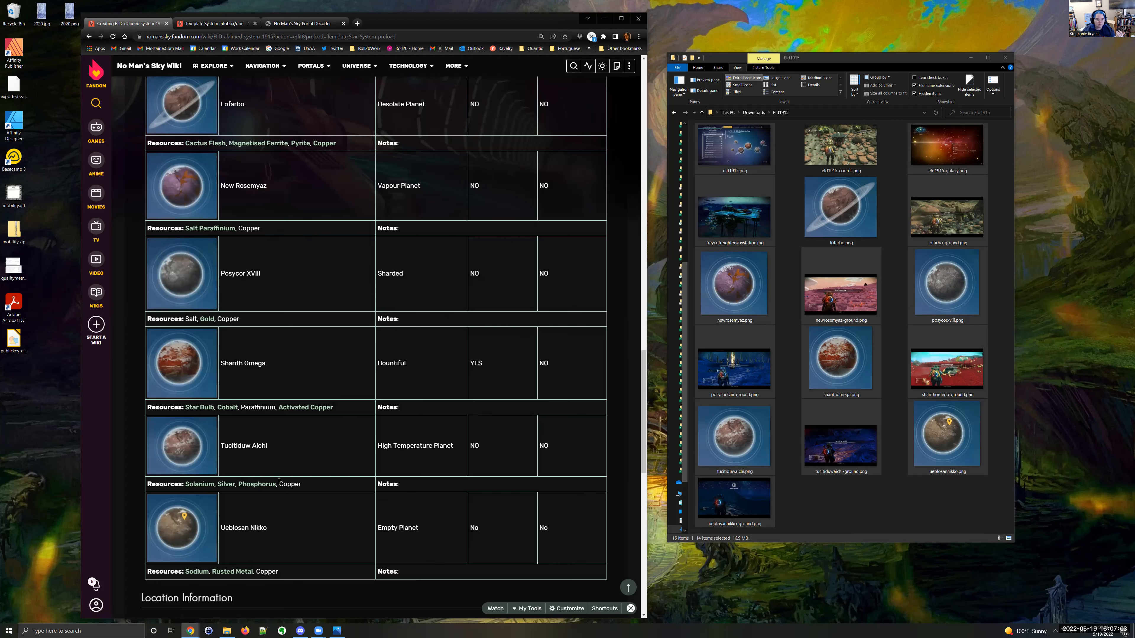
scroll(279, 482, "down", 8)
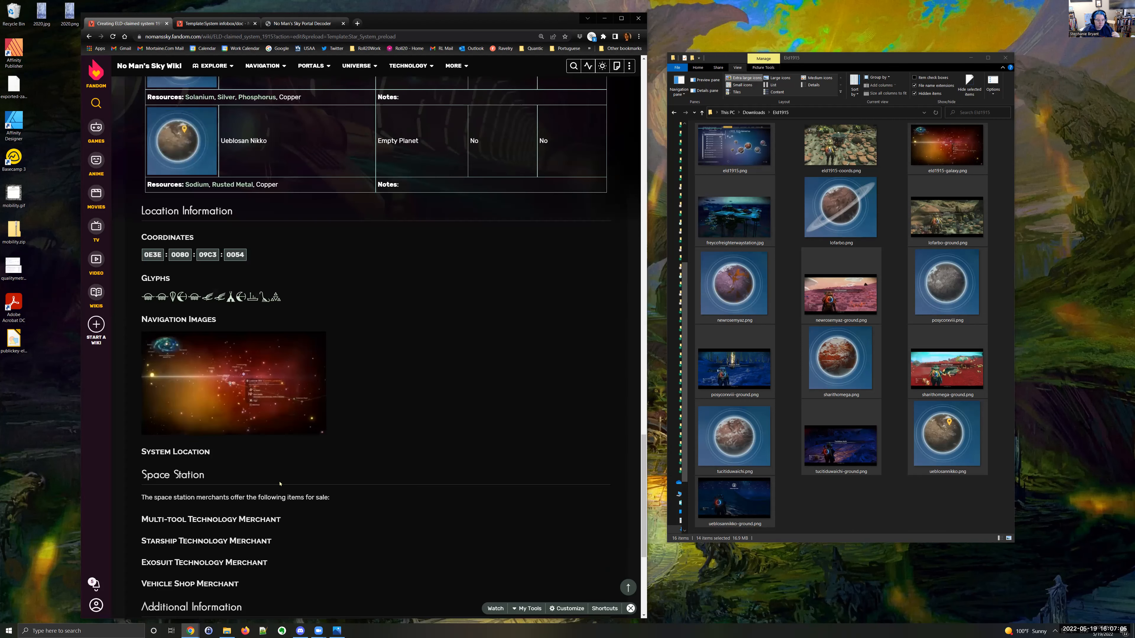
scroll(280, 483, "down", 2)
scroll(279, 483, "up", 20)
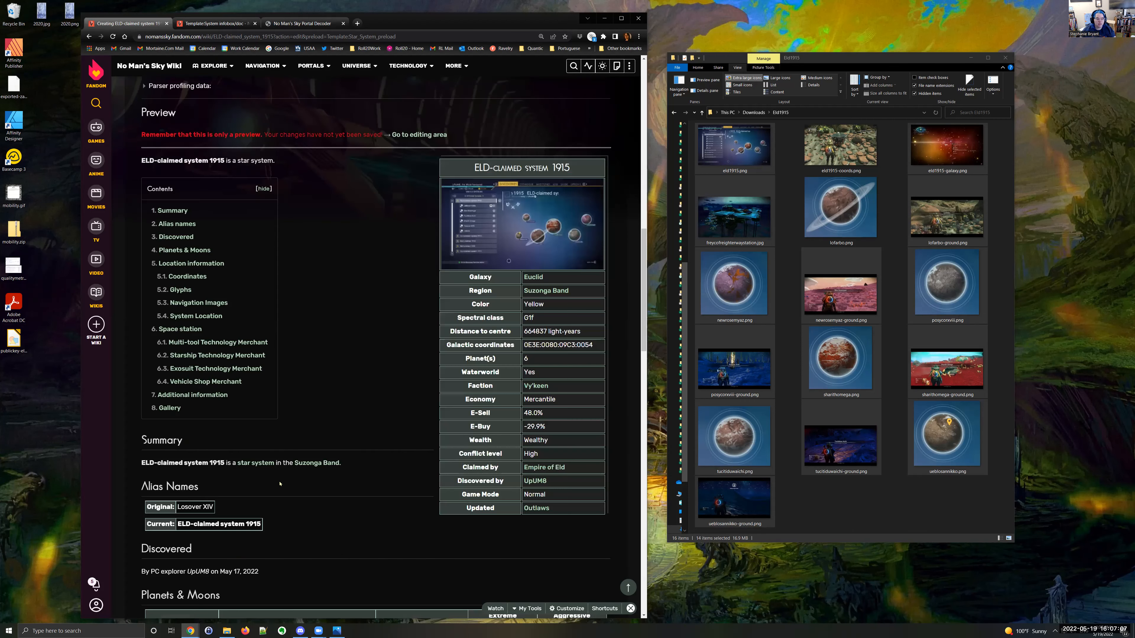
scroll(278, 483, "down", 20)
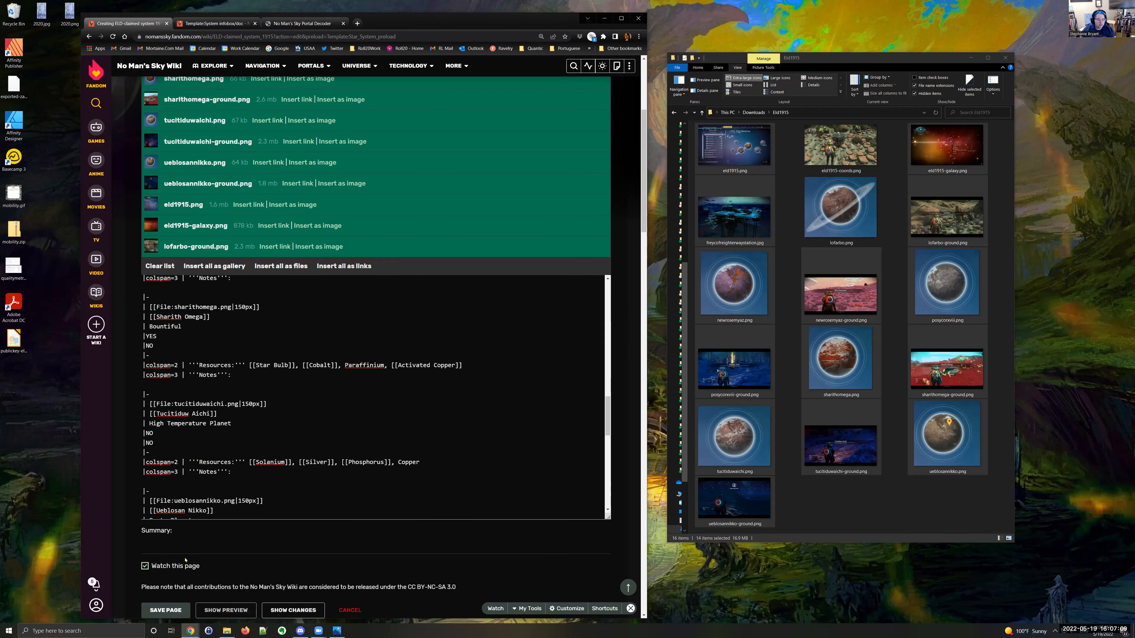
Step: Enter the edit summary "New system page for Eld 1915" and save the wiki page
left_click(177, 545)
scroll(147, 542, "down", 1)
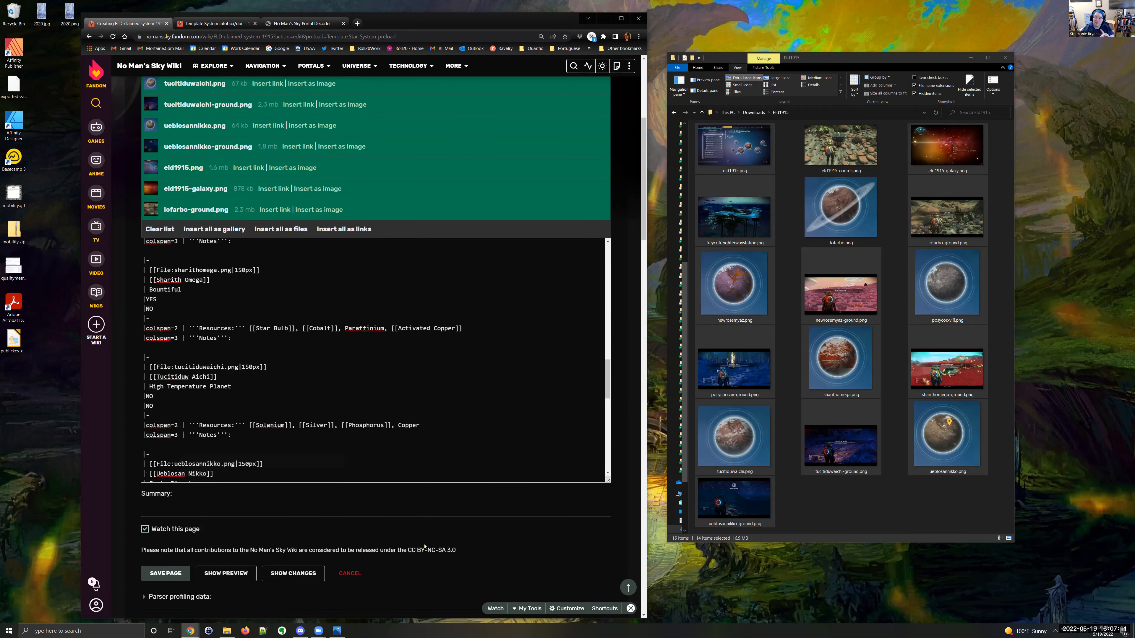
scroll(382, 521, "down", 1)
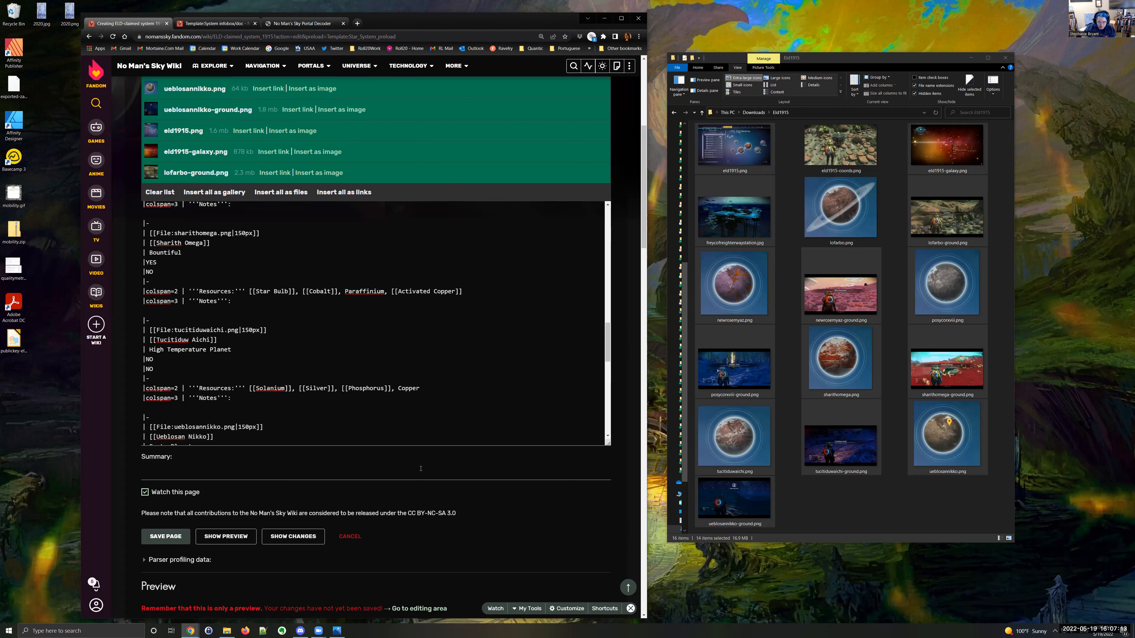
type("New system pa")
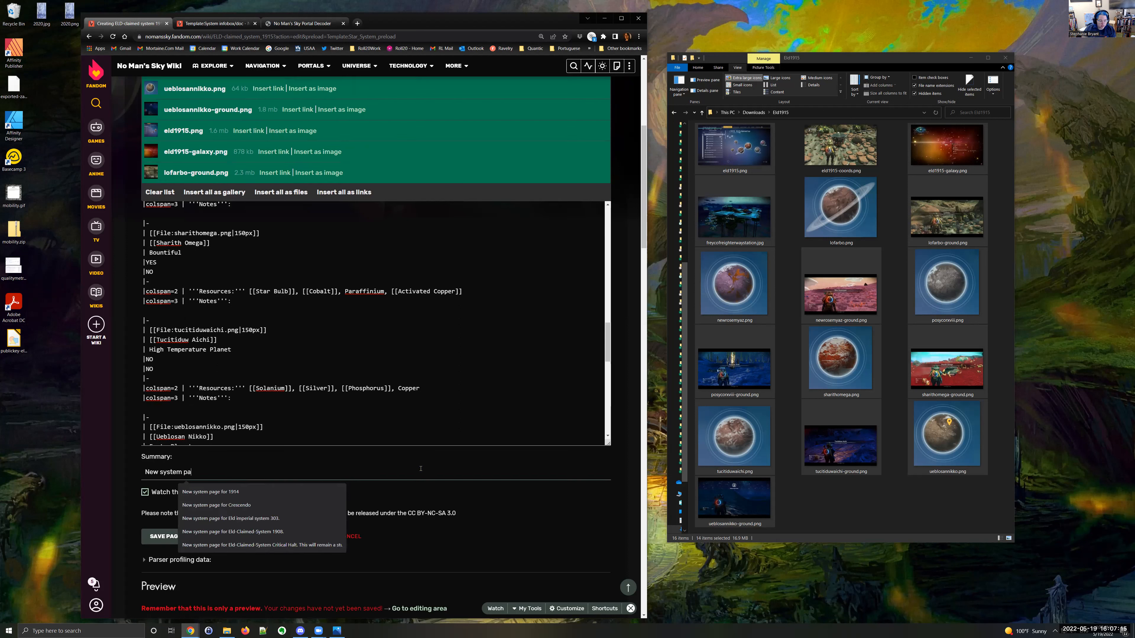
type("ge for El1915")
key("ctrl+Left")
type("Eld")
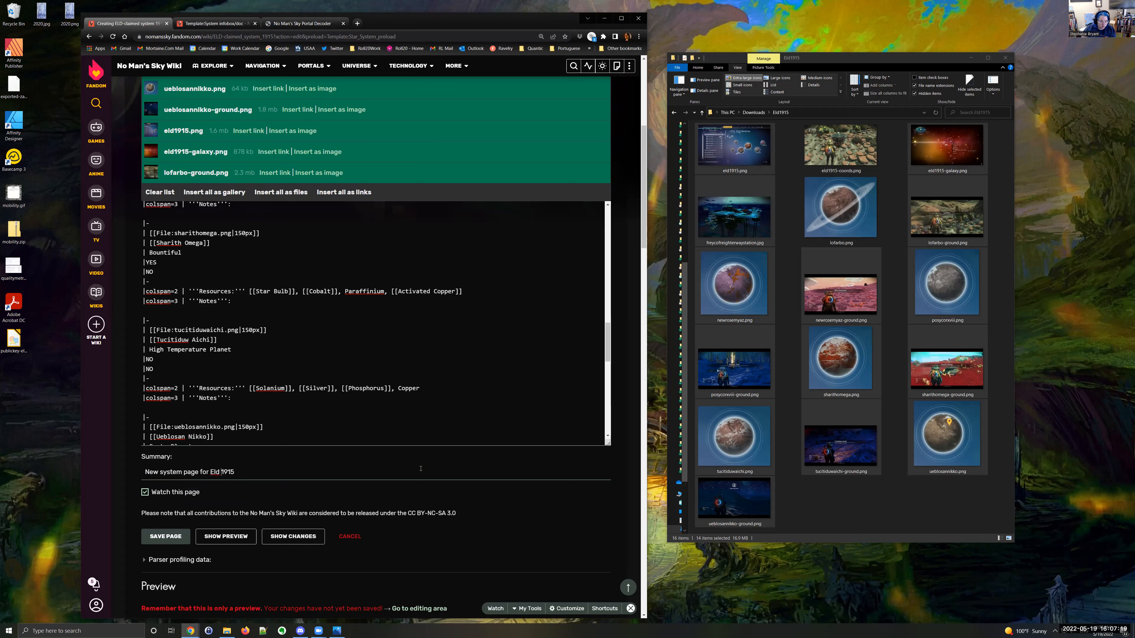
left_click(158, 538)
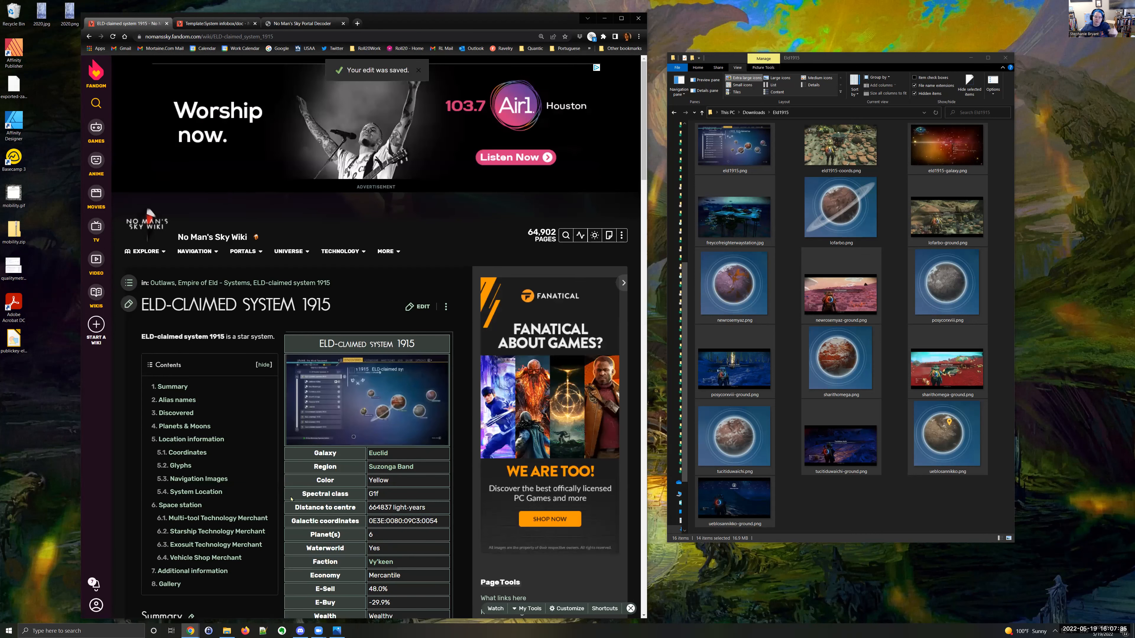
scroll(289, 490, "down", 4)
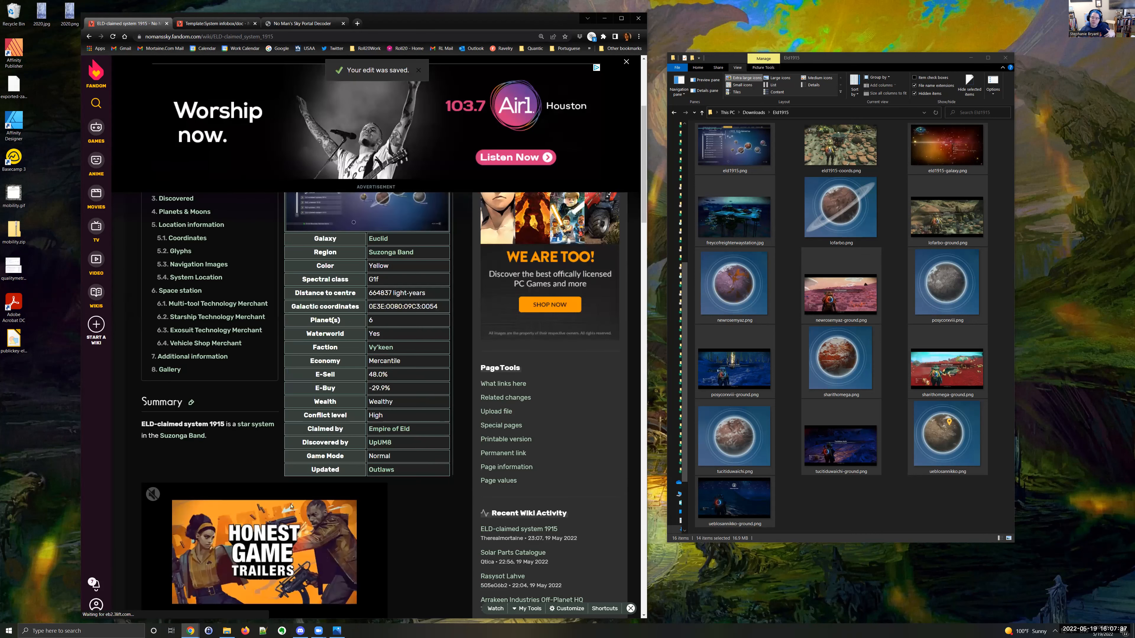
Step: Review the saved system page from the planet table and location section through to the gallery and categories
scroll(291, 505, "down", 6)
scroll(291, 506, "down", 15)
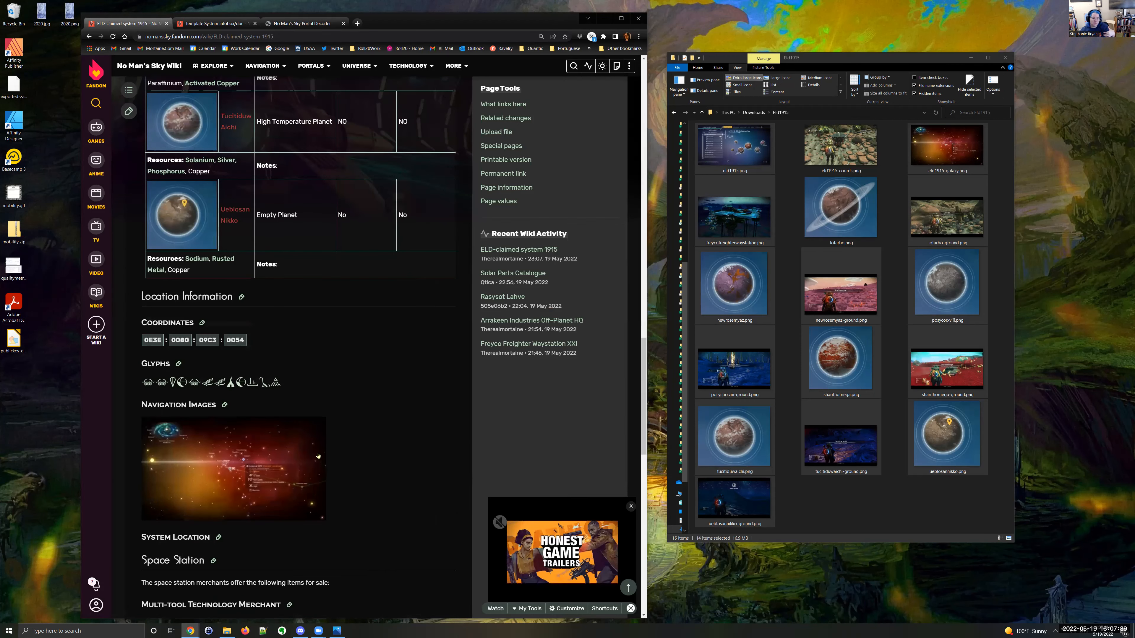
scroll(335, 379, "down", 7)
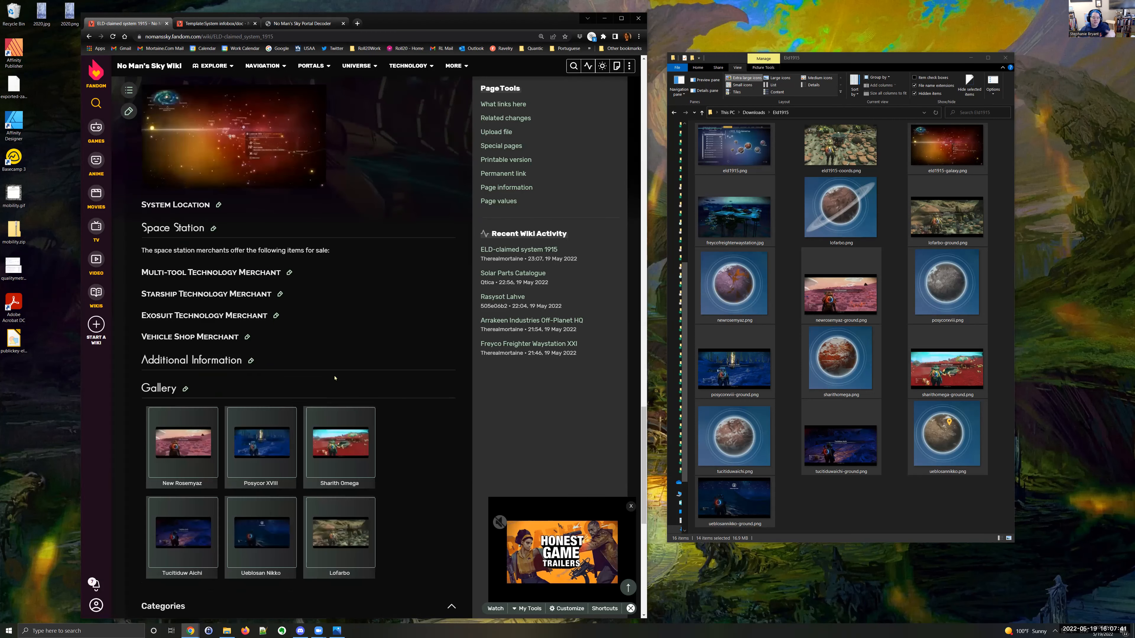
scroll(332, 386, "down", 2)
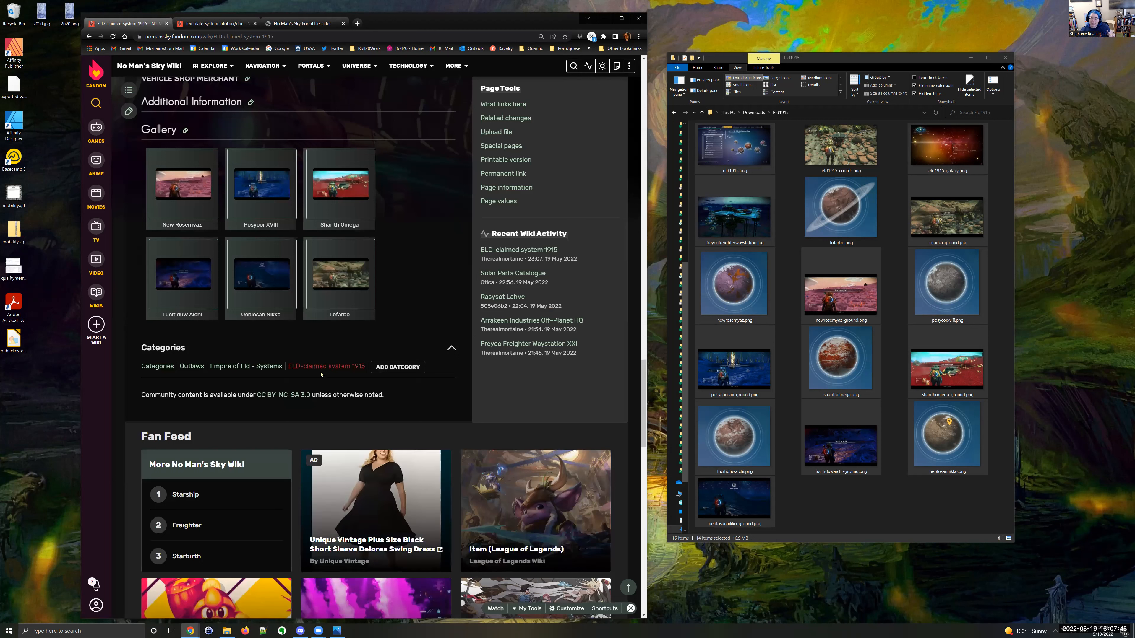
left_click(679, 39)
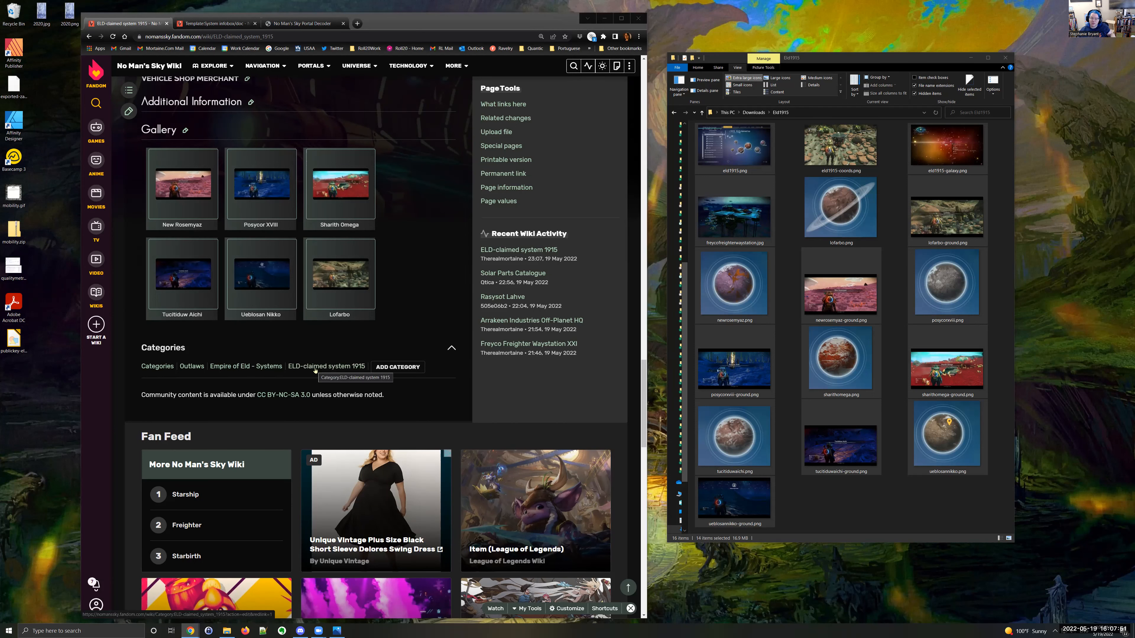
scroll(315, 368, "up", 10)
scroll(315, 367, "up", 1)
scroll(315, 367, "down", 15)
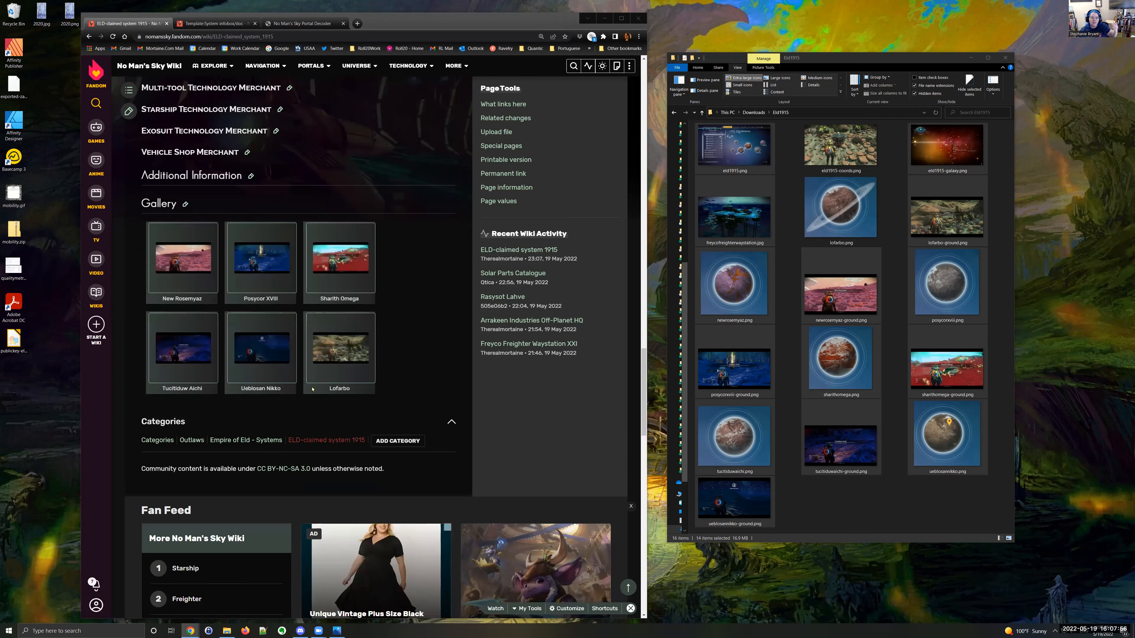
Step: Start the missing ELD-claimed system 1915 category page from the Star System Category template and delete its instruction sentence
left_click(311, 440)
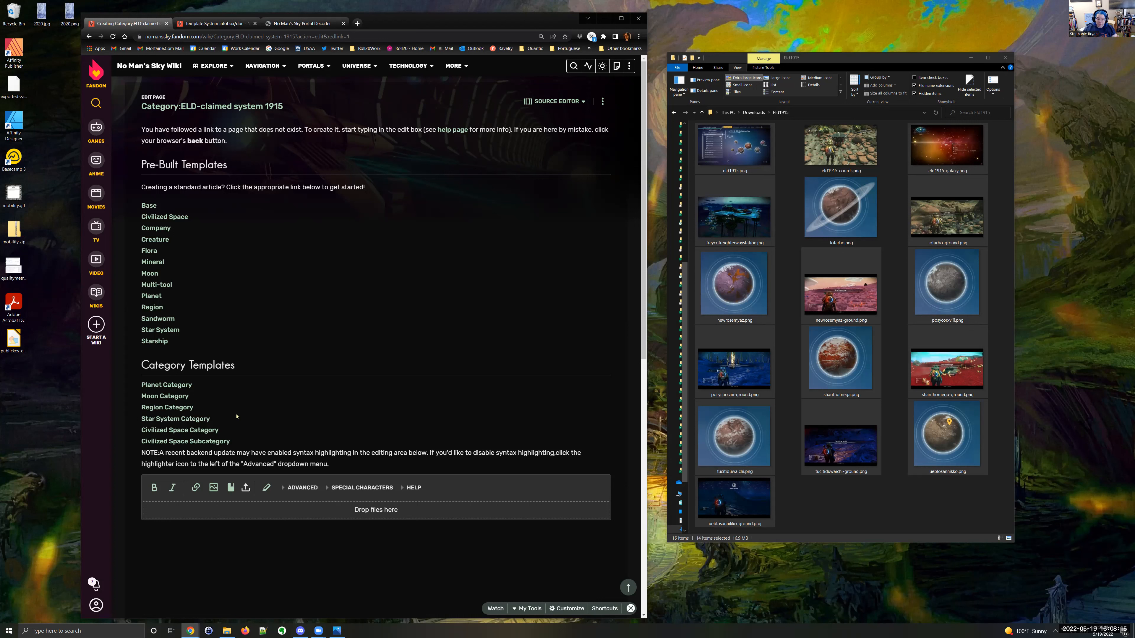
left_click(177, 422)
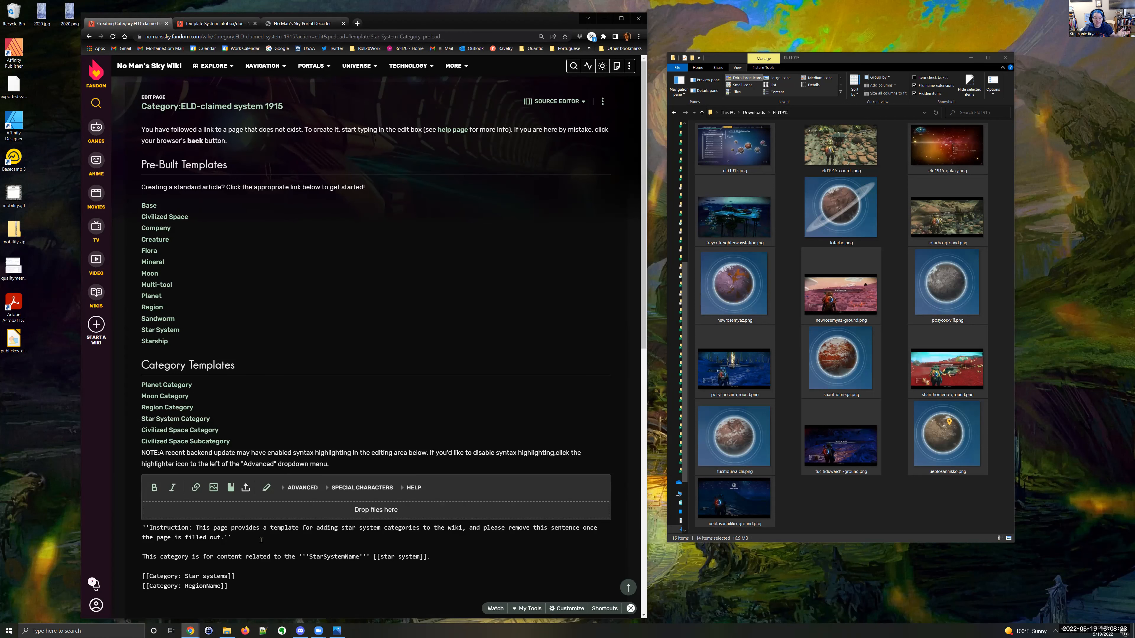
triple_click(261, 540)
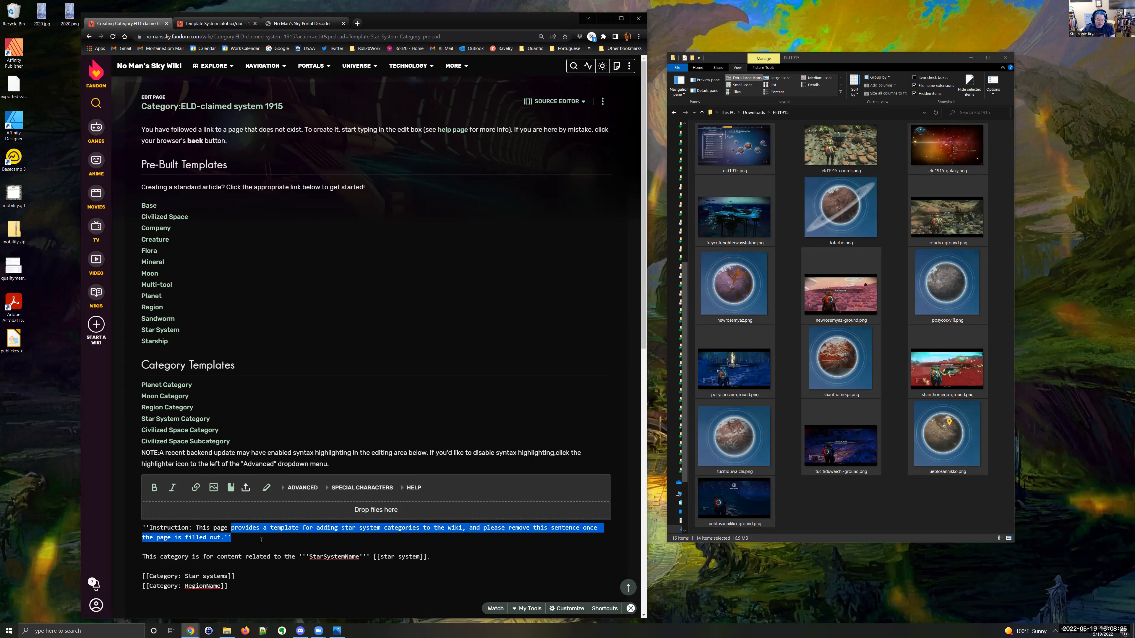
key("BackSpace")
key("Delete")
key("Delete")
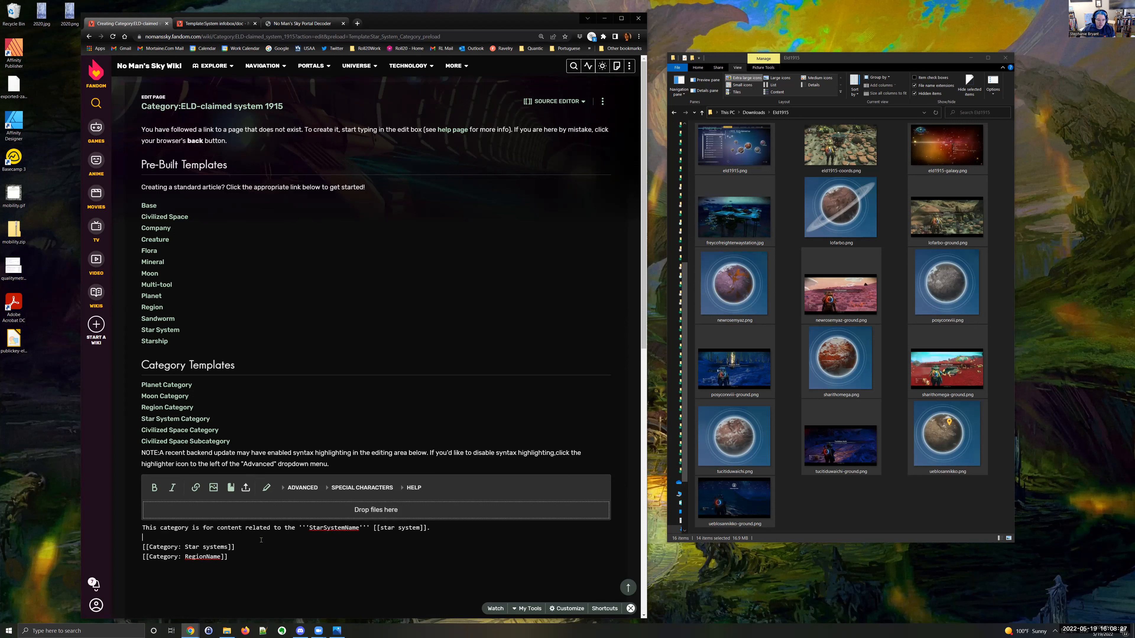
Step: Replace the StarSystemName placeholder in the category description with "ELD-claimed system 1915"
key("ctrl+shift+Left")
type("ELD-claime")
type("d system 191")
type("5")
key("Down")
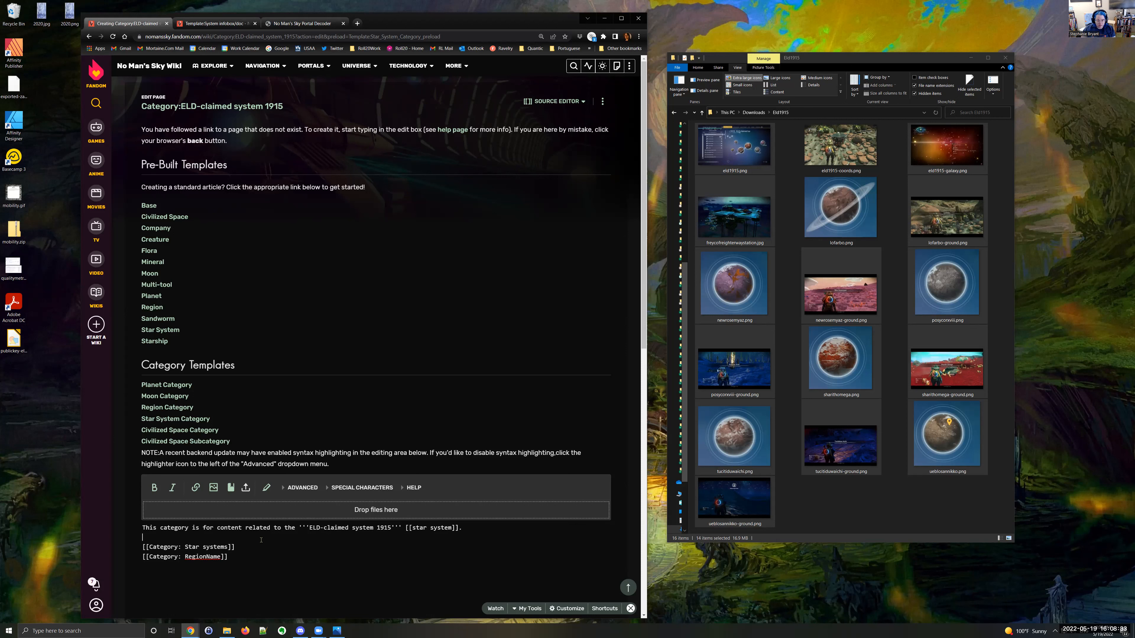
Step: Replace the RegionName category placeholder with "Suzonga Band", checking the region name in the eld1915-galaxy.png screenshot
key("ctrl+shift+Left")
key("BackSpace")
type("Suzonga")
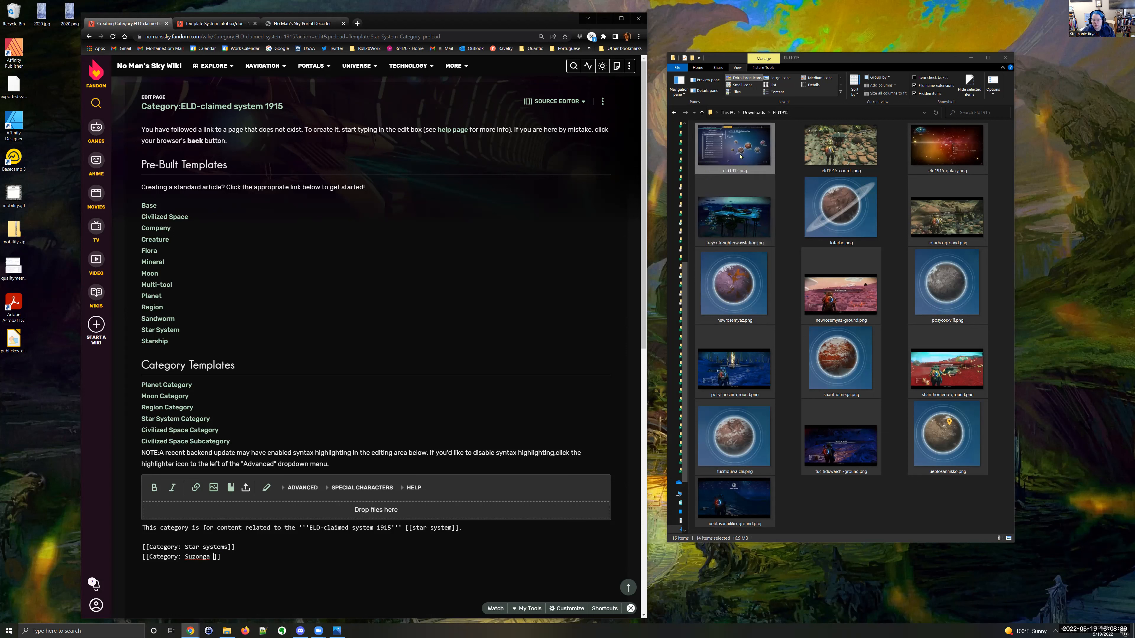
left_click(928, 154)
double_click(929, 154)
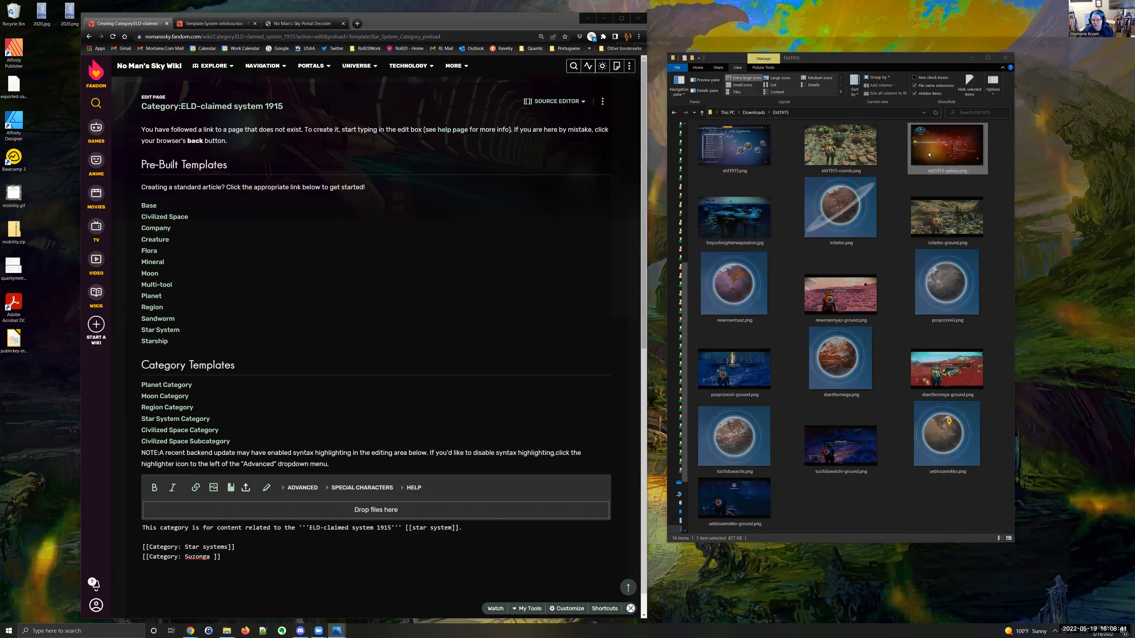
left_click(213, 558)
type("Band")
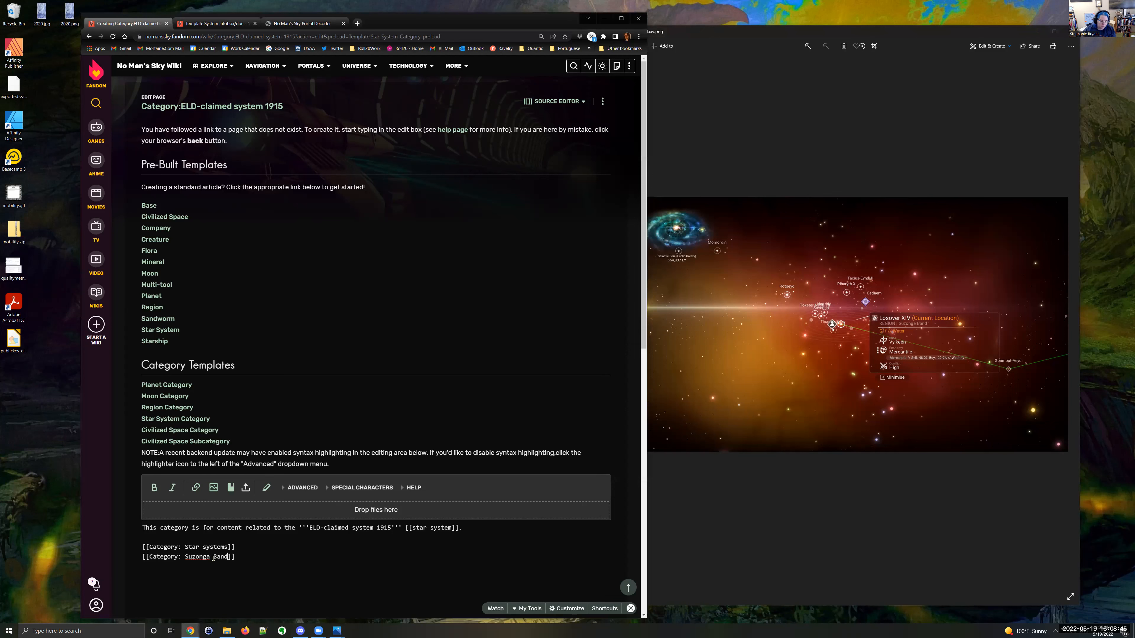
Step: Preview and save the category page with the edit summary "New star system category for eld 1915"
scroll(215, 550, "down", 5)
left_click(219, 531)
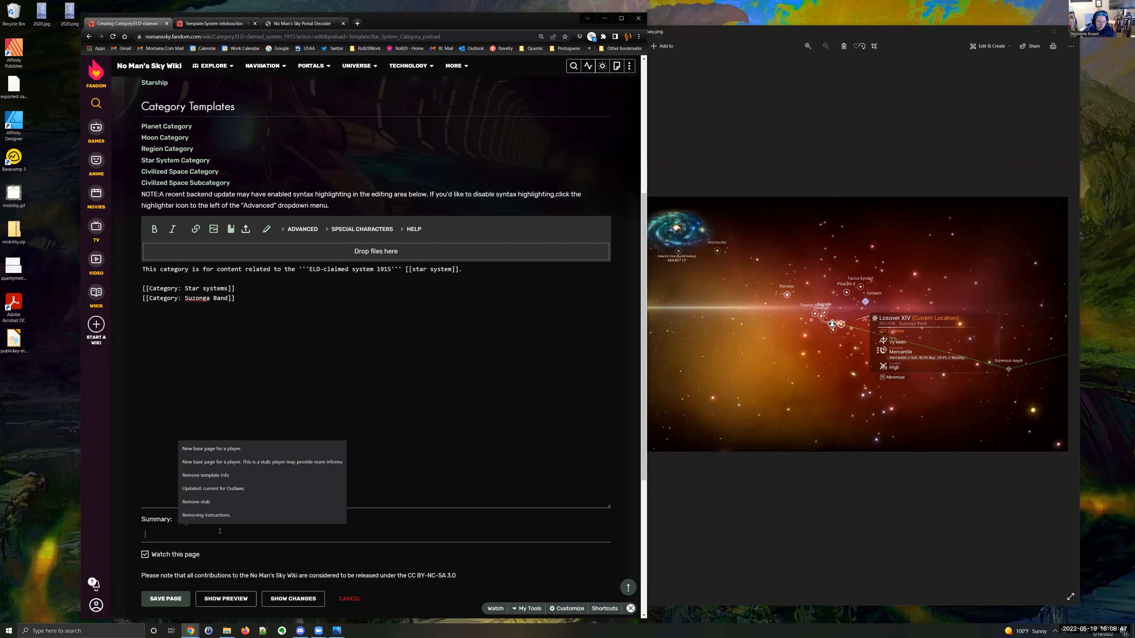
type("New s")
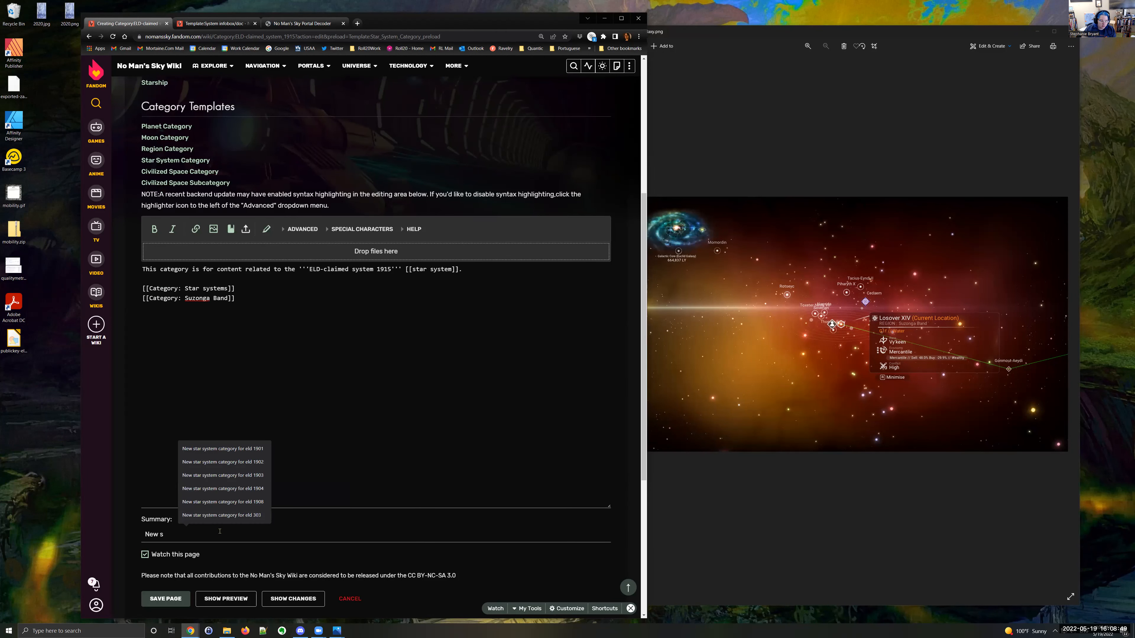
key("Down")
key("Return")
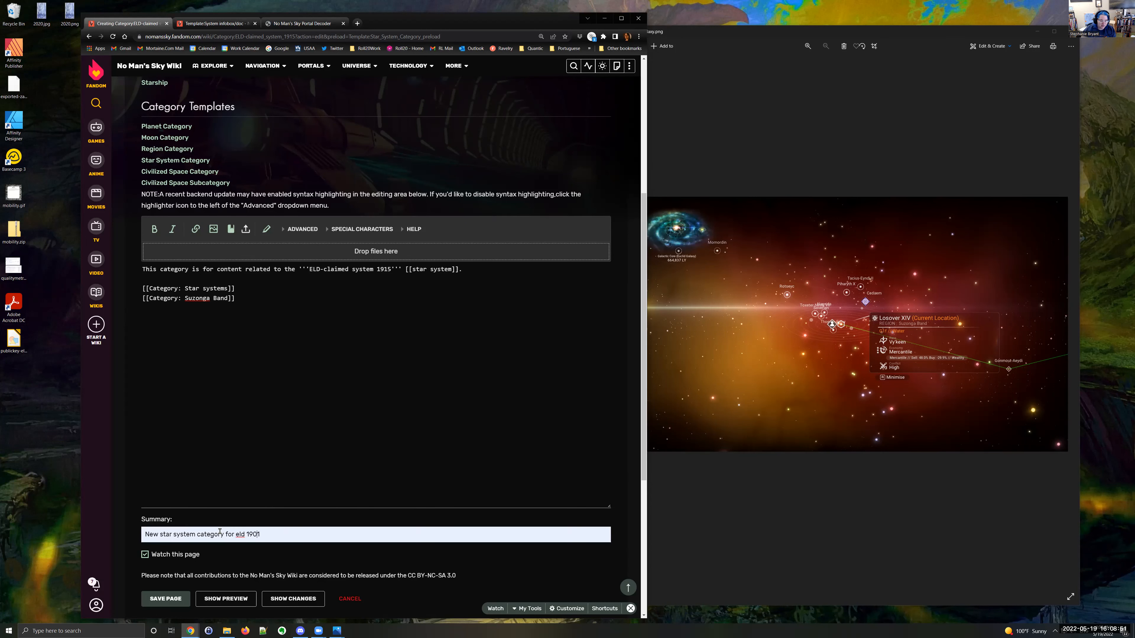
key("BackSpace")
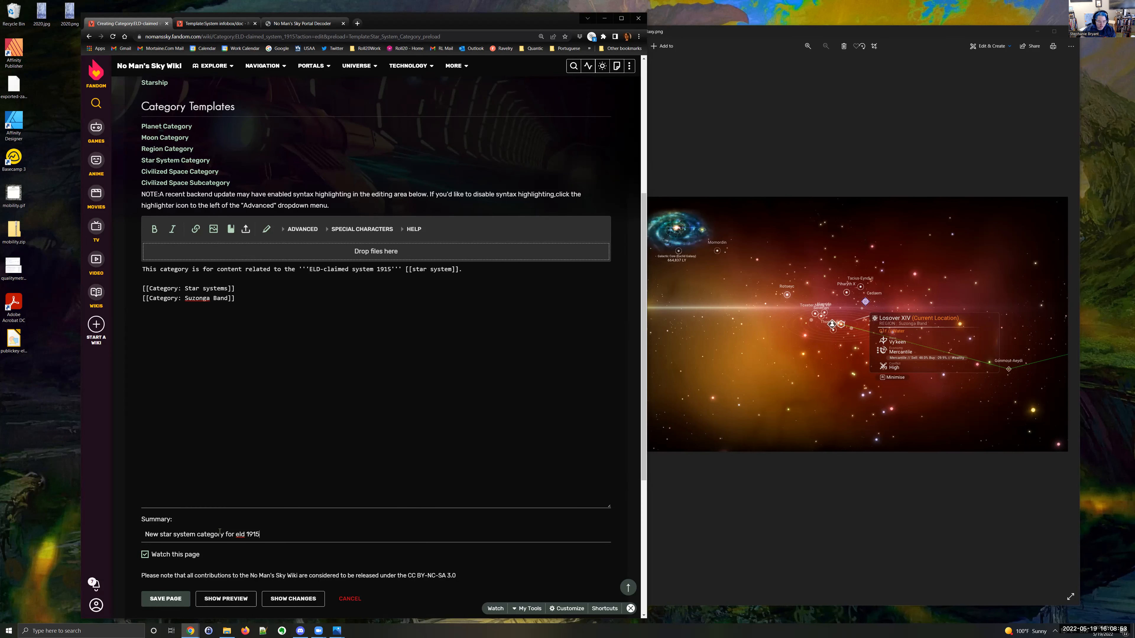
type("5")
key("Return")
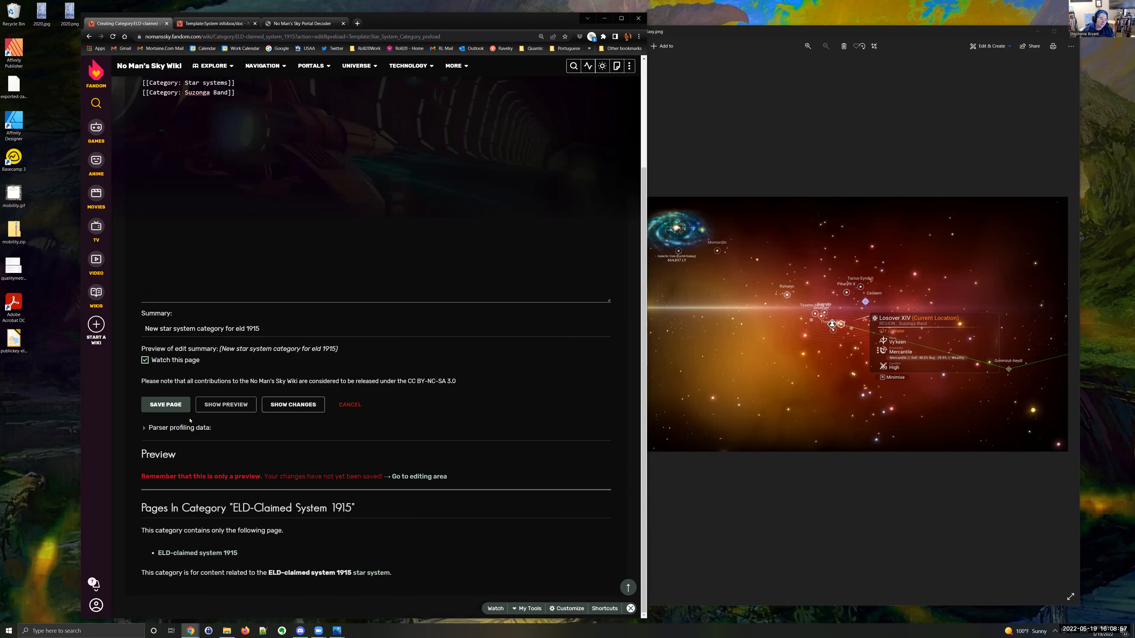
left_click(153, 408)
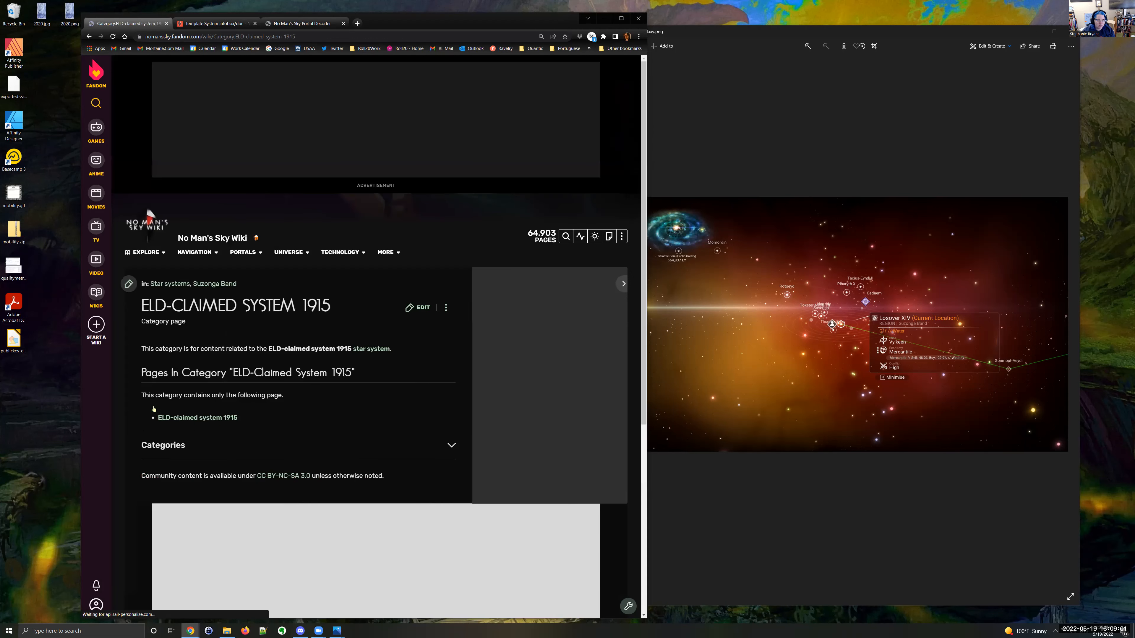
Step: Expand the category list on the saved category page and check its parent categories and listed page
scroll(339, 423, "down", 3)
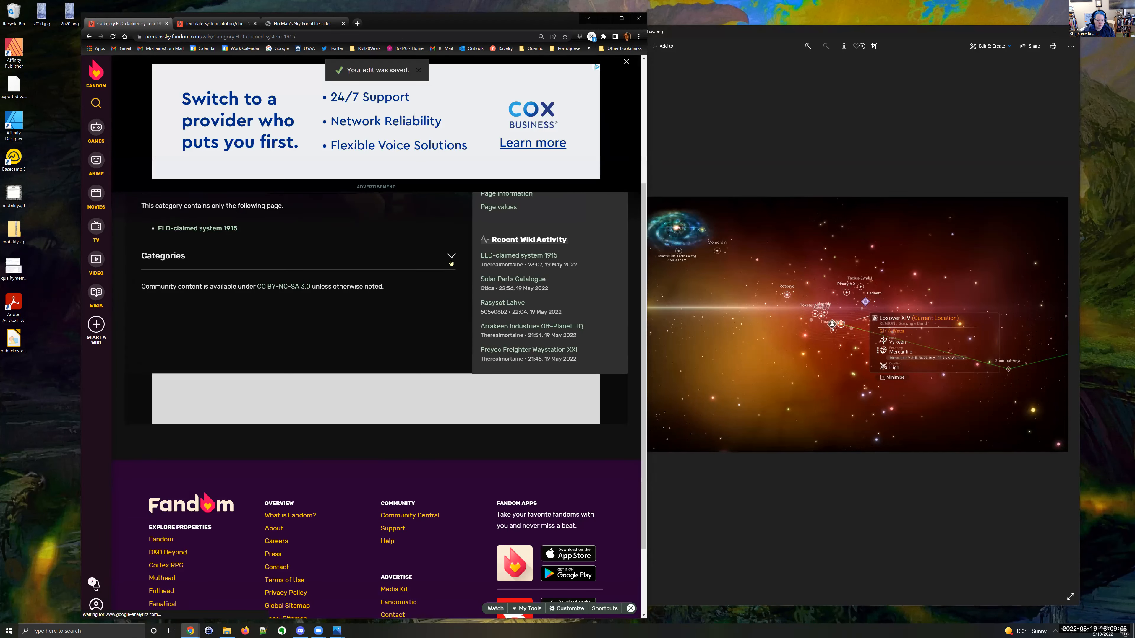
left_click(451, 257)
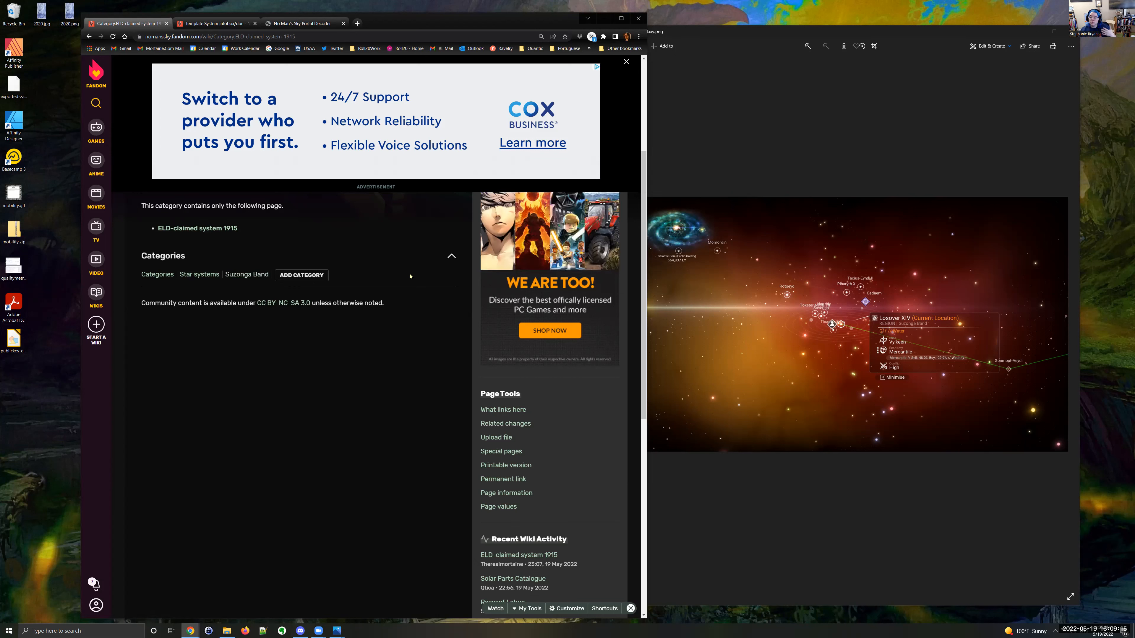
scroll(410, 276, "up", 3)
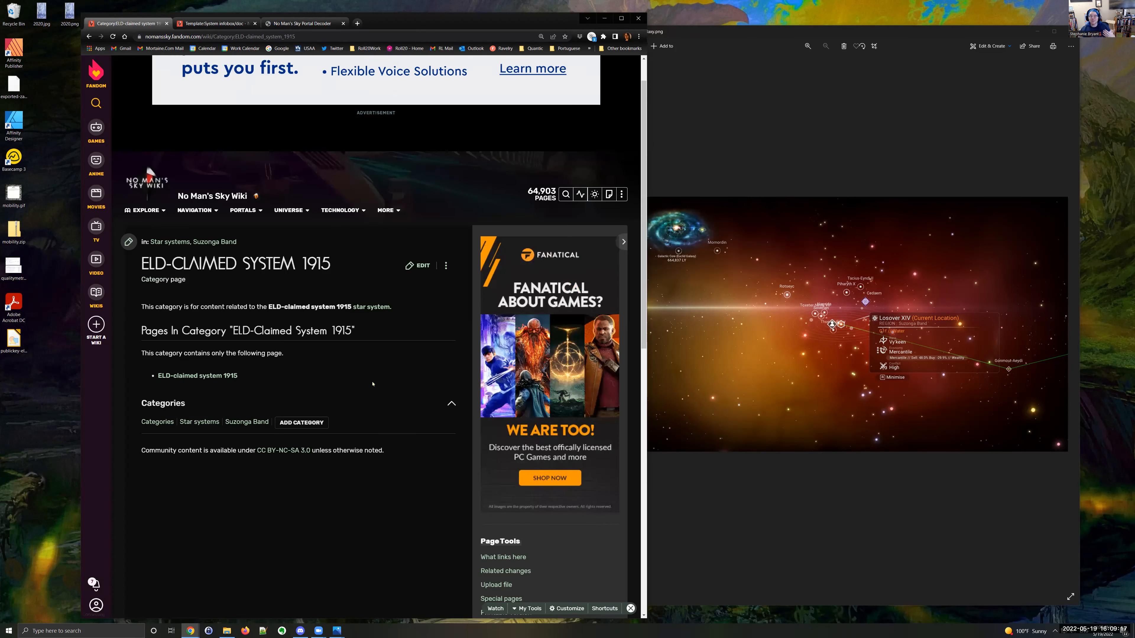